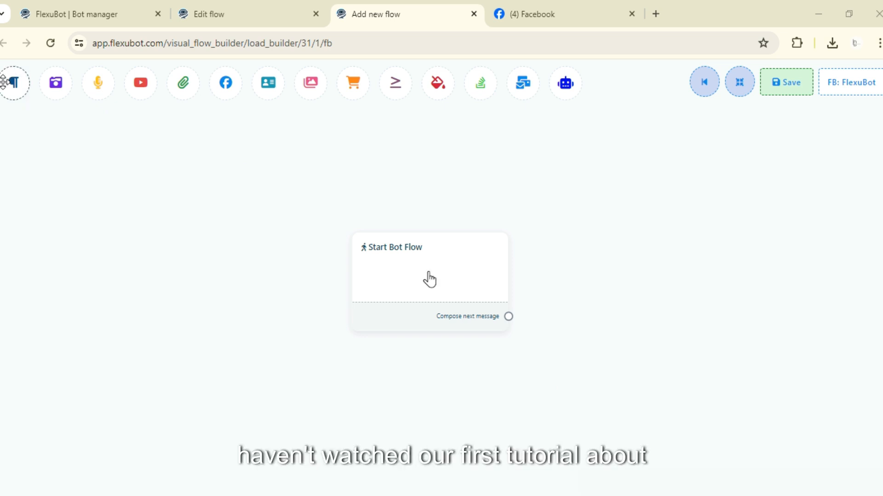
mouse_move(17, 86)
left_mouse_down()
mouse_move(49, 98)
mouse_move(141, 209)
left_mouse_up()
right_click(173, 235)
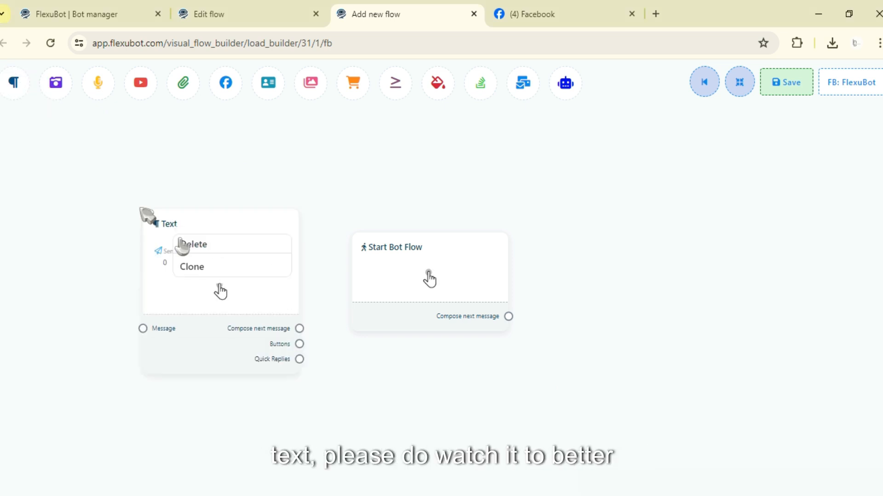
left_click(184, 245)
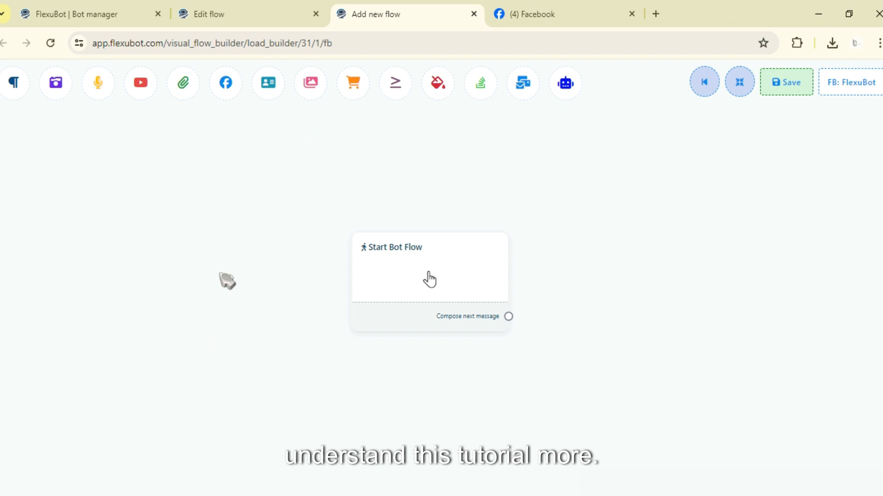
Step: Add an Image block beside Start Bot Flow and connect Start Bot Flow's next message to it
left_click_drag(386, 290, 880, 371)
scroll(451, 268, "down", 6)
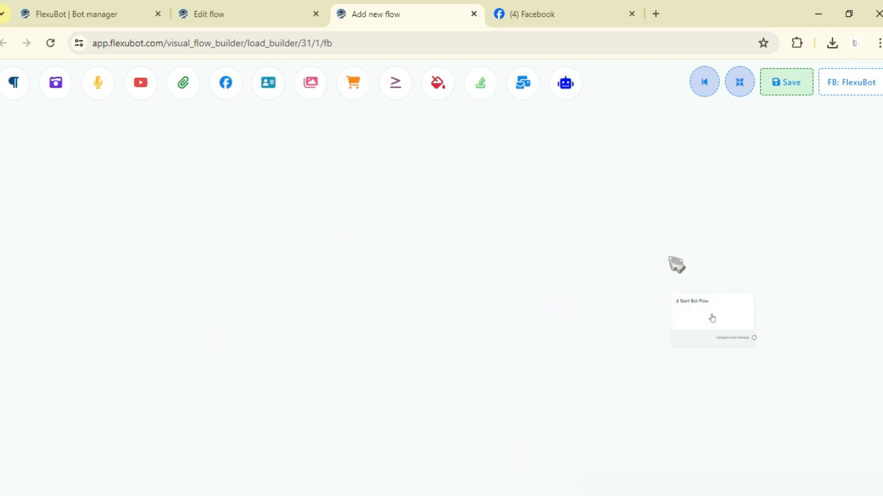
left_click_drag(802, 232, 574, 207)
scroll(568, 275, "up", 6)
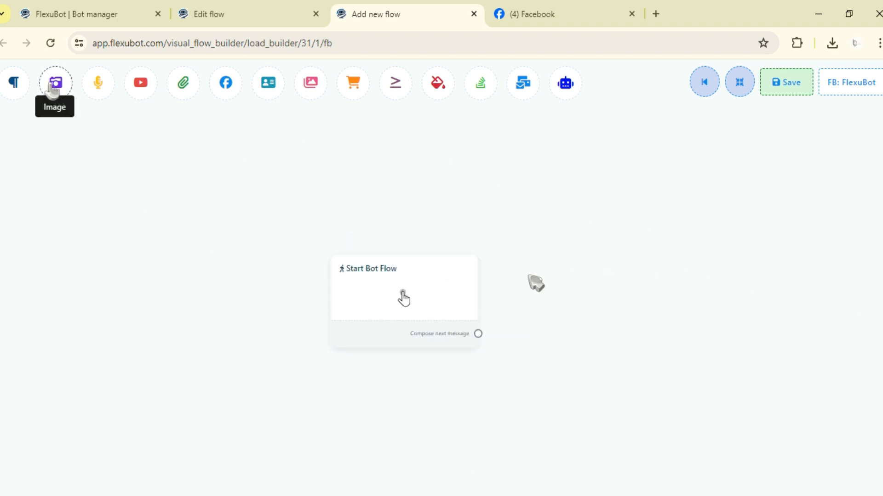
left_click_drag(54, 88, 440, 185)
left_click_drag(449, 323, 434, 284)
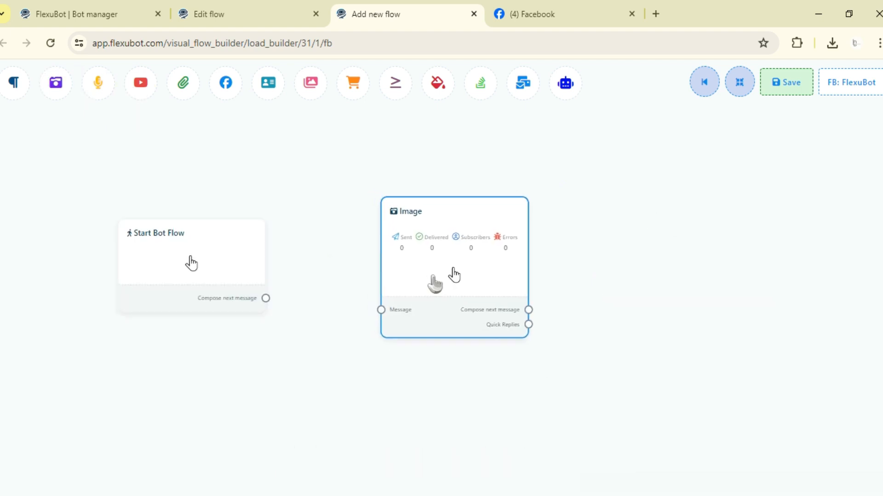
left_click_drag(326, 305, 440, 317)
left_click_drag(307, 198, 408, 210)
Step: Set the trigger keyword of the Start Bot Flow block to "View Cake"
left_click(358, 269)
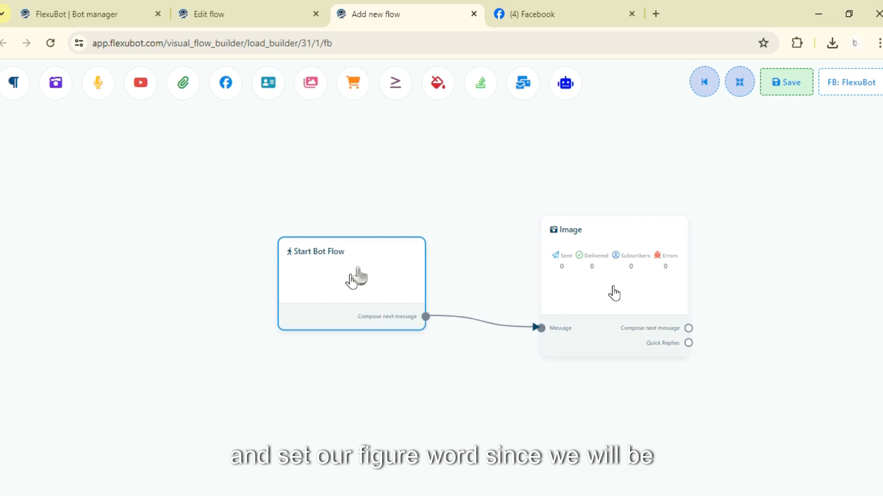
double_click(358, 276)
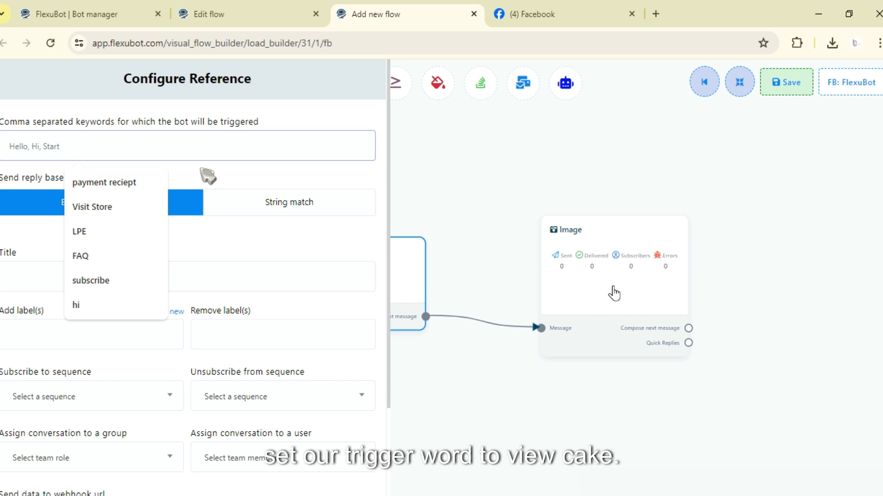
type("VIew Ca")
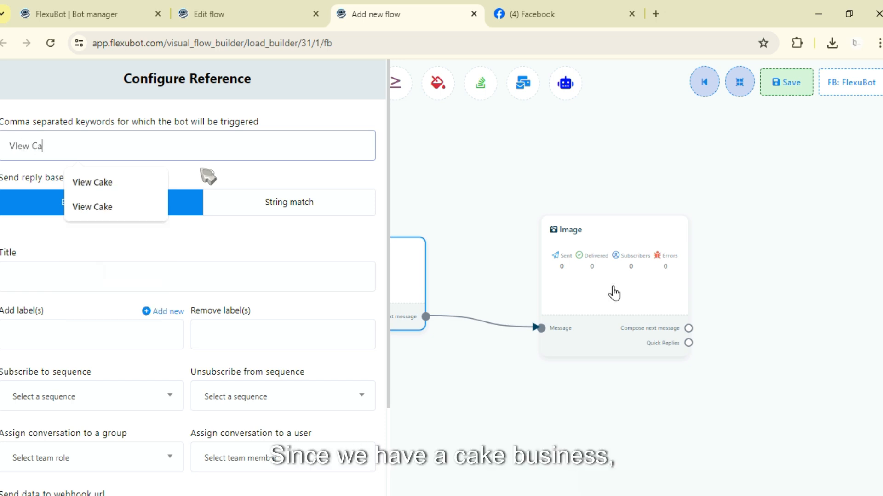
key("BackSpace")
key("BackSpace")
key("BackSpace")
key("BackSpace")
key("BackSpace")
key("BackSpace")
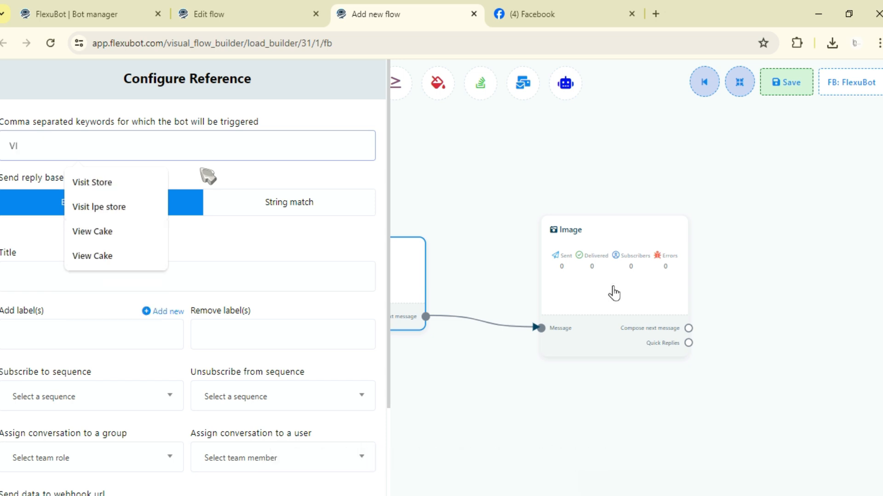
key("BackSpace")
type("iew Cake")
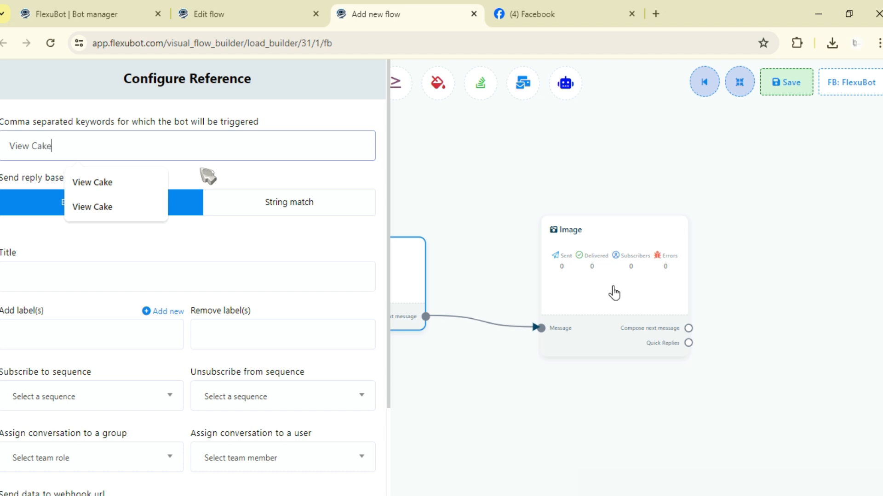
left_click(207, 176)
Step: Title the start reference "View Cake Template Test" and apply its settings
left_click(93, 263)
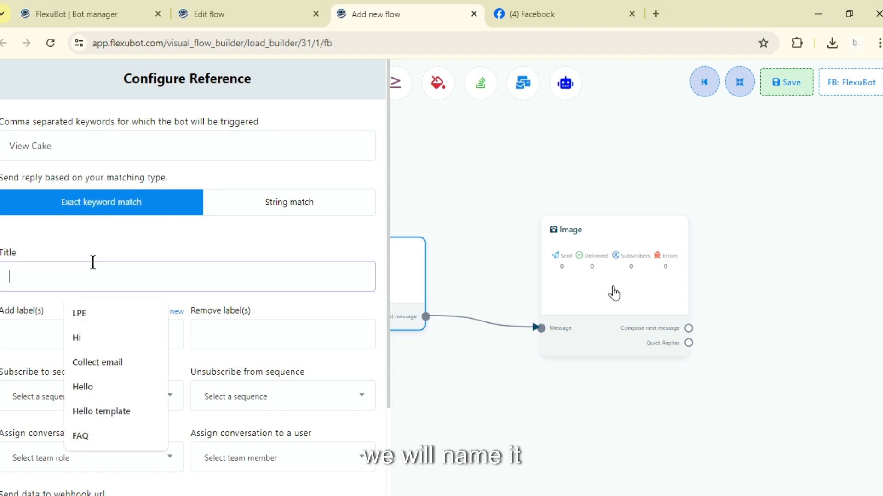
type("View Cake")
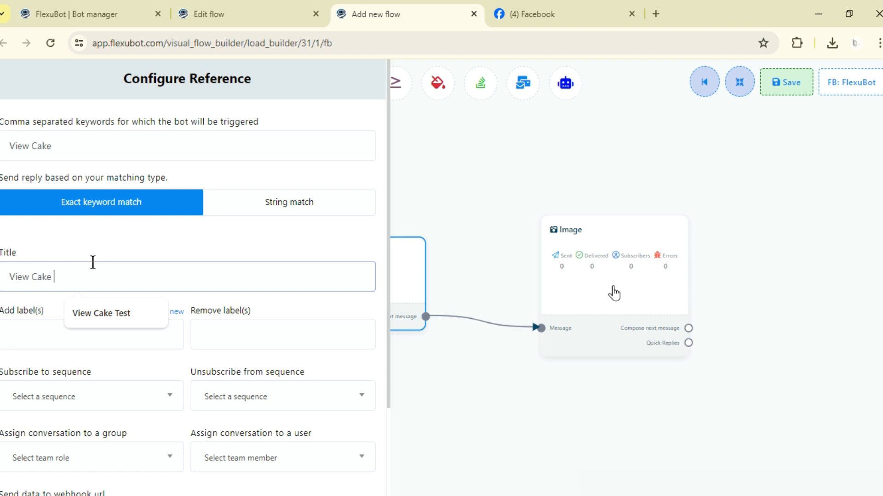
type(" Template Test")
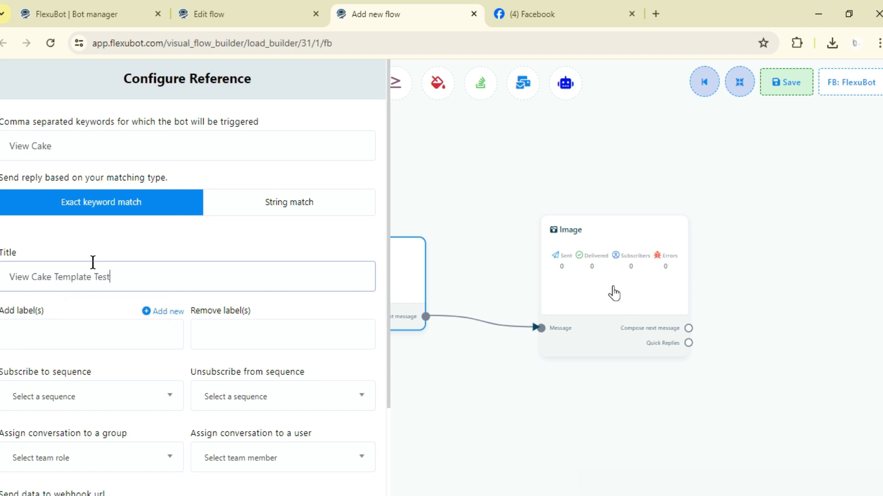
scroll(69, 368, "down", 3)
left_click(21, 473)
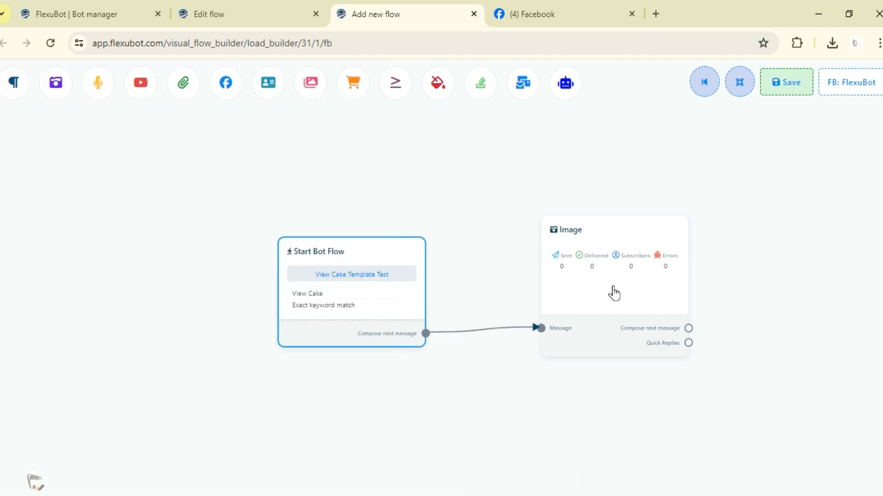
Step: Upload the Main Cake List picture as the Image block's reply, enable typing on display and apply the settings
left_click_drag(500, 201, 306, 215)
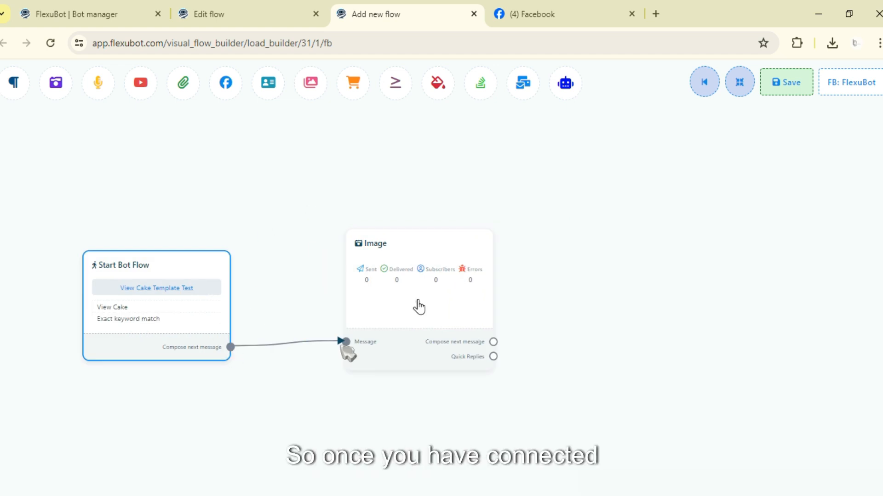
left_click_drag(429, 292, 369, 308)
double_click(369, 311)
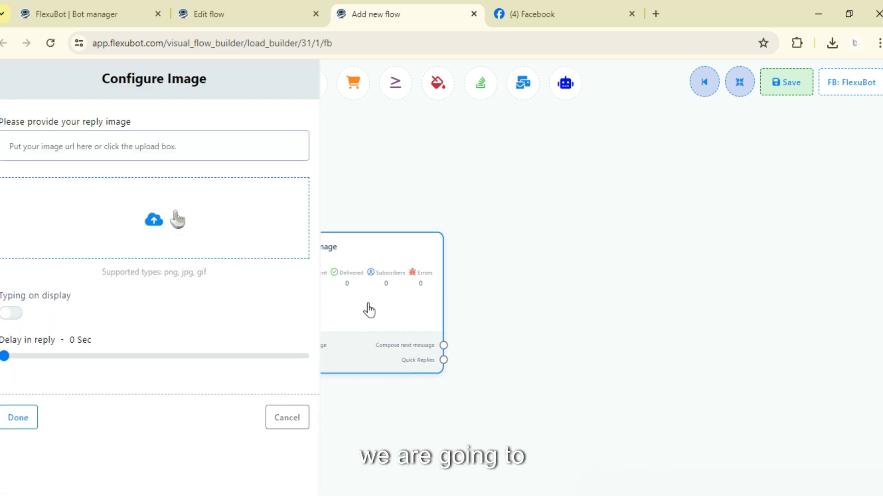
left_click(378, 478)
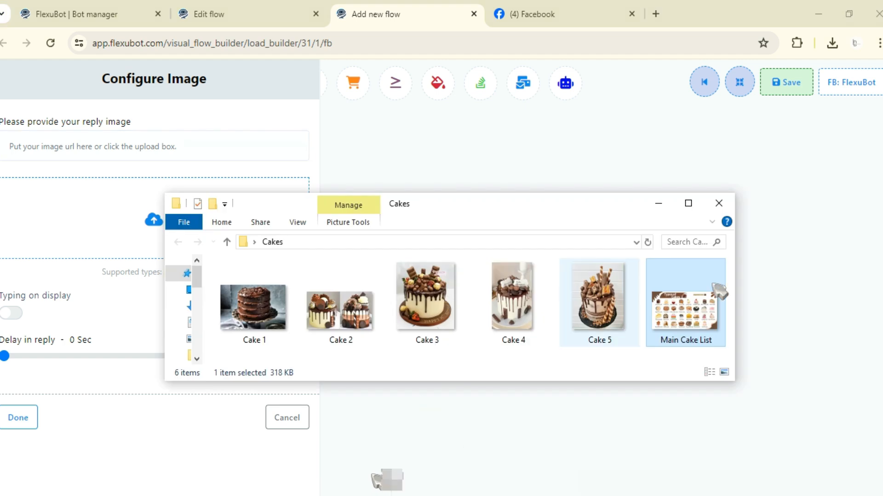
left_click_drag(697, 304, 95, 240)
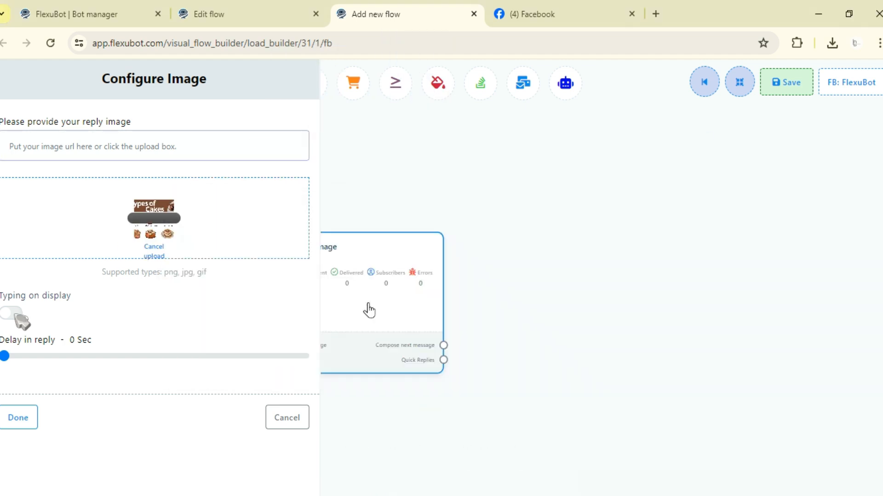
left_click(26, 422)
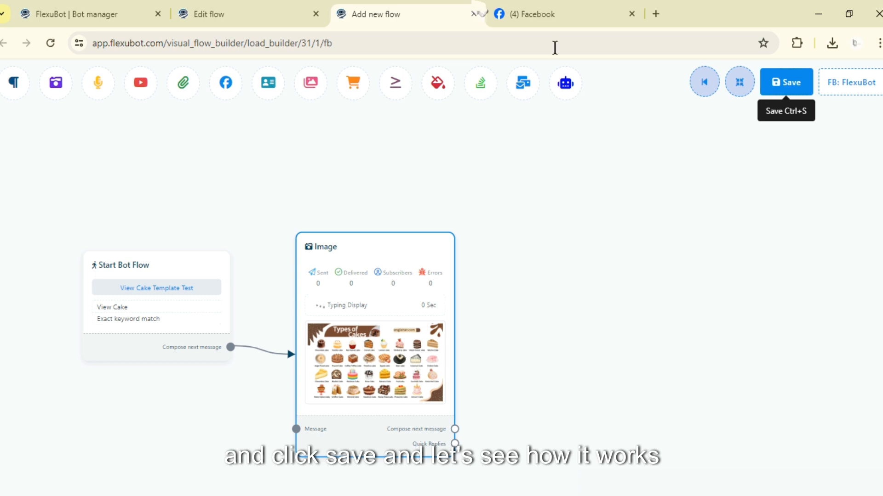
Step: Save the flow and send the message "View Cake" to the FlexuBot page on Facebook
left_click(570, 10)
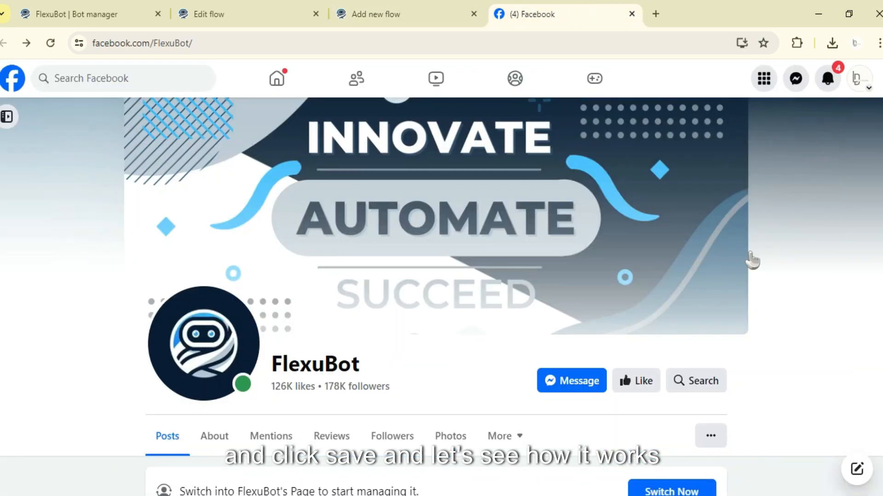
left_click(566, 386)
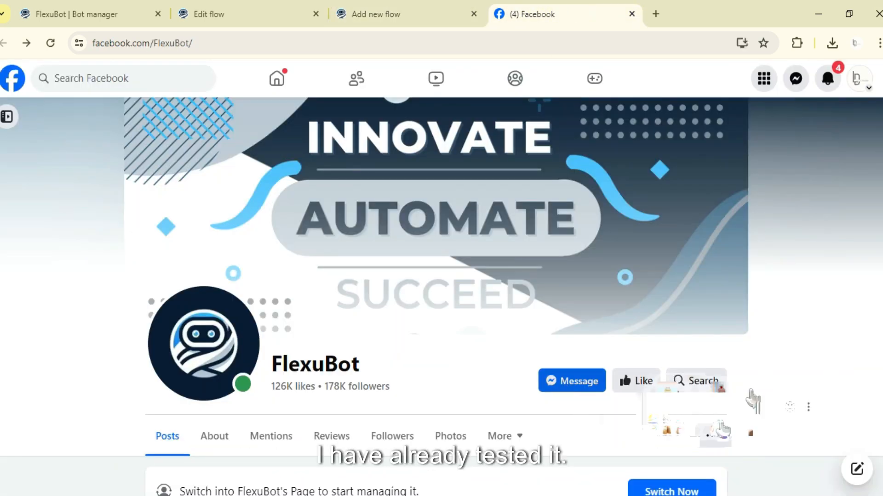
type("Vie")
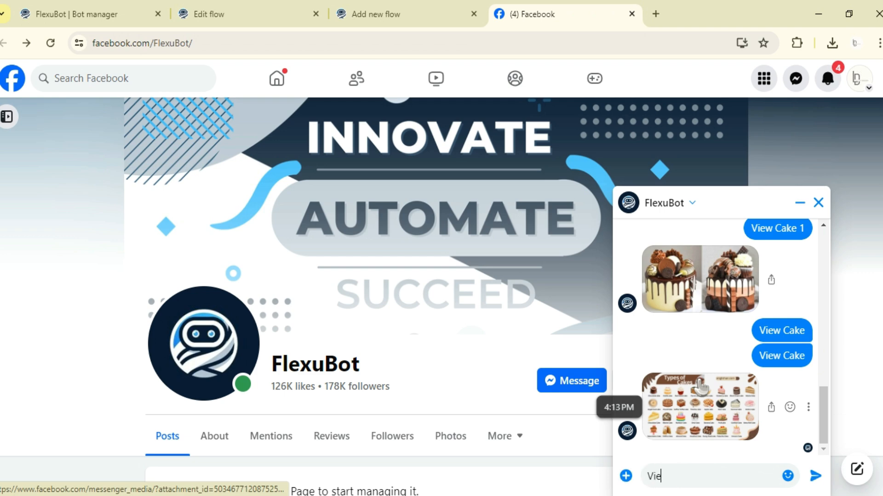
type("w Cake")
key("Return")
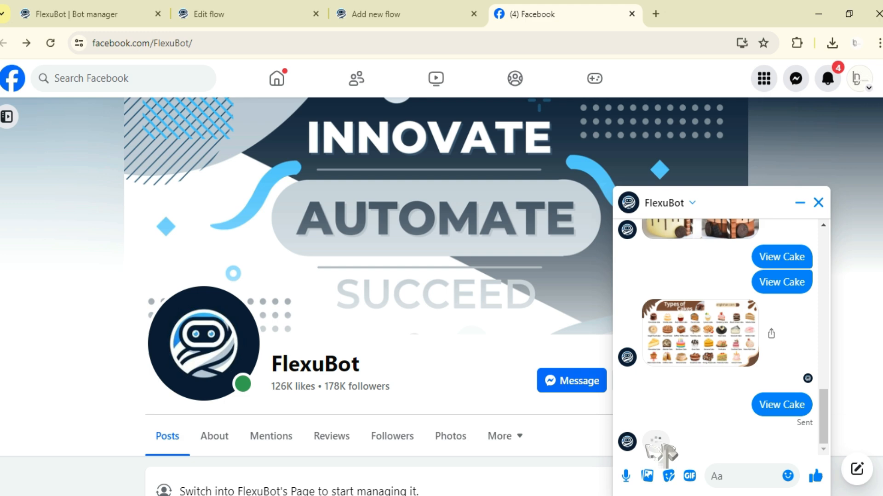
Step: Examine the picture in the bot's reply at full size and close the viewer
left_click(661, 451)
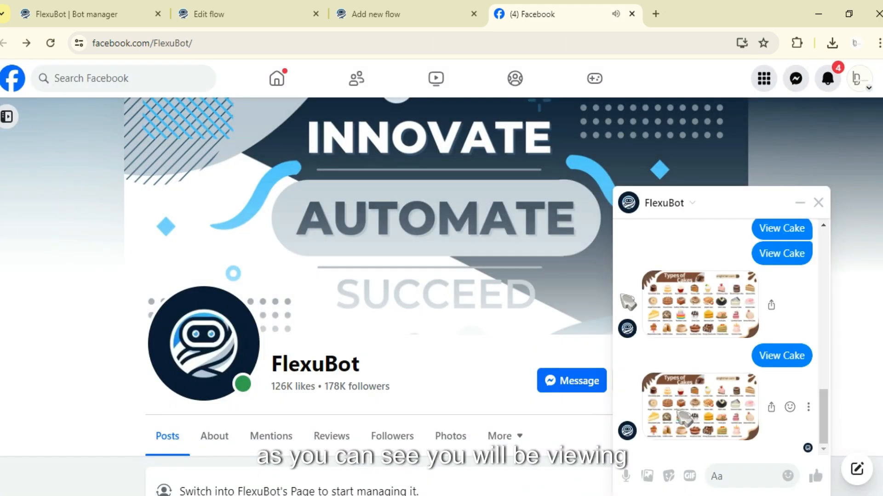
left_click(679, 413)
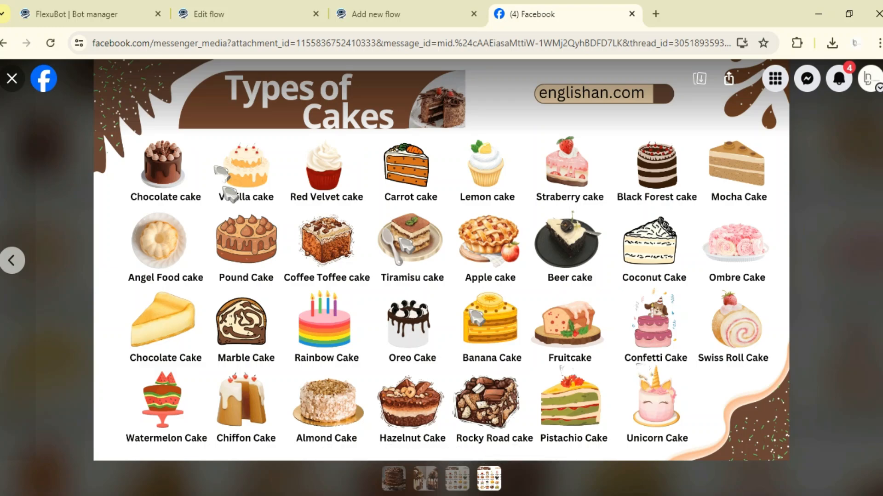
left_click(11, 78)
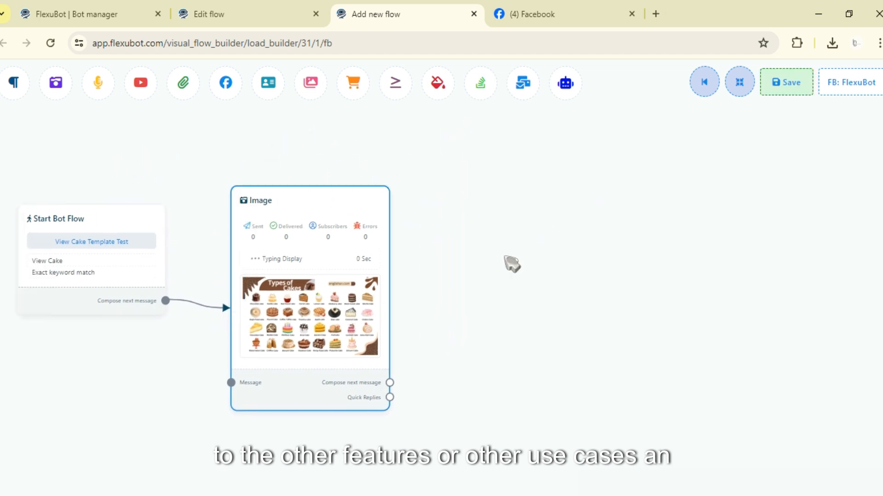
Step: Return to the flow builder and move the Image block slightly higher beside the Start Bot Flow block
scroll(505, 258, "down", 3)
left_click_drag(542, 235, 551, 284)
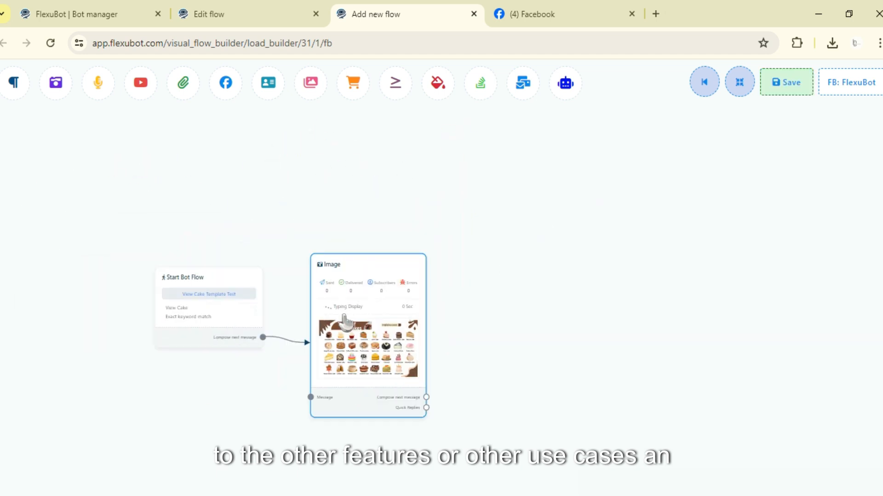
left_click_drag(344, 319, 340, 294)
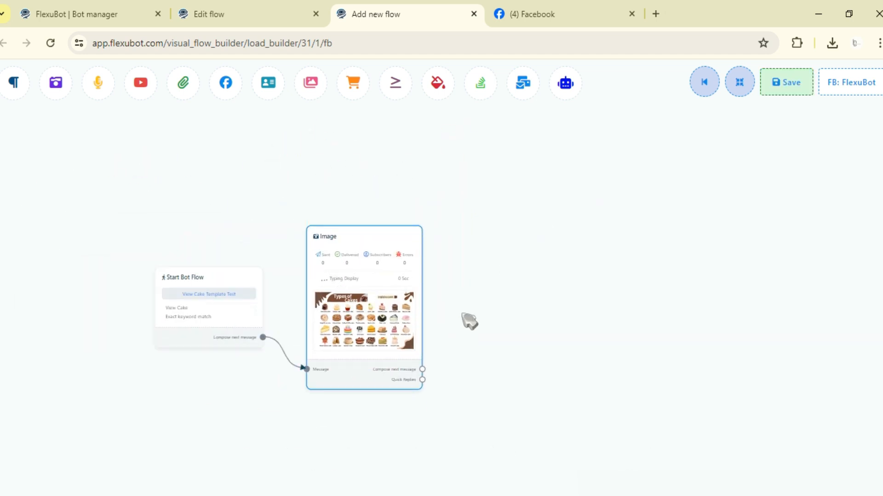
left_click_drag(469, 322, 419, 292)
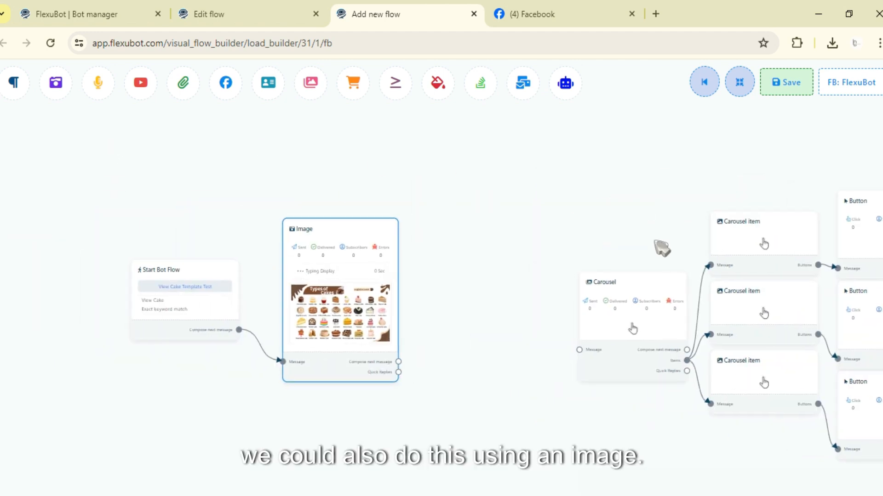
Step: Delete the Carousel block together with its carousel items and buttons
mouse_move(662, 248)
left_mouse_down()
mouse_move(403, 184)
mouse_move(600, 206)
left_mouse_up()
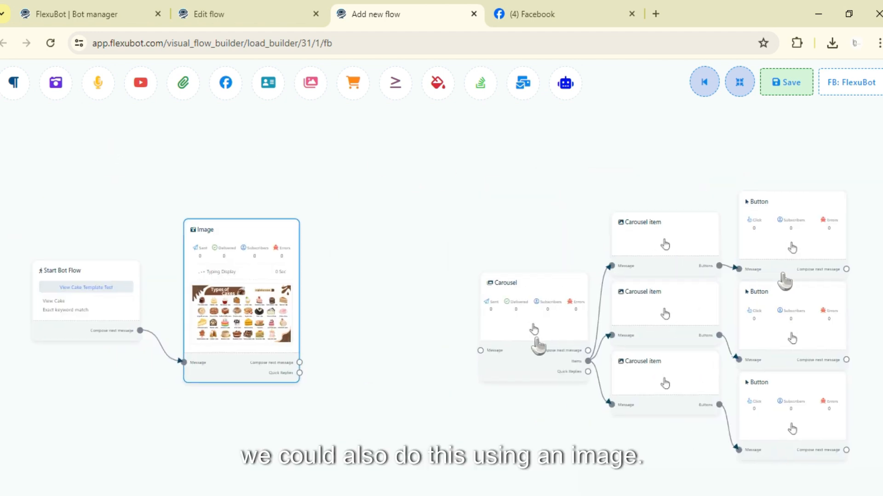
right_click(513, 301)
left_click(534, 309)
Step: Add a Text block as the next message after the Image block
left_click_drag(326, 177, 582, 187)
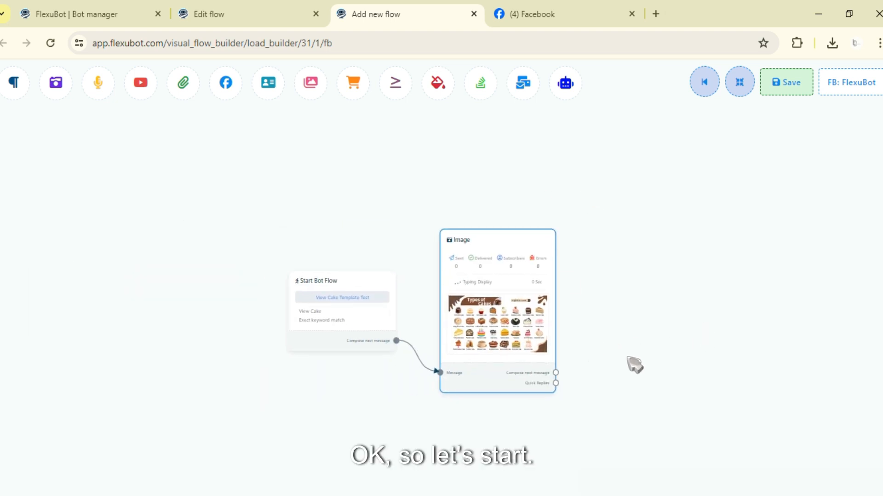
scroll(634, 366, "up", 2)
left_click_drag(356, 213, 340, 212)
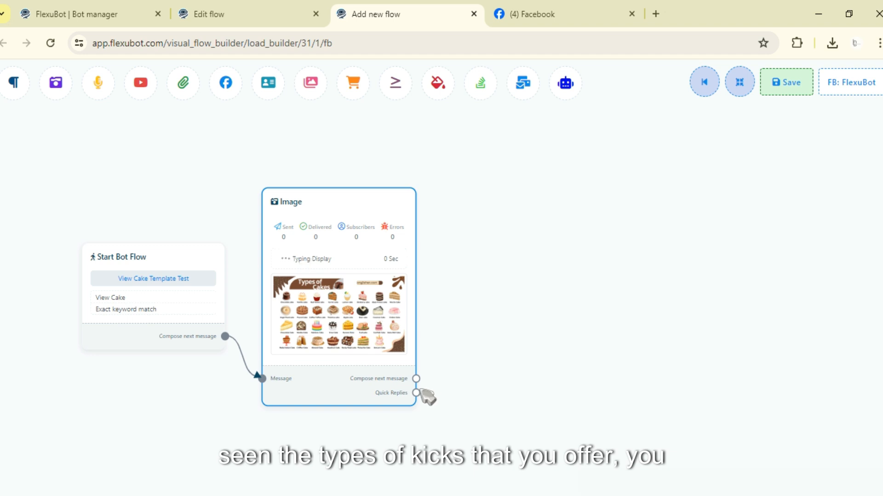
left_click_drag(416, 379, 515, 211)
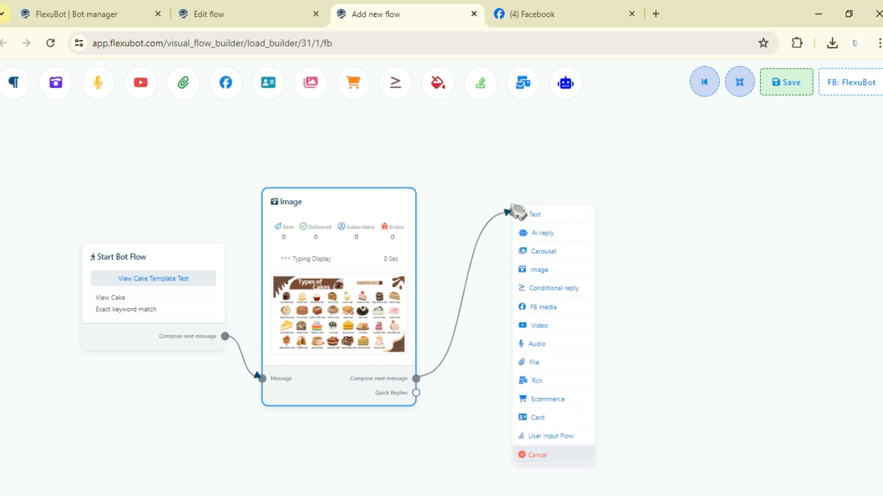
left_click(534, 214)
Step: Set the Text block's reply message to "Would you like to View our Cakes?" and enable typing on display
left_click_drag(602, 291, 370, 283)
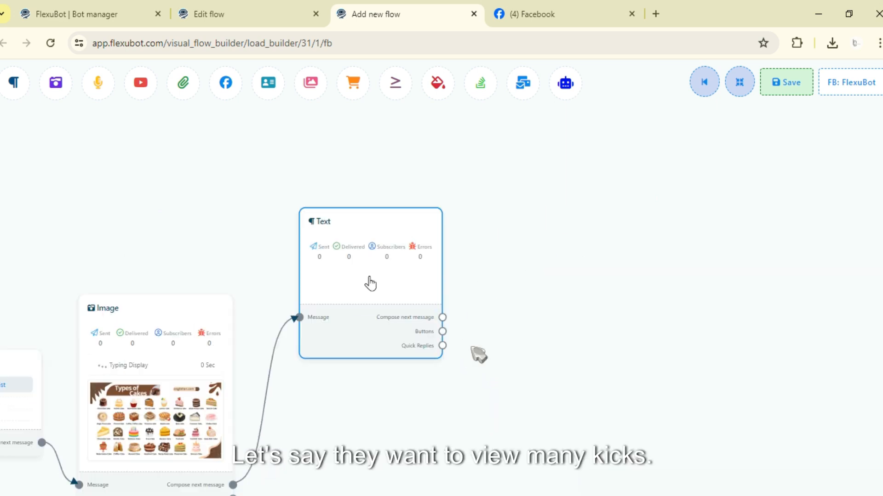
double_click(370, 284)
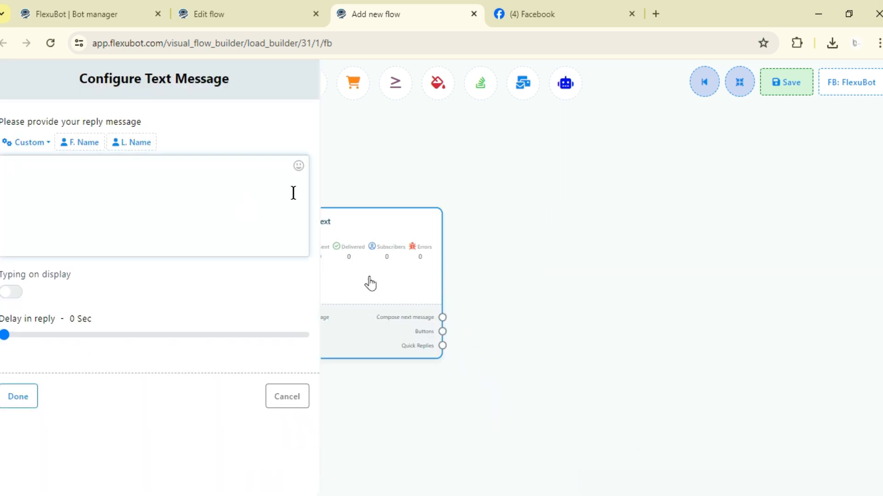
type("Would you like to")
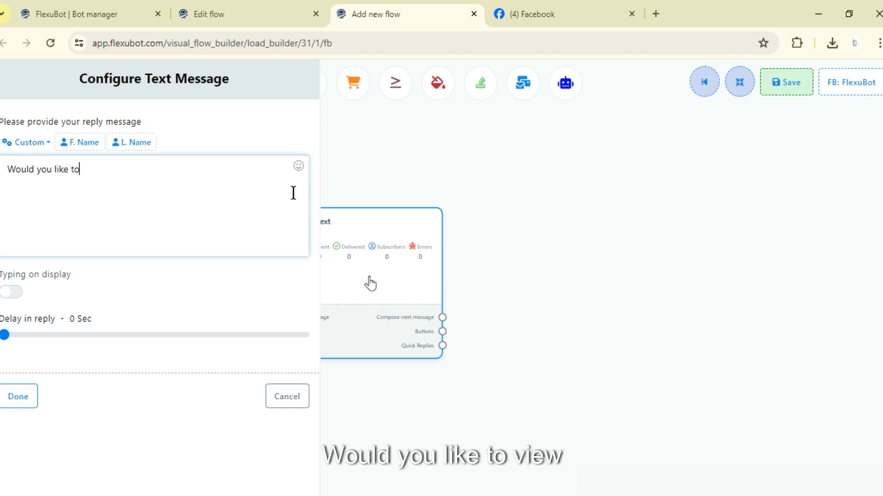
type(" View ")
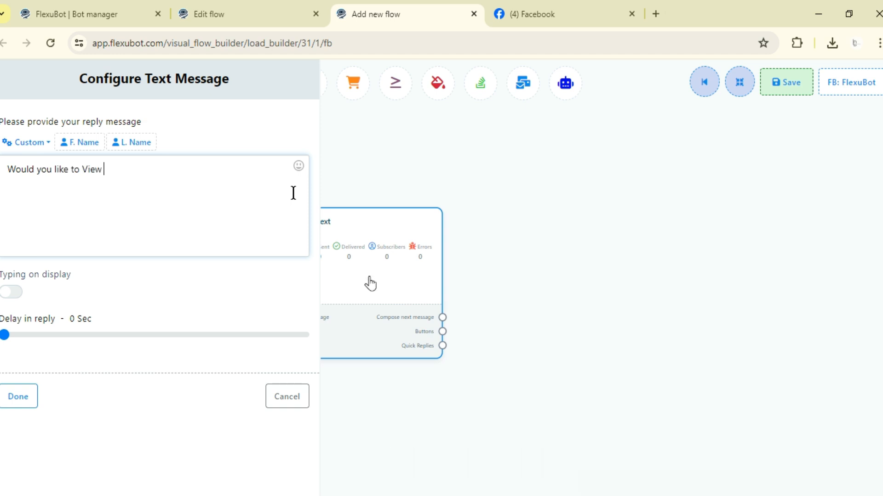
type("our Ca")
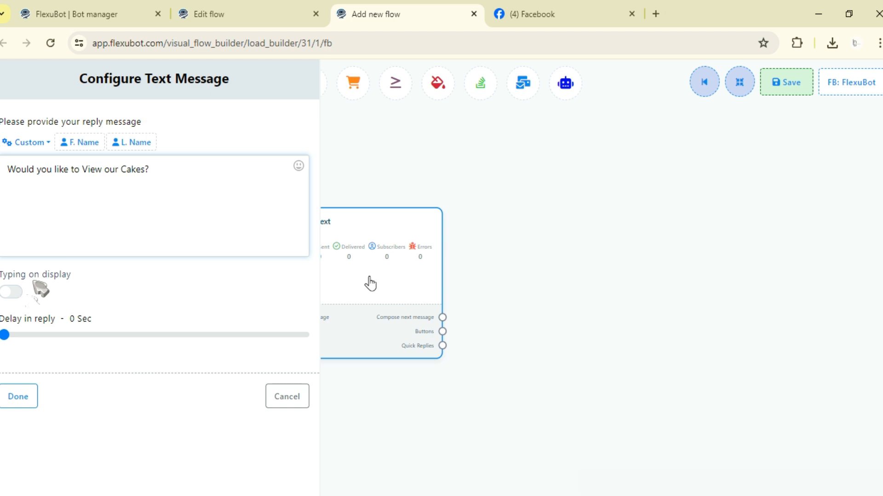
left_click(16, 292)
left_click(33, 398)
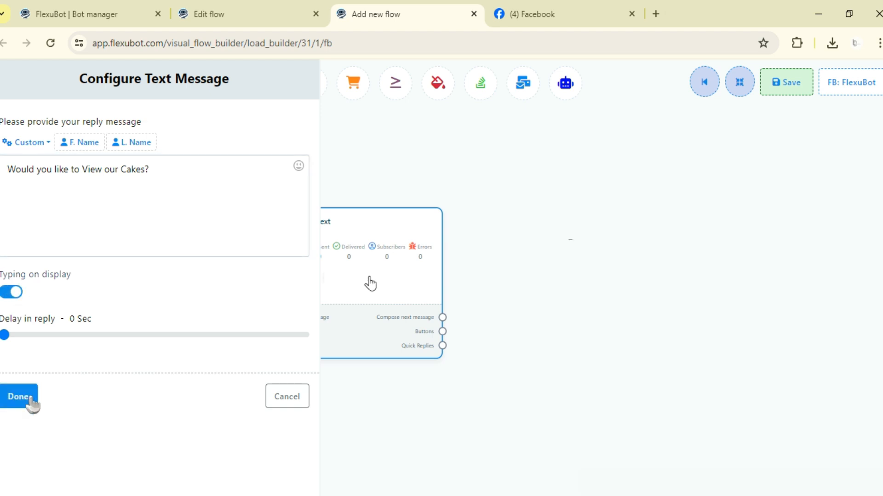
Step: Add two Button blocks to the Text block's Buttons output, one above the other
left_click_drag(487, 313, 513, 296)
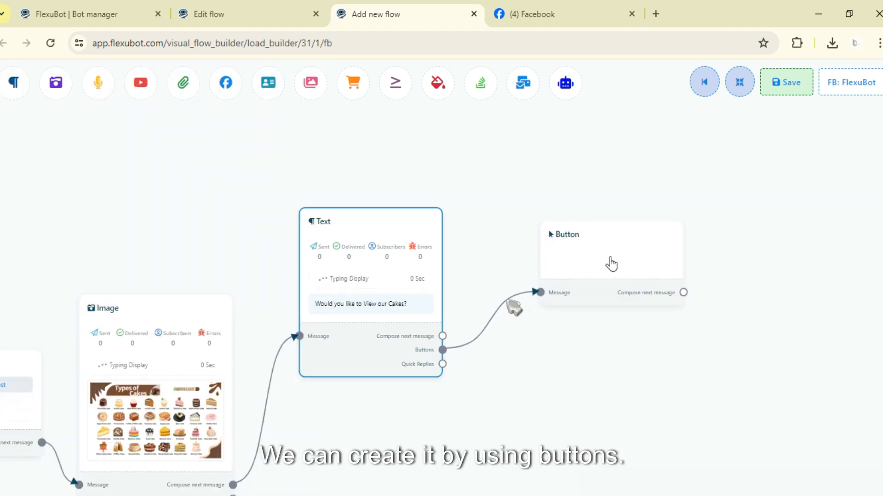
left_click_drag(442, 351, 523, 156)
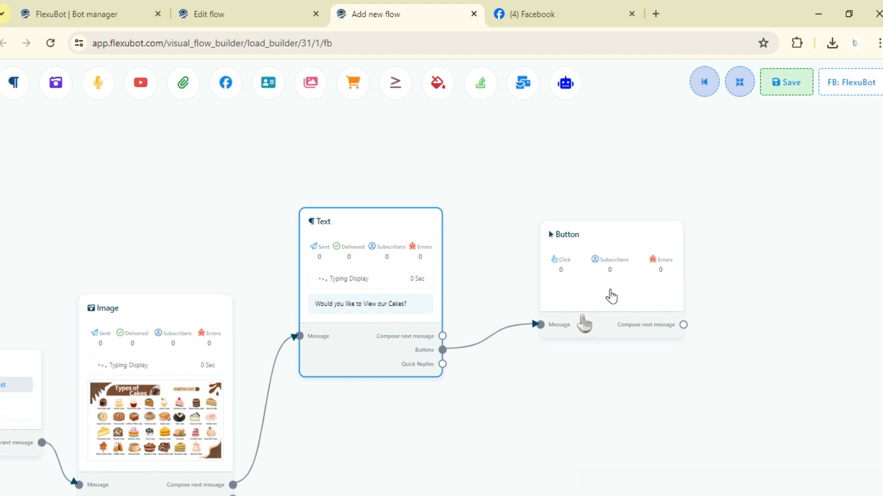
left_click_drag(601, 256, 586, 331)
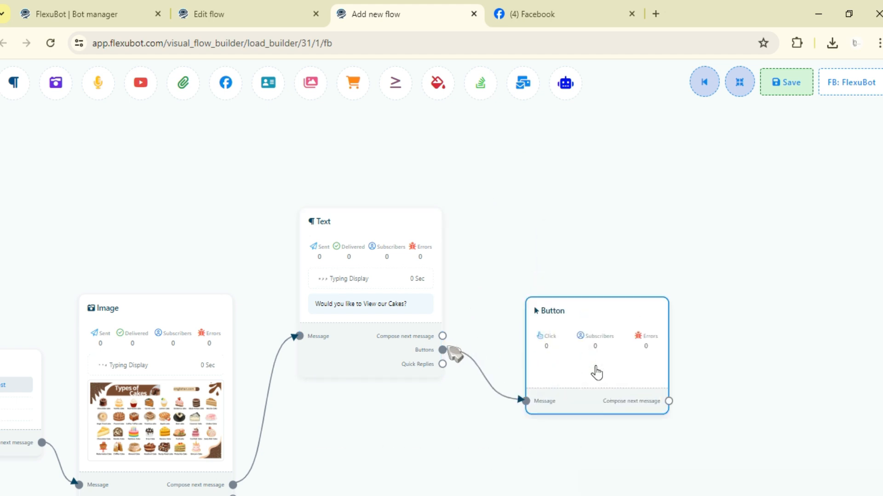
left_click_drag(442, 350, 547, 242)
Step: Name the upper Button block "Yes" and set its action to Start a flow
left_click(606, 214)
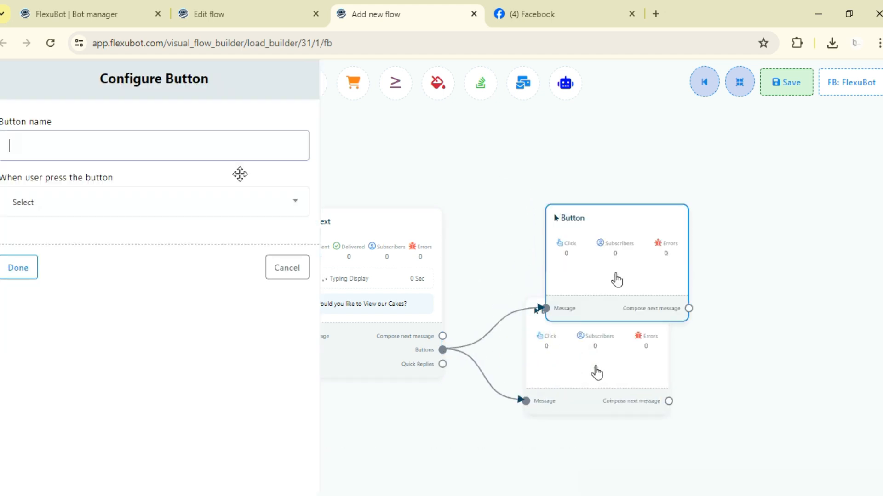
type("YEs")
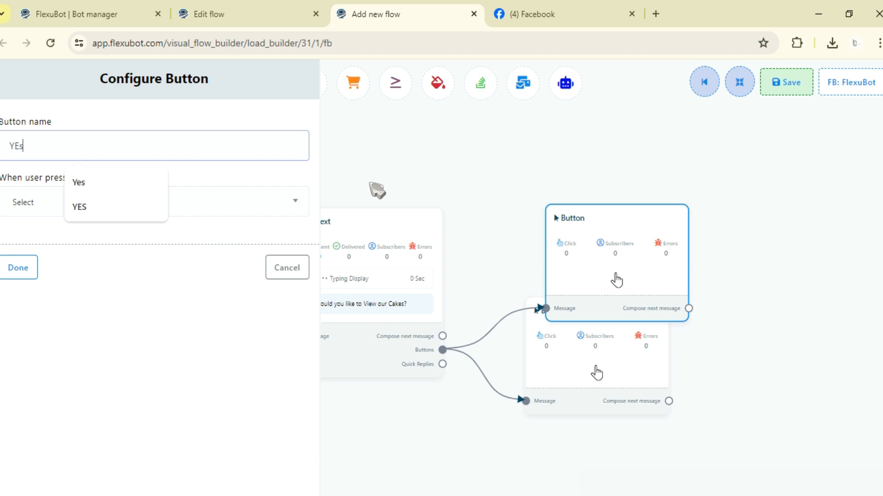
type("es")
left_click(21, 204)
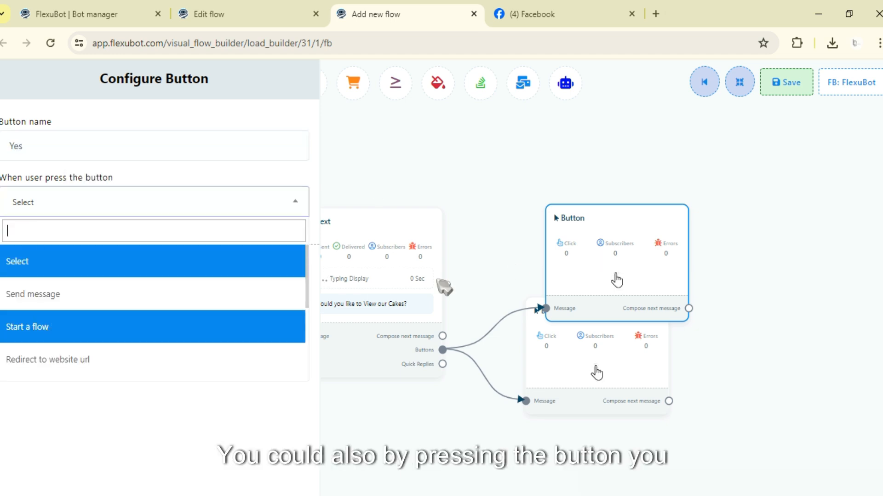
left_click(88, 333)
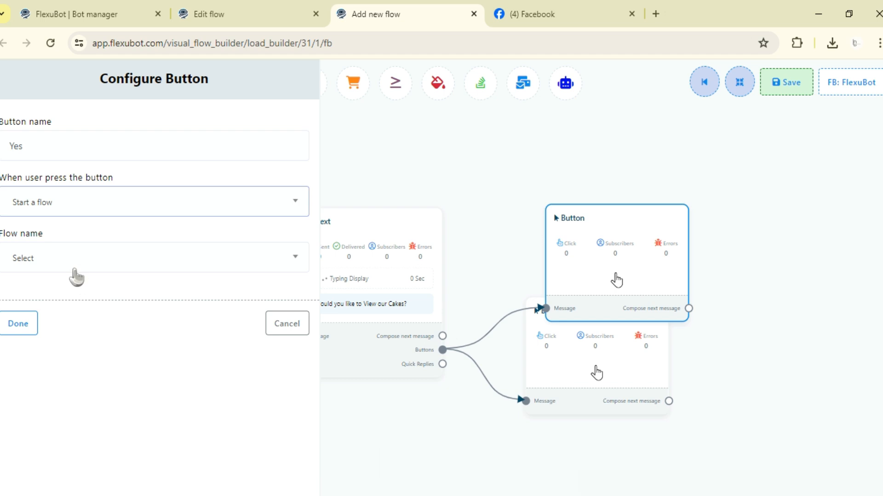
Step: Examine the available flow names and the existing Cake Business Test flow, and return to the Yes button's configuration
left_click(77, 276)
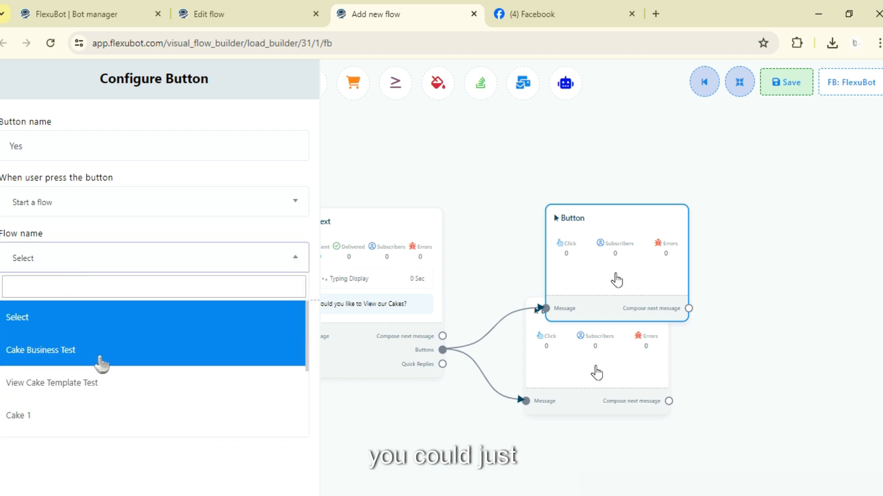
scroll(60, 368, "down", 3)
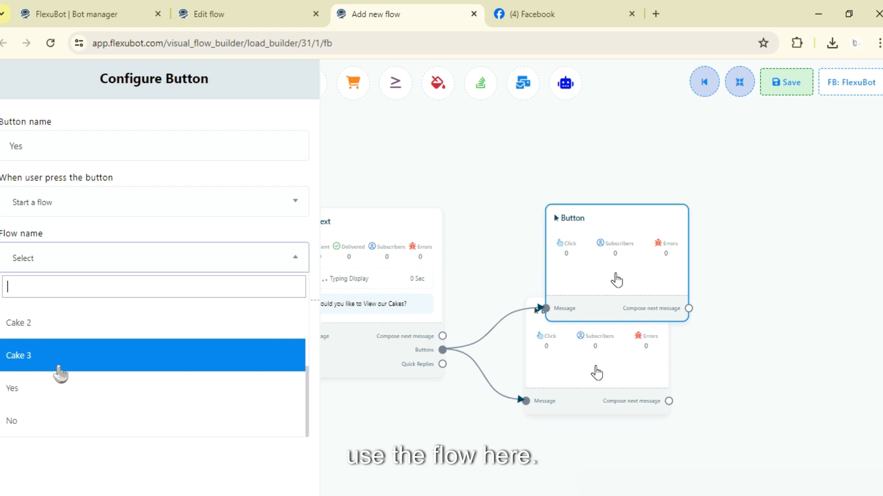
scroll(60, 370, "up", 4)
scroll(63, 352, "down", 2)
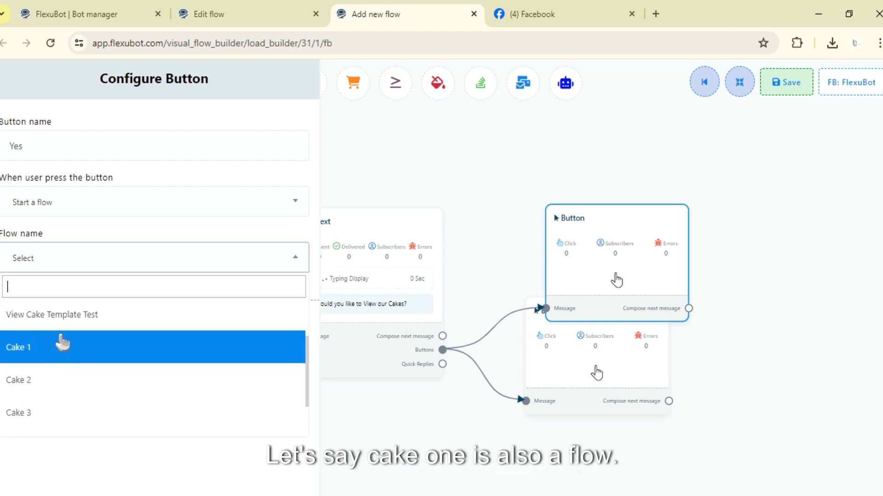
left_click(252, 14)
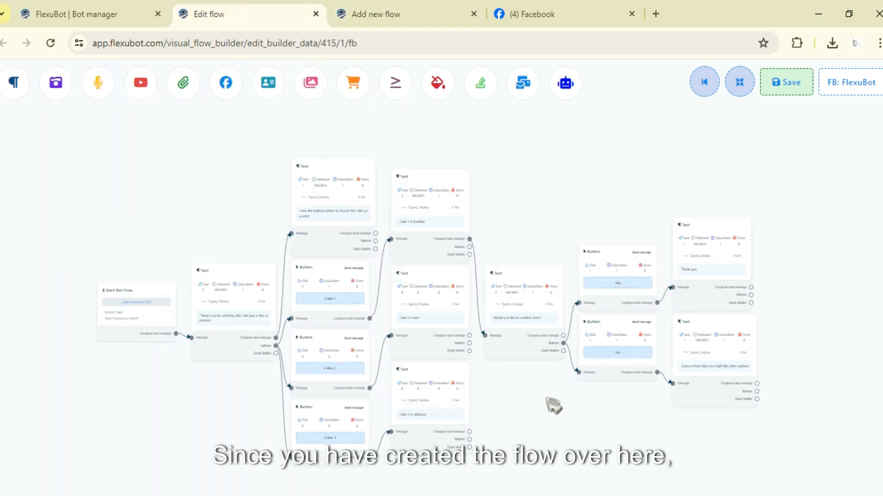
scroll(324, 319, "up", 2)
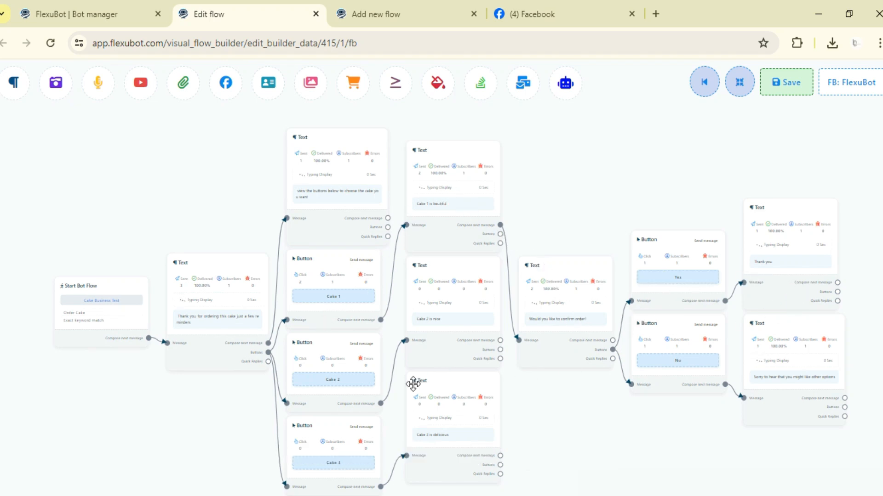
scroll(414, 382, "down", 1)
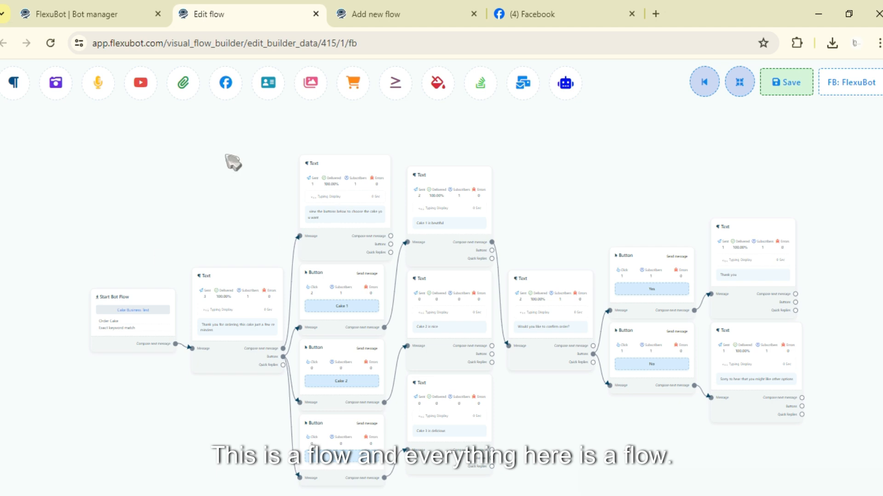
left_click(395, 9)
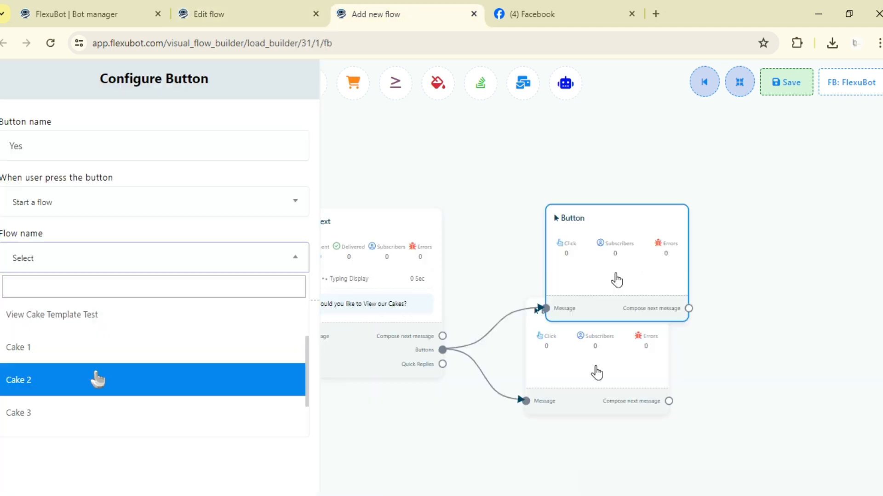
Step: Choose Cake 1 as the flow the Yes button starts and apply the button configuration
scroll(101, 377, "down", 2)
scroll(83, 381, "up", 4)
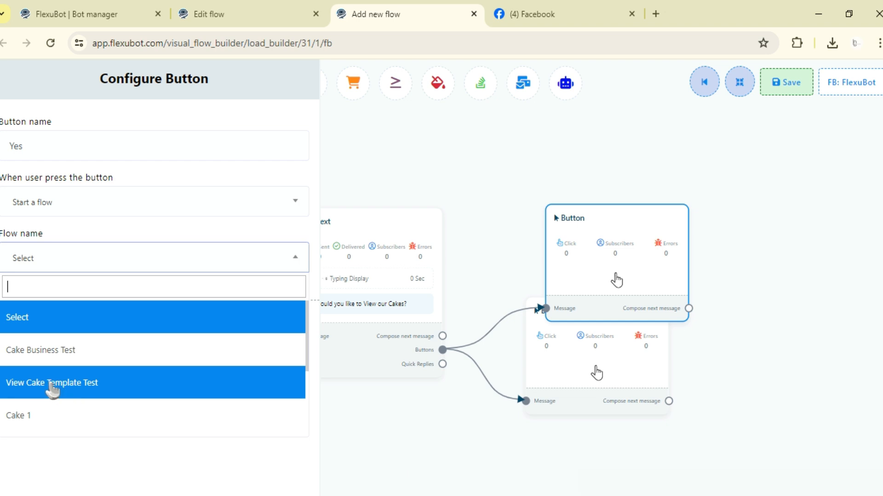
left_click(54, 413)
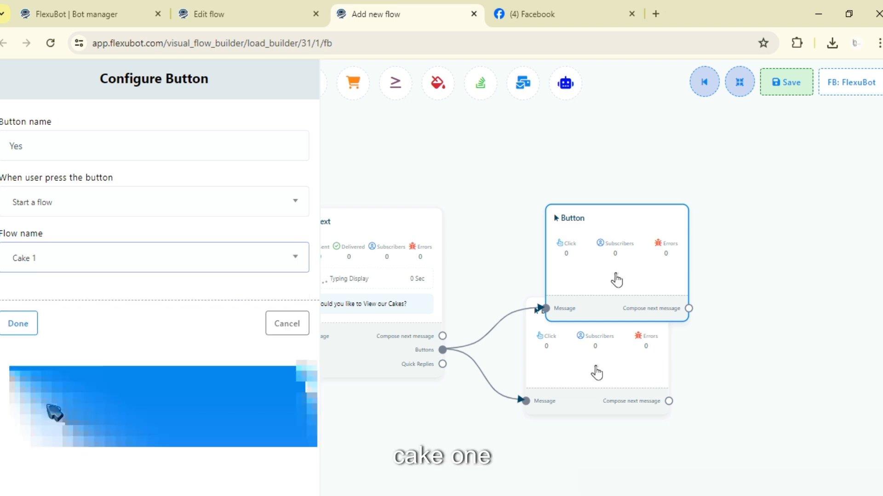
left_click(24, 328)
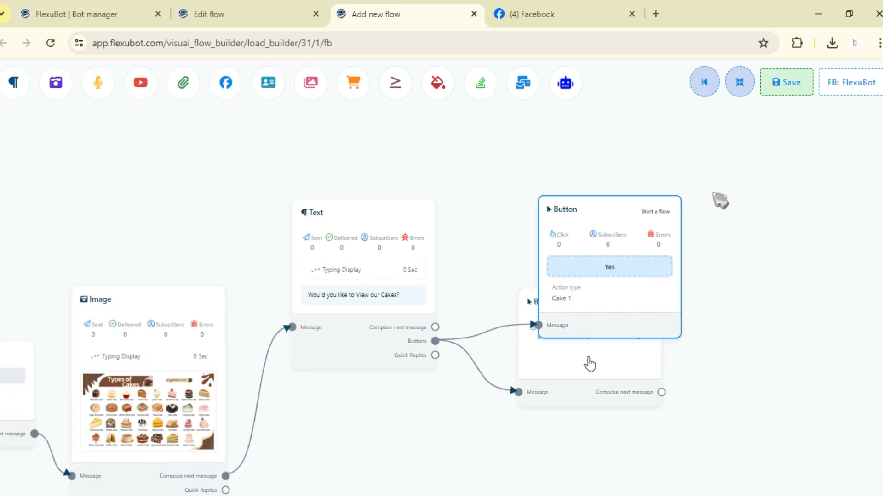
Step: Delete the empty lower Button block and save the flow
left_click_drag(534, 188, 501, 158)
left_click(786, 83)
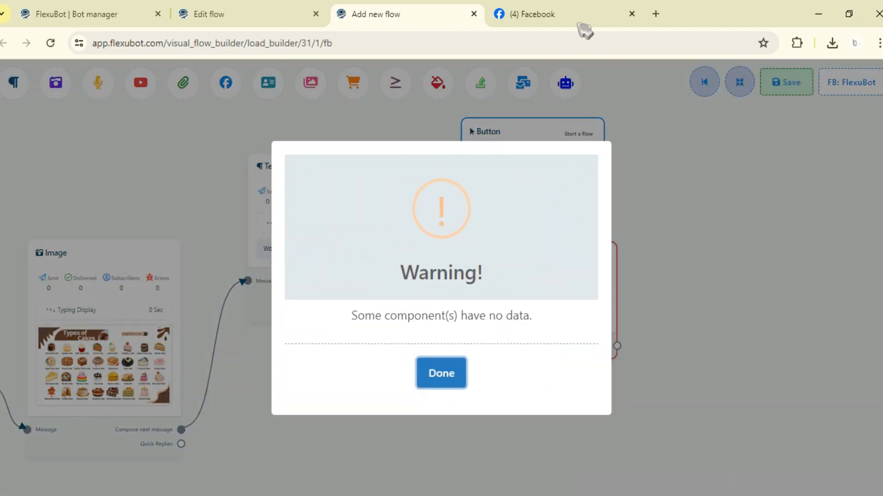
left_click(441, 374)
right_click(549, 297)
left_click(570, 302)
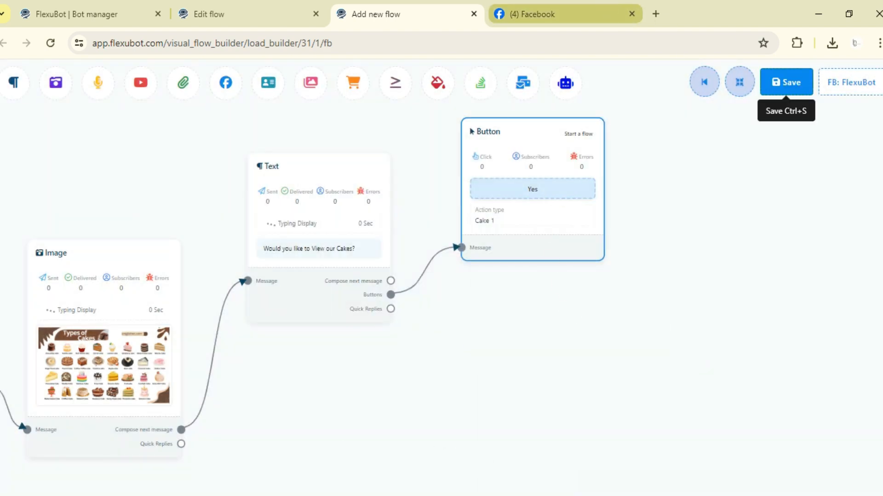
left_click(795, 82)
Step: Switch to the Facebook page and test the flow in the FlexuBot chat by sending "View cake" and answering Yes to both questions
left_click(554, 12)
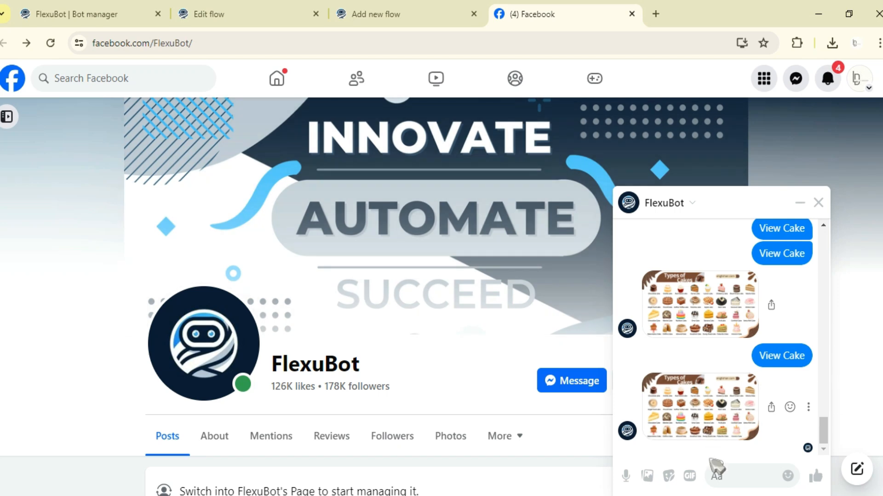
left_click(818, 202)
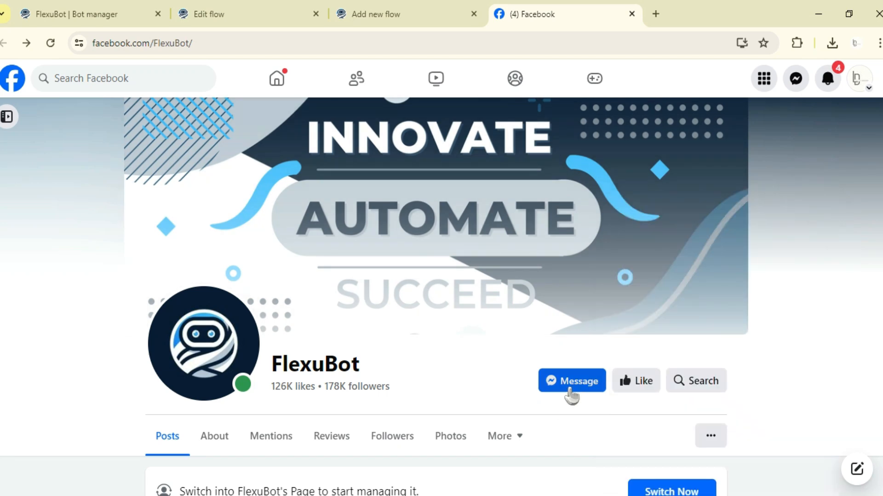
left_click(587, 388)
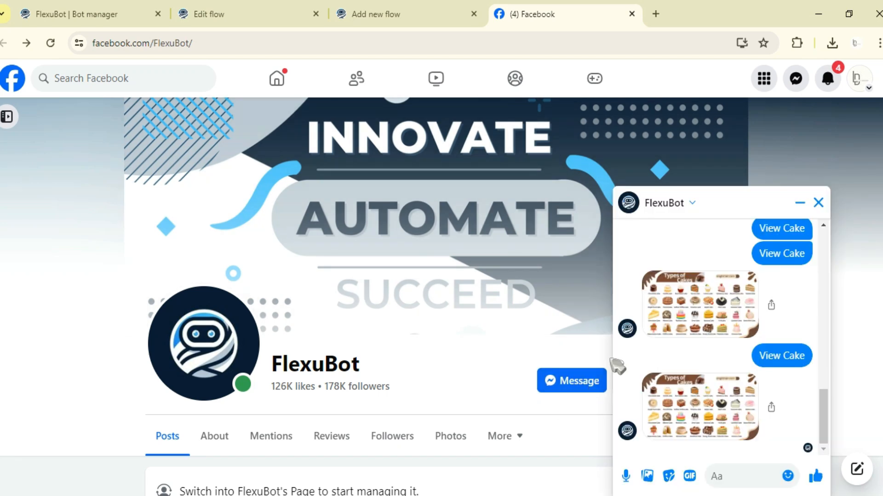
type("View cake")
key("Return")
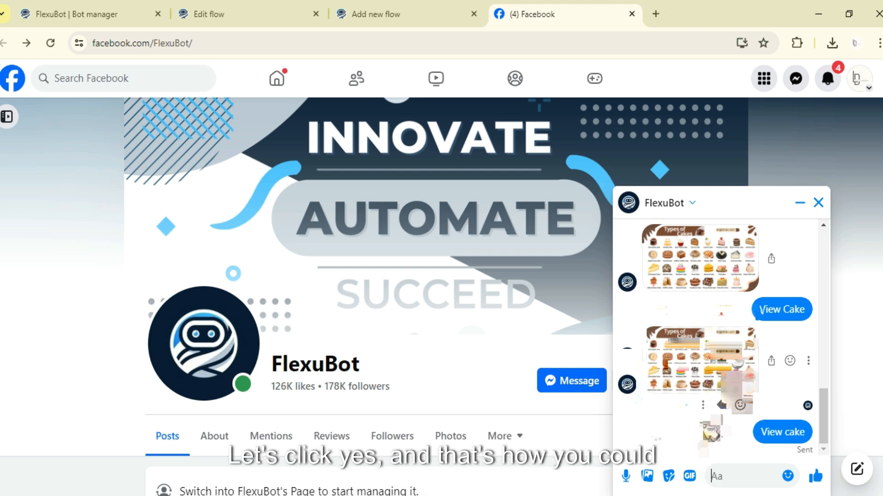
left_click(685, 399)
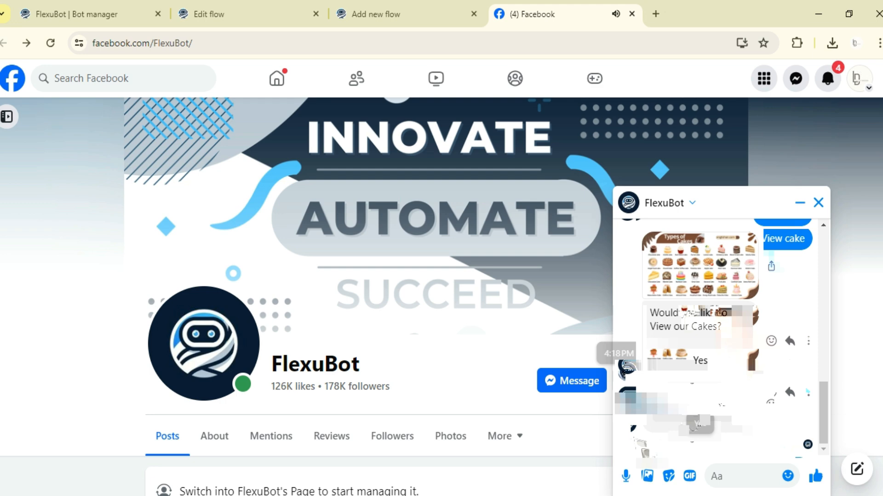
left_click(722, 392)
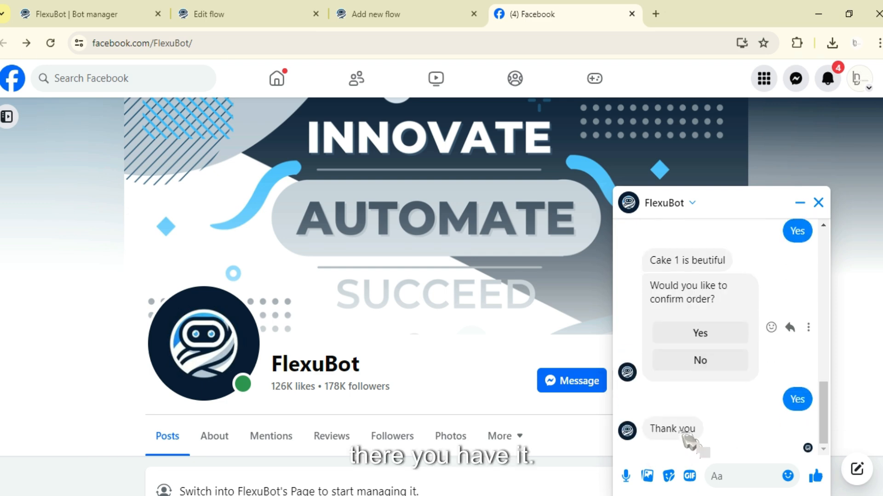
Step: Review how the Cake 1 branch leads to the order confirmation in the Cake Business Test flow, and return to the new flow
left_click(278, 8)
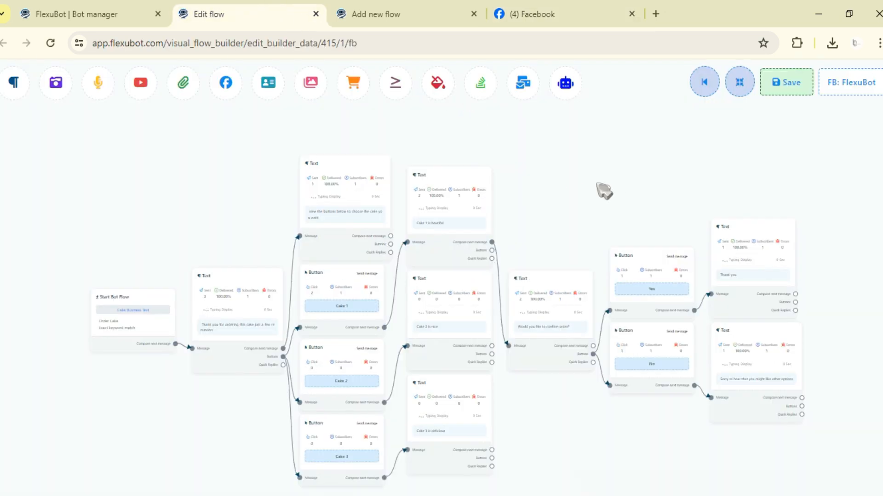
left_click_drag(597, 184, 713, 198)
scroll(391, 222, "up", 3)
left_click_drag(780, 189, 707, 184)
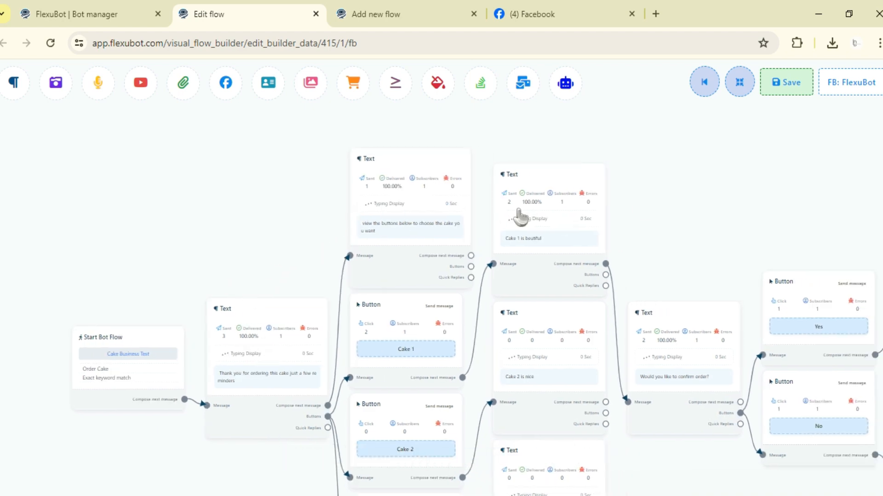
left_click_drag(801, 230, 726, 201)
scroll(619, 208, "down", 3)
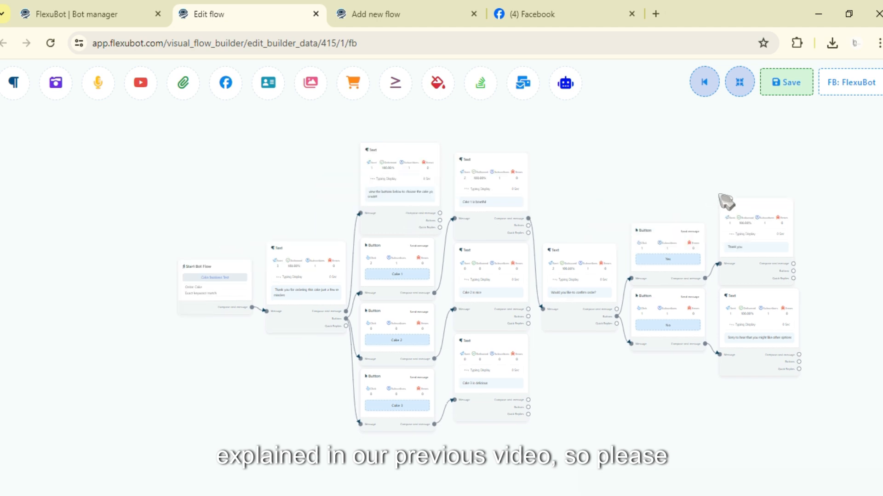
left_click(453, 12)
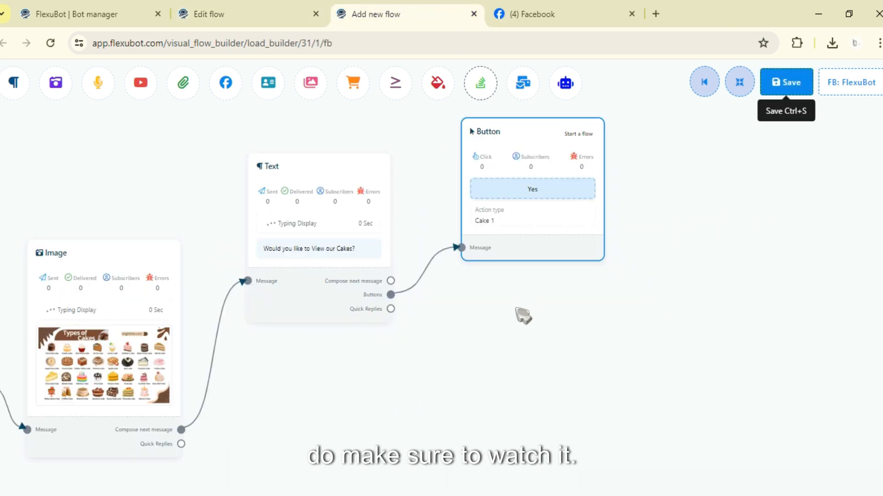
Step: Change the action of the Yes button from starting a flow to Send message and apply the configuration
scroll(523, 316, "down", 5)
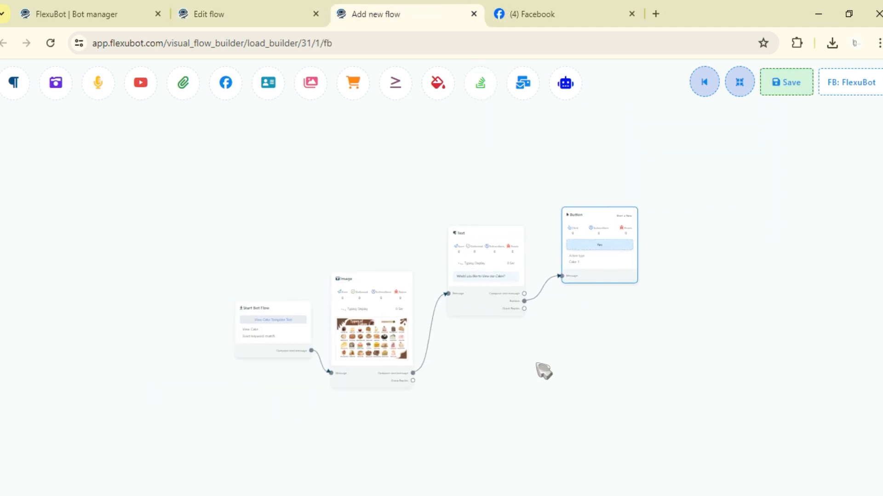
scroll(570, 364, "up", 4)
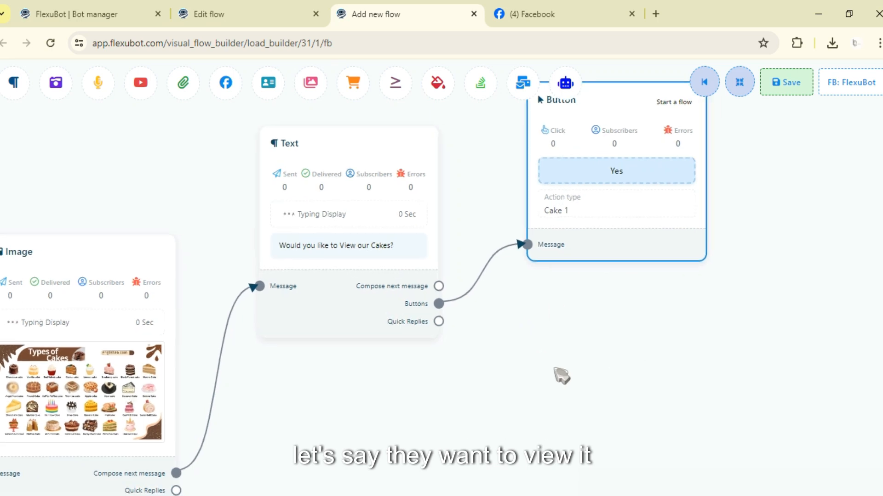
left_click(543, 208)
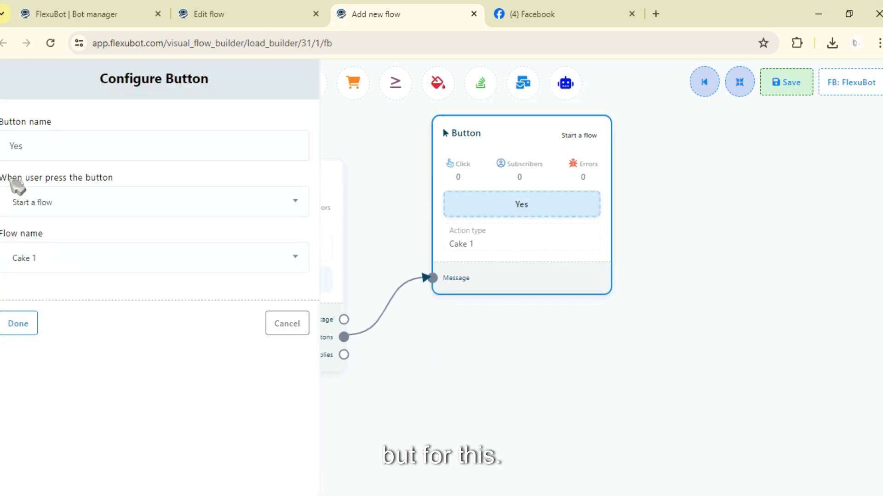
left_click(65, 204)
left_click(87, 301)
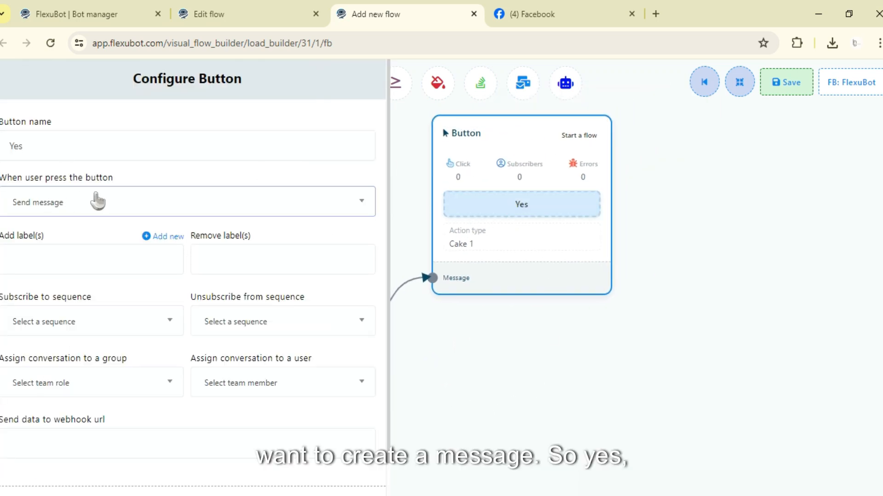
left_click_drag(548, 358, 637, 387)
scroll(638, 387, "down", 4)
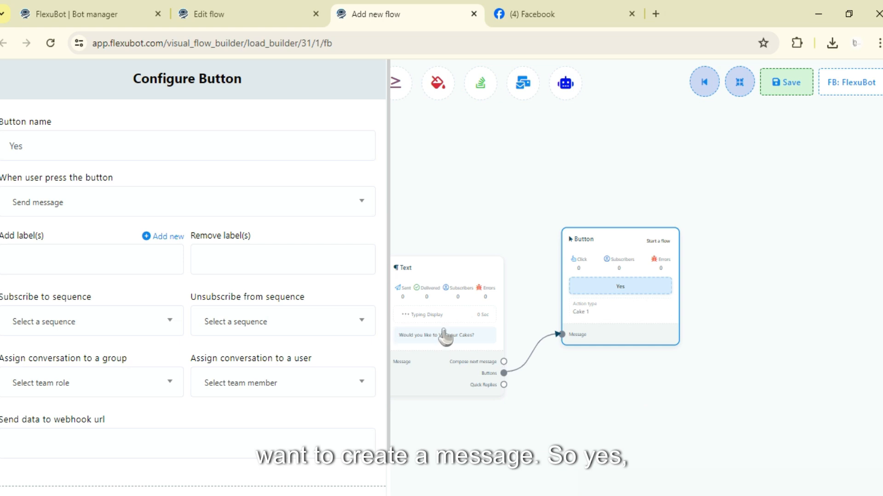
scroll(83, 236, "down", 2)
left_click(32, 476)
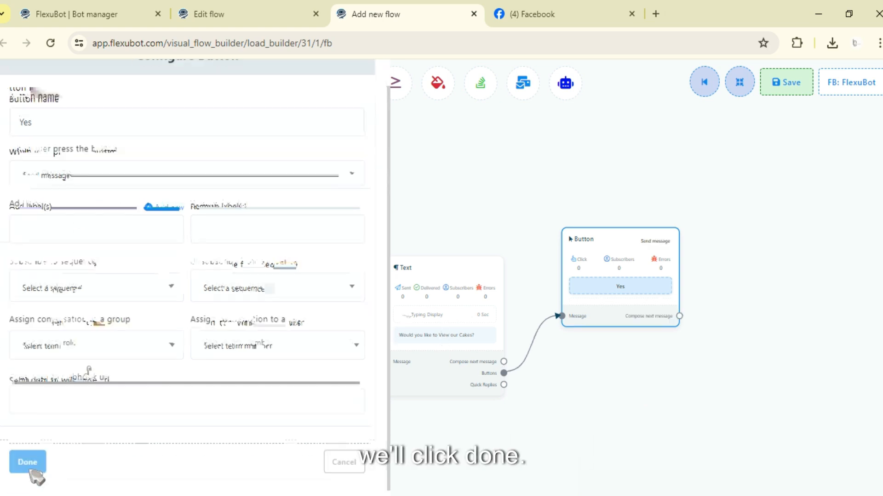
Step: Connect a new Image block as the next message of the Yes button and place it close to the Button block
left_click_drag(532, 254, 493, 209)
left_click_drag(551, 277, 669, 255)
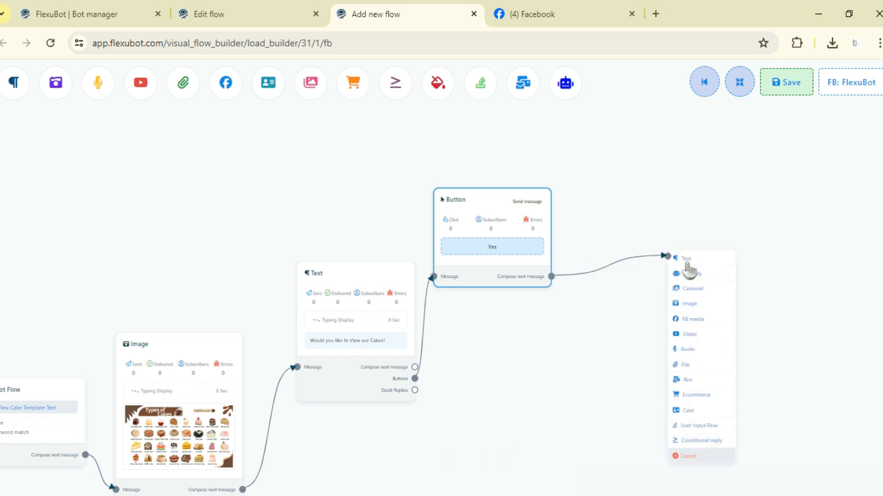
left_click(702, 305)
left_click_drag(732, 315, 624, 157)
Step: Add two Quick Reply blocks to the Text block's Quick Replies output and spread them apart
left_click_drag(506, 325, 507, 306)
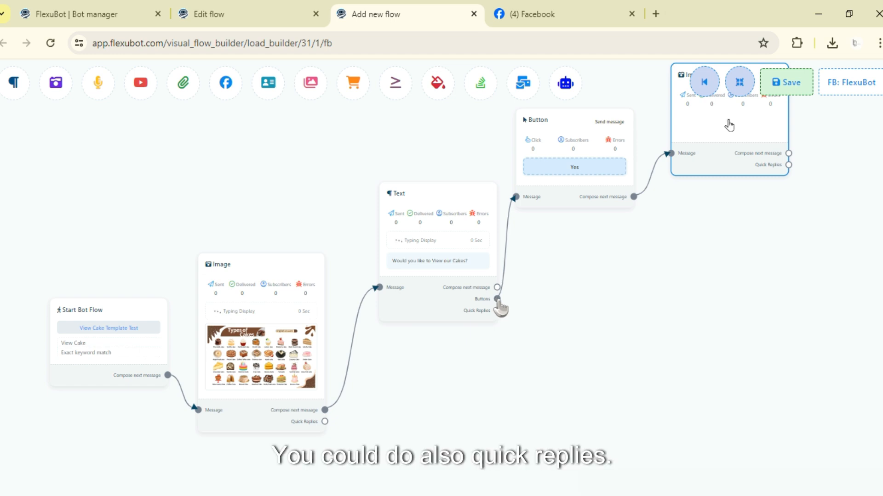
left_click(497, 310)
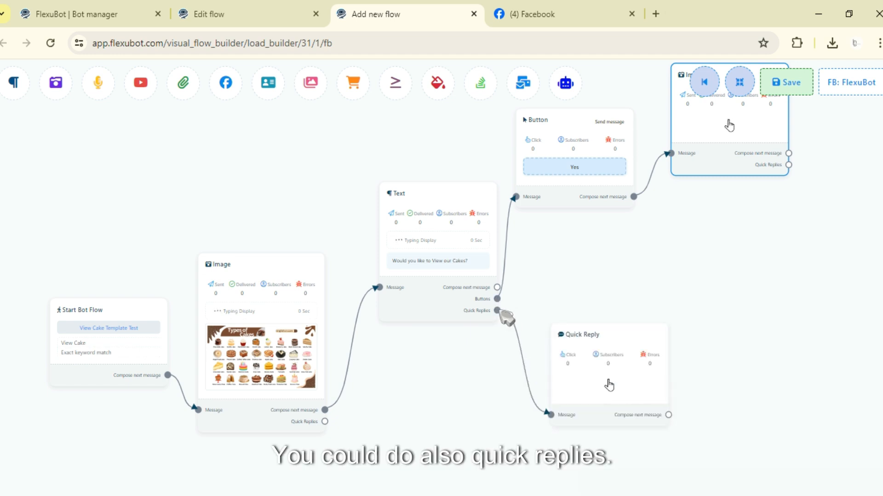
left_click(496, 312)
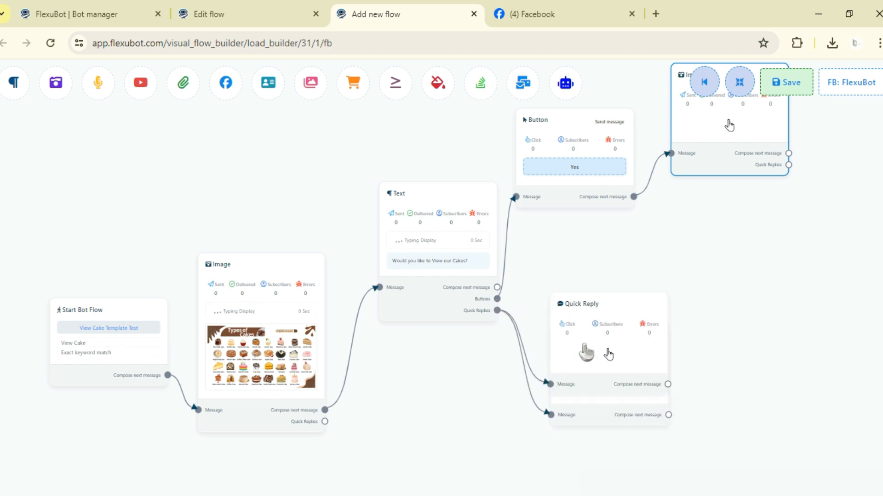
left_click_drag(585, 345, 575, 398)
left_click_drag(579, 320, 596, 331)
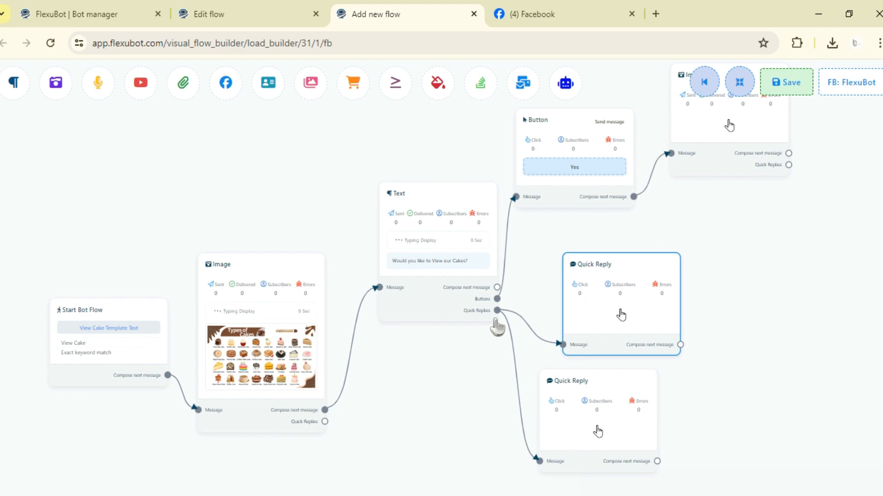
Step: Shift the upper Quick Reply block slightly and delete the lower Quick Reply block
scroll(482, 329, "up", 5)
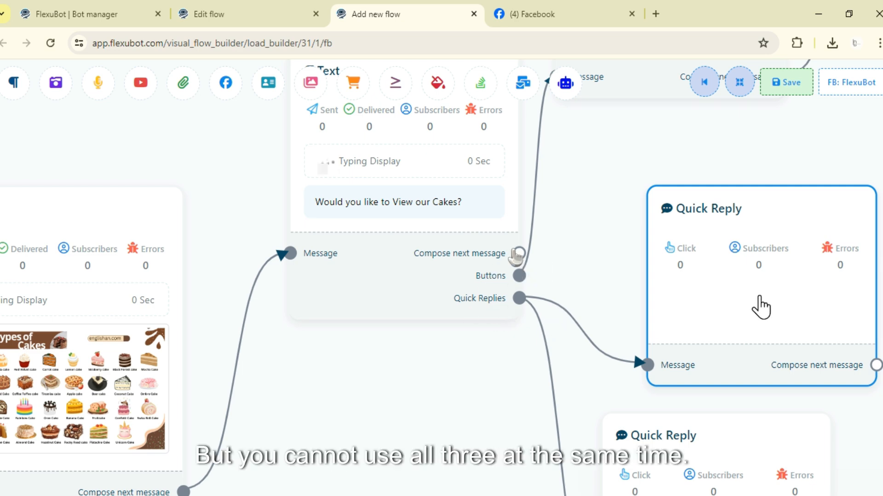
scroll(583, 288, "down", 5)
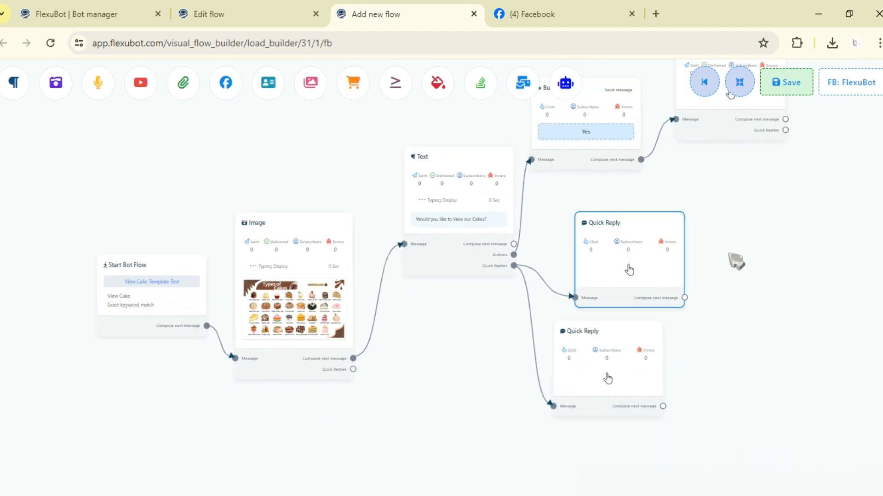
left_click_drag(730, 255, 698, 245)
left_click_drag(555, 242, 545, 219)
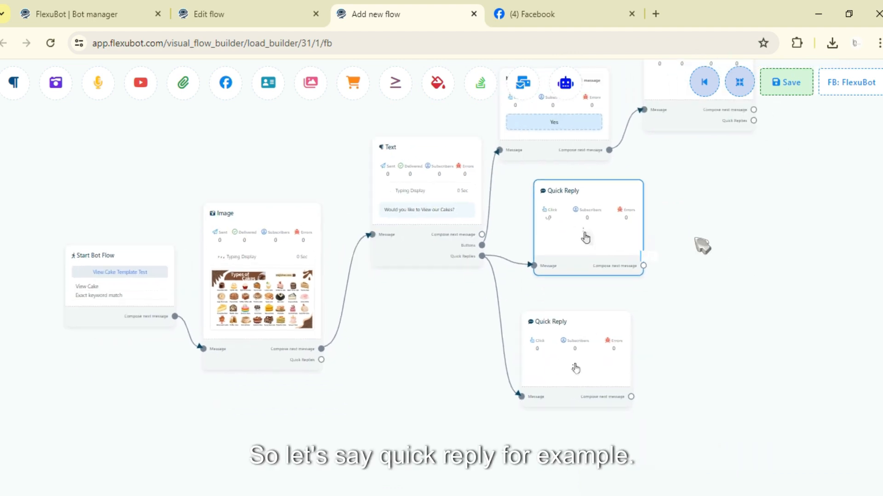
left_click_drag(696, 239, 665, 263)
scroll(663, 302, "up", 2)
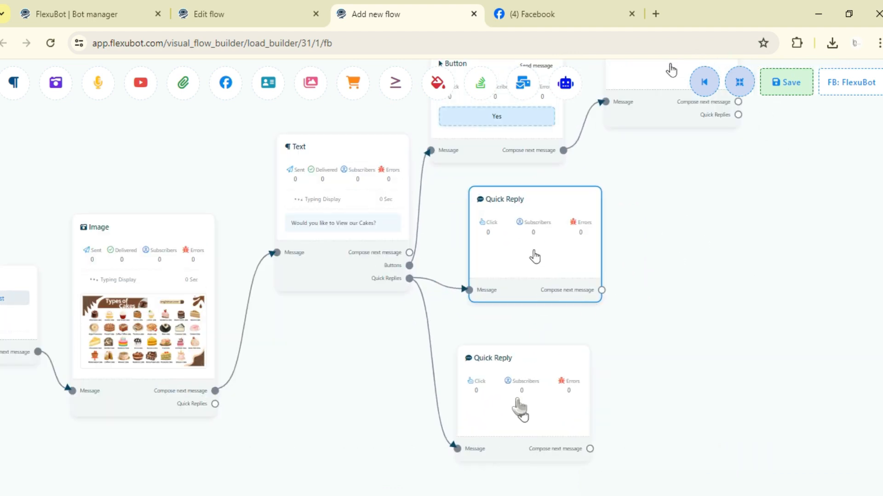
left_click_drag(552, 251, 554, 265)
right_click(548, 353)
left_click(549, 356)
Step: Upload the chocolate cake photo to the new Image block, switch on its typing display and apply the configuration
left_click_drag(721, 193, 680, 326)
double_click(630, 193)
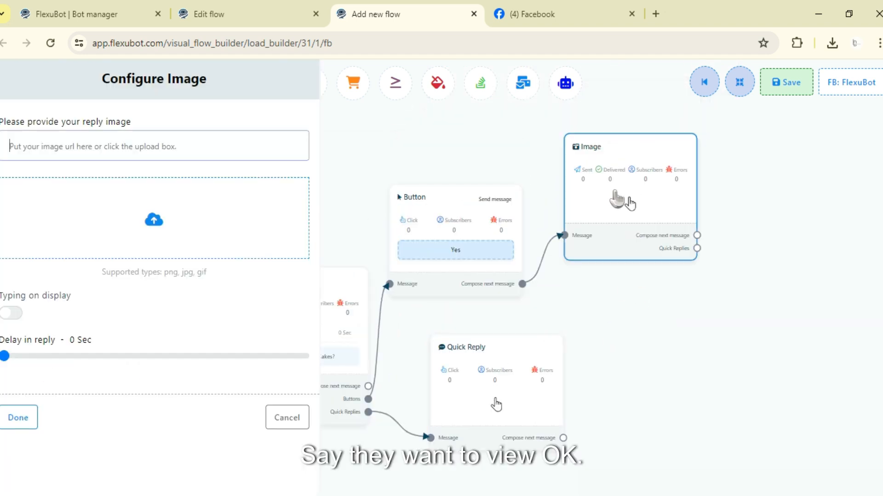
left_click_drag(630, 202, 716, 231)
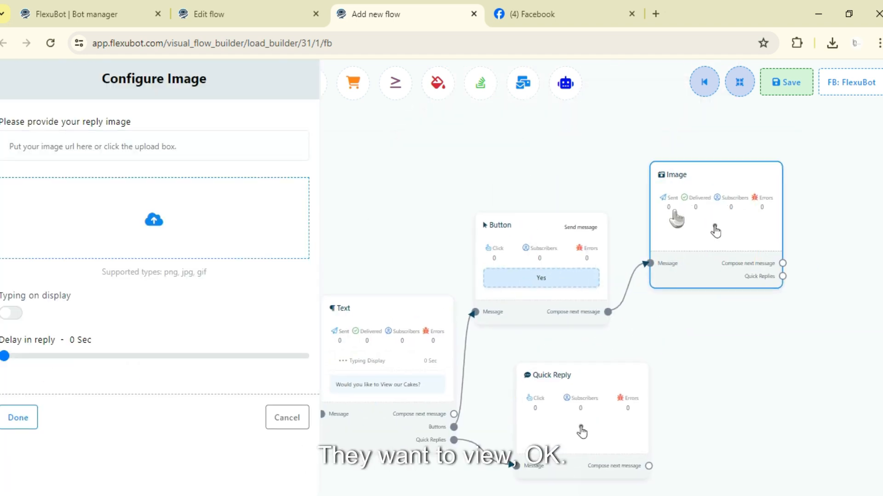
left_click(232, 196)
left_click(193, 124)
left_click(330, 306)
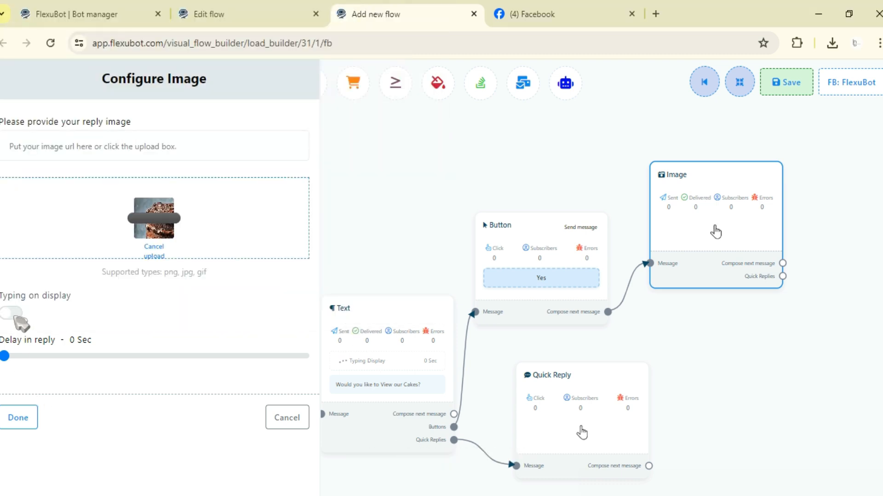
left_click(14, 314)
left_click(19, 417)
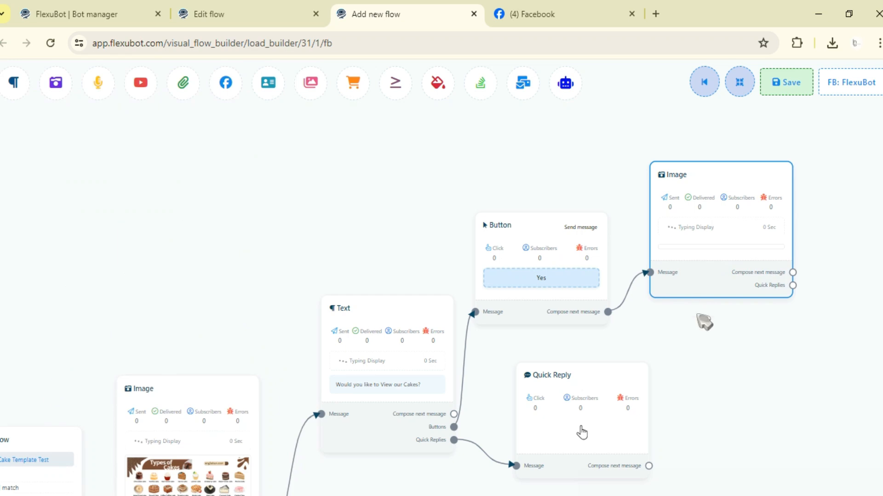
Step: Move the chocolate cake Image block higher on the canvas, above the level of the Yes Button block
left_click_drag(730, 392, 590, 443)
left_click_drag(605, 338, 592, 259)
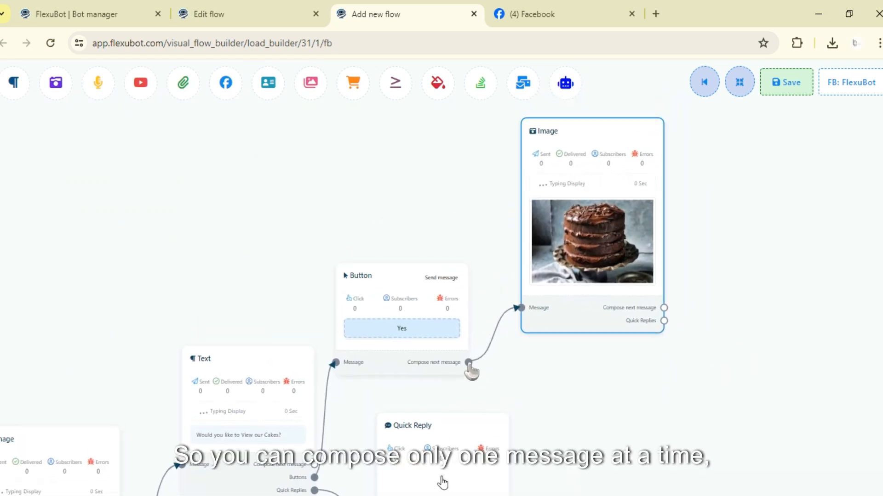
left_click_drag(573, 364, 613, 330)
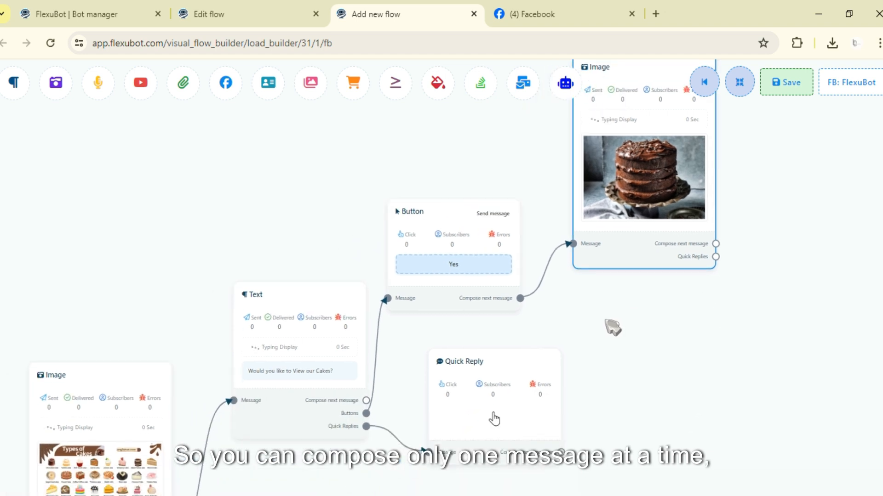
Step: Examine how the Text block branches to the Button, Image and Quick Reply blocks across the whole flow
scroll(613, 329, "down", 2)
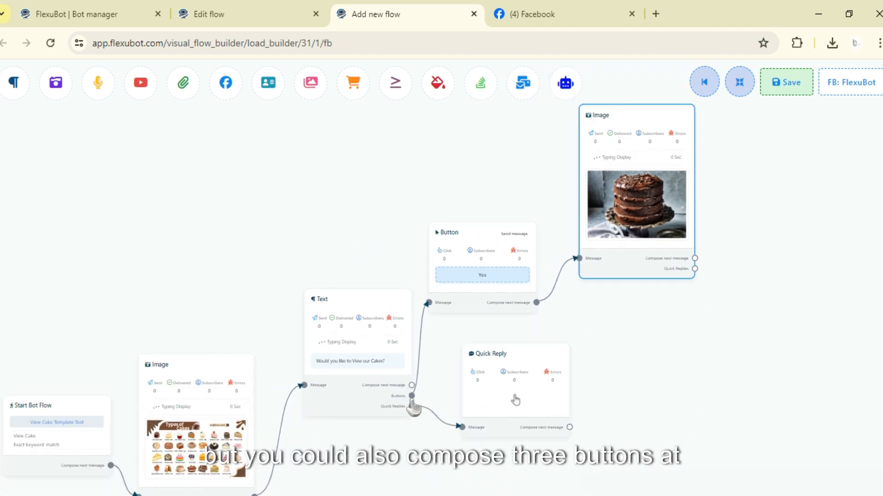
scroll(623, 357, "down", 2)
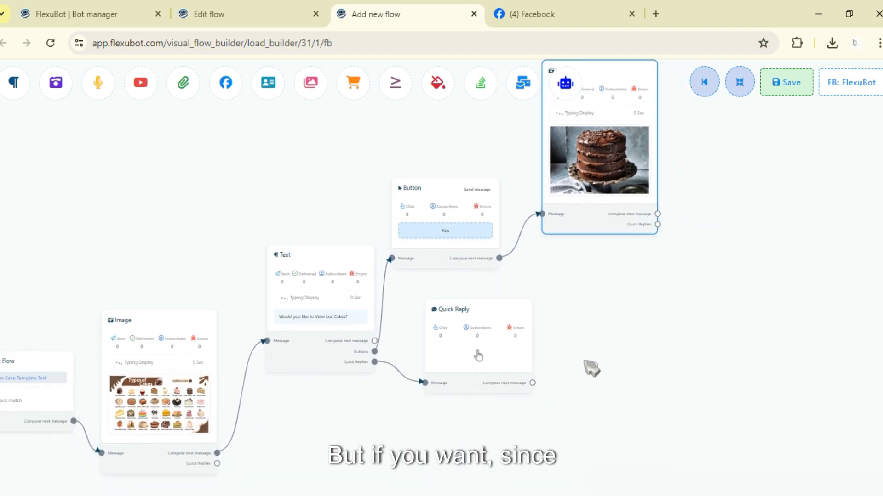
scroll(613, 365, "down", 3)
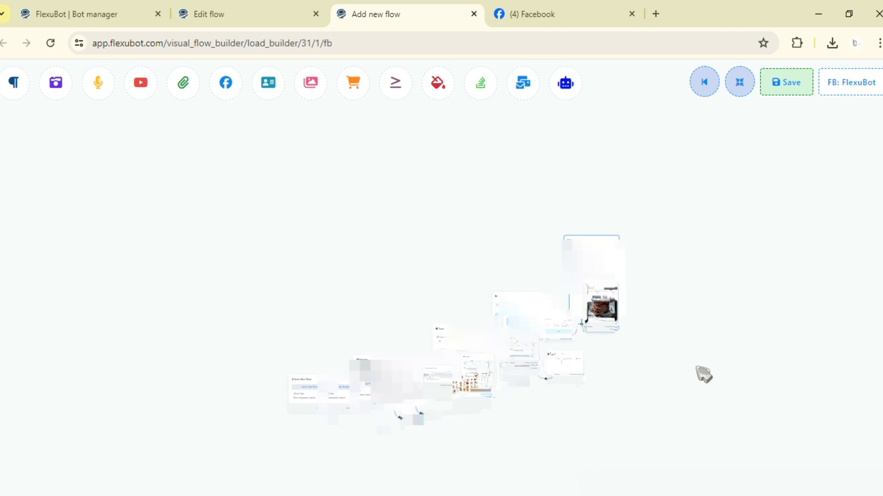
left_click_drag(703, 374, 612, 303)
scroll(612, 313, "up", 2)
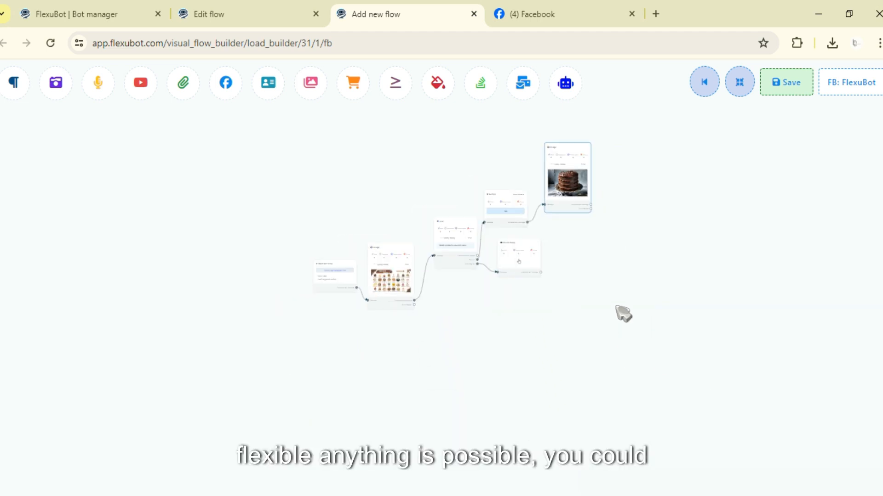
scroll(599, 211, "up", 2)
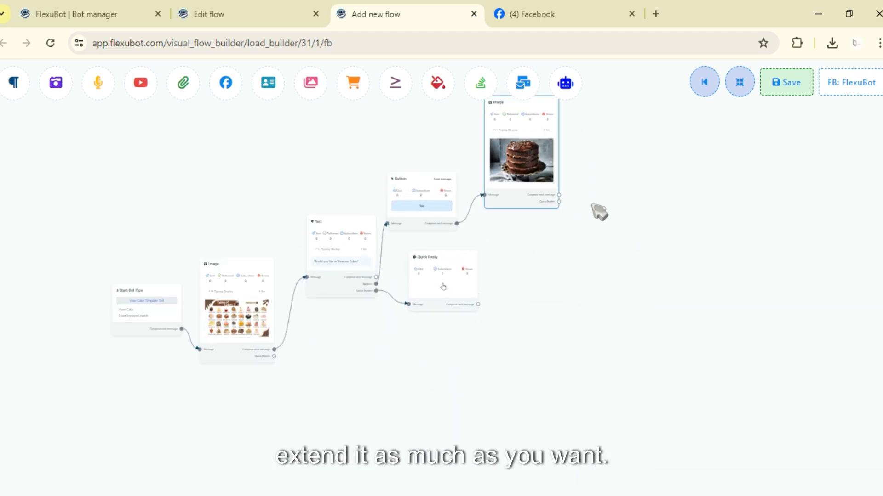
scroll(587, 213, "up", 2)
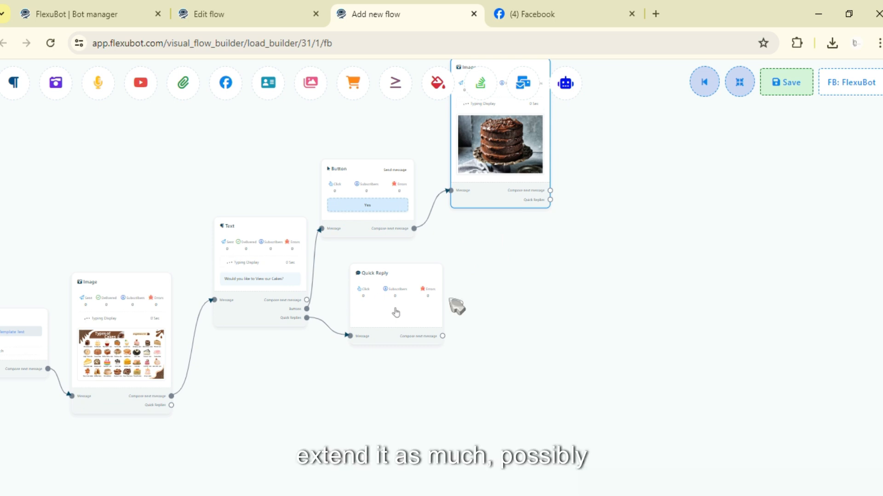
mouse_move(538, 307)
left_mouse_down()
mouse_move(565, 309)
mouse_move(611, 282)
mouse_move(541, 308)
left_mouse_up()
scroll(541, 307, "down", 10)
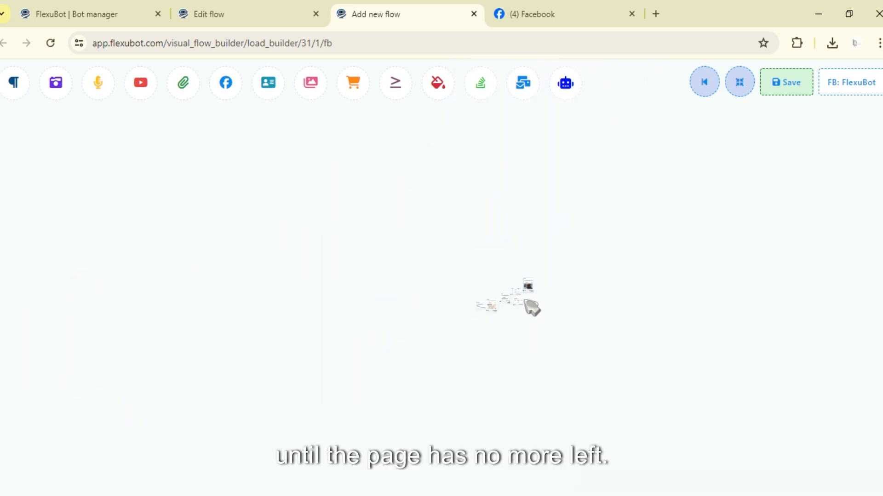
scroll(523, 308, "up", 10)
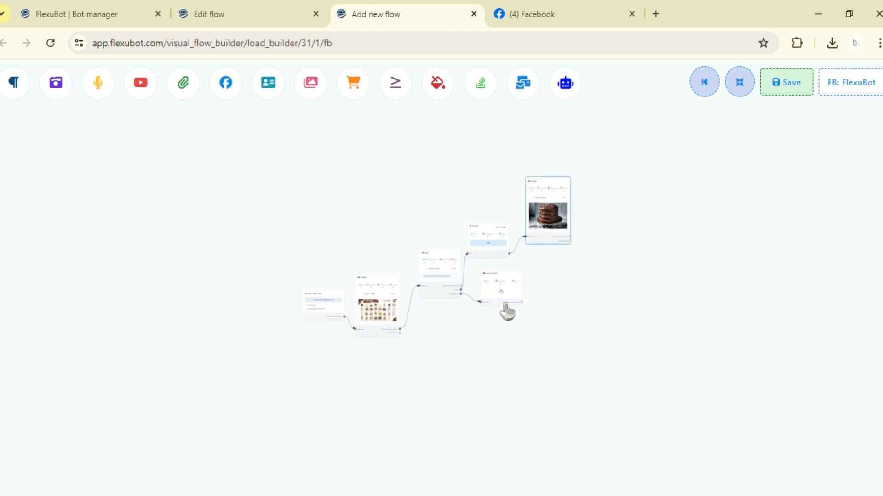
Step: Move the Quick Reply block level with the Text block's Quick Replies output and open its configuration
scroll(498, 282, "up", 3)
left_click_drag(490, 276, 478, 253)
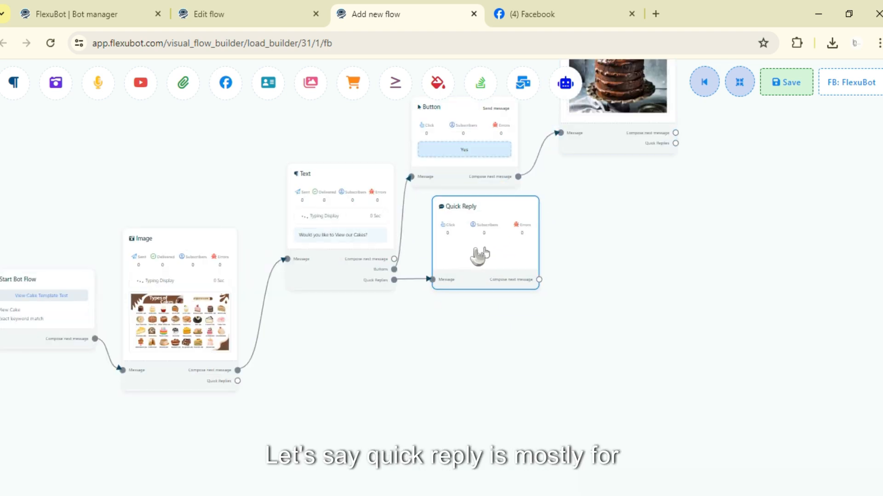
scroll(479, 252, "up", 3)
scroll(479, 272, "up", 1)
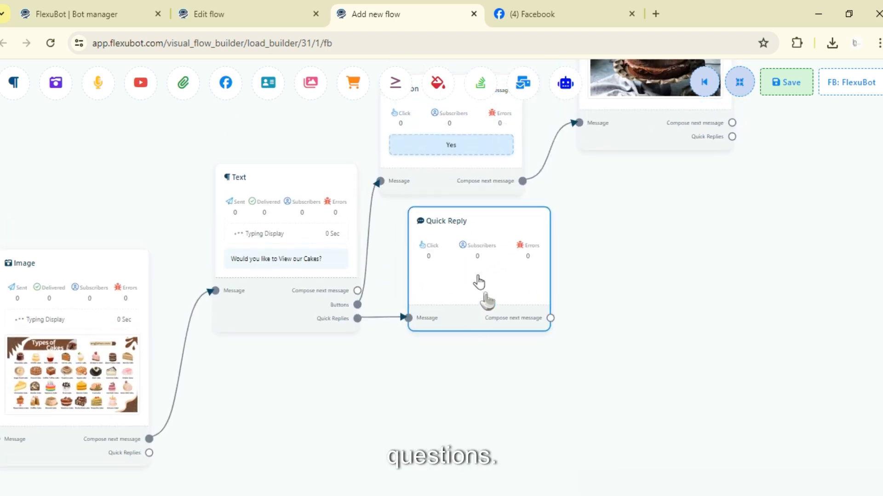
double_click(478, 281)
Step: Set the quick reply type to Send message
left_click(142, 148)
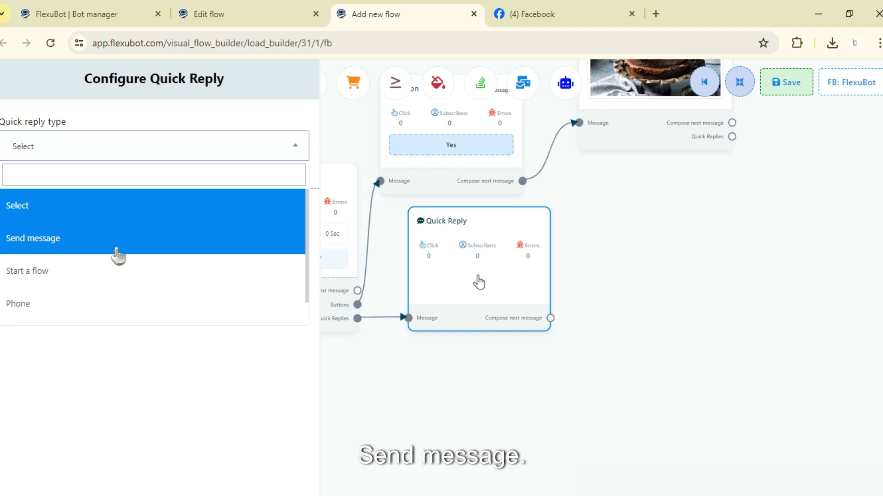
left_click(118, 252)
left_click(94, 204)
Step: Try the Start a flow quick reply type, browse its selectable flows, and return the type to Send message
left_click(137, 156)
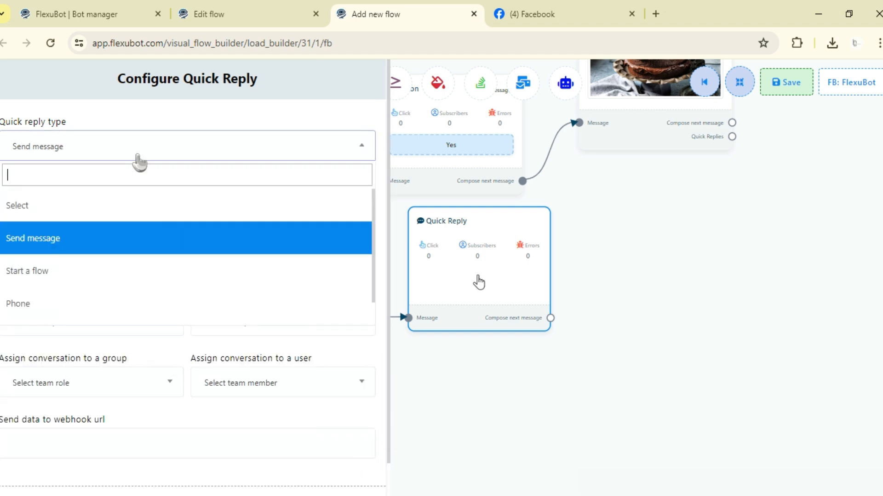
scroll(97, 281, "down", 1)
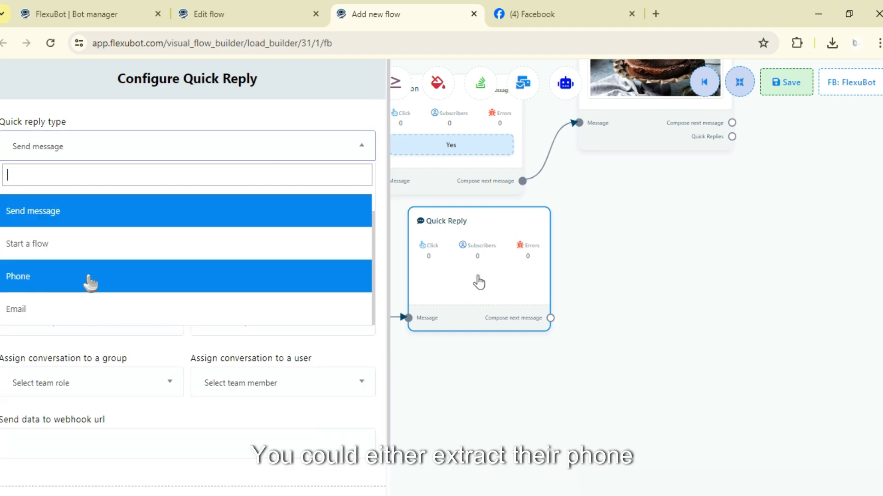
left_click(115, 252)
left_click(109, 260)
scroll(92, 363, "down", 2)
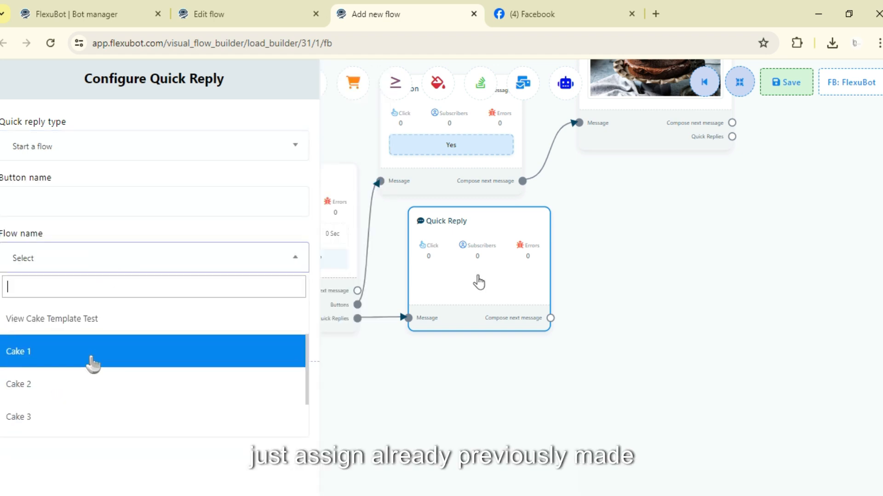
scroll(92, 364, "down", 2)
scroll(92, 361, "up", 4)
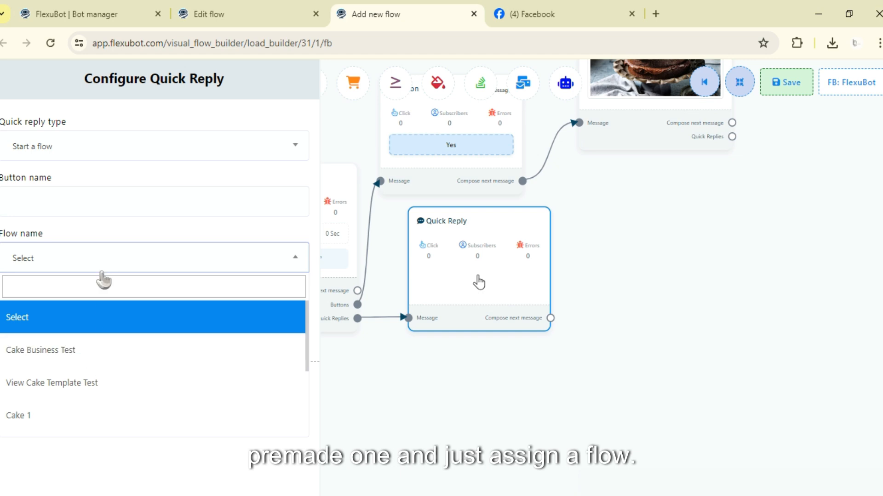
left_click(104, 203)
left_click(141, 151)
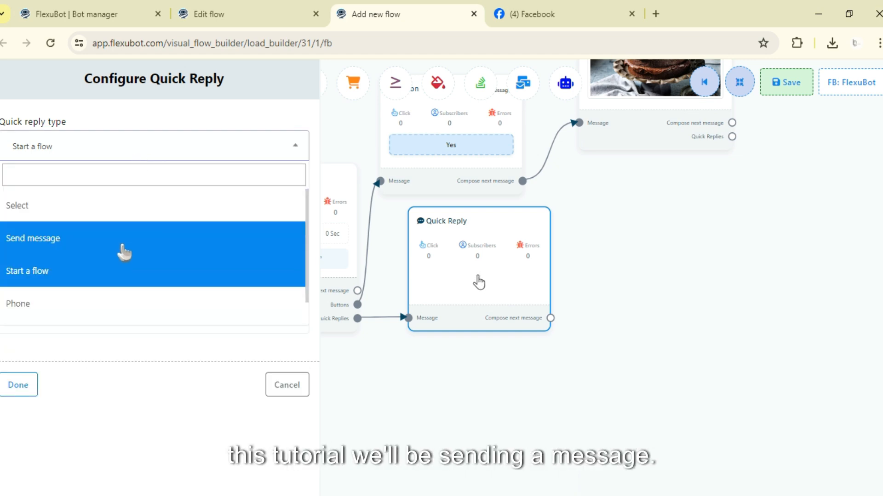
left_click(124, 253)
Step: Name the quick reply button "View Cake 1" and finish its configuration
scroll(60, 289, "down", 1)
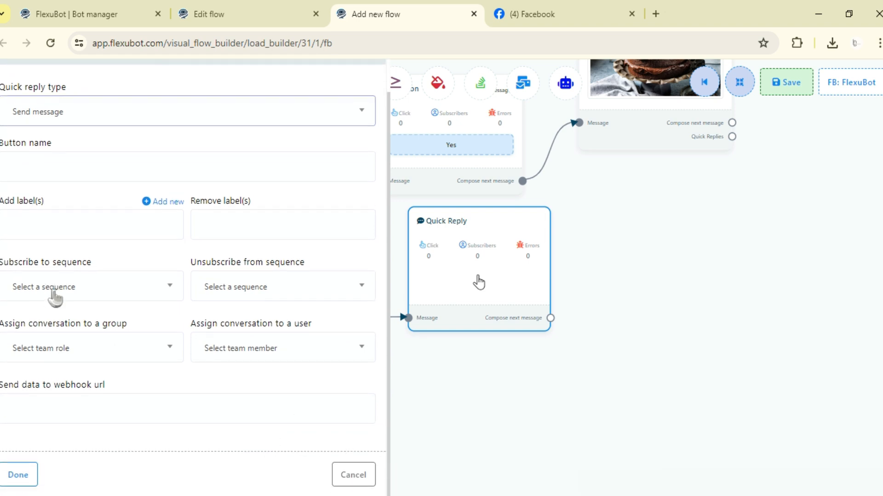
scroll(59, 295, "up", 1)
left_click(142, 206)
type("V")
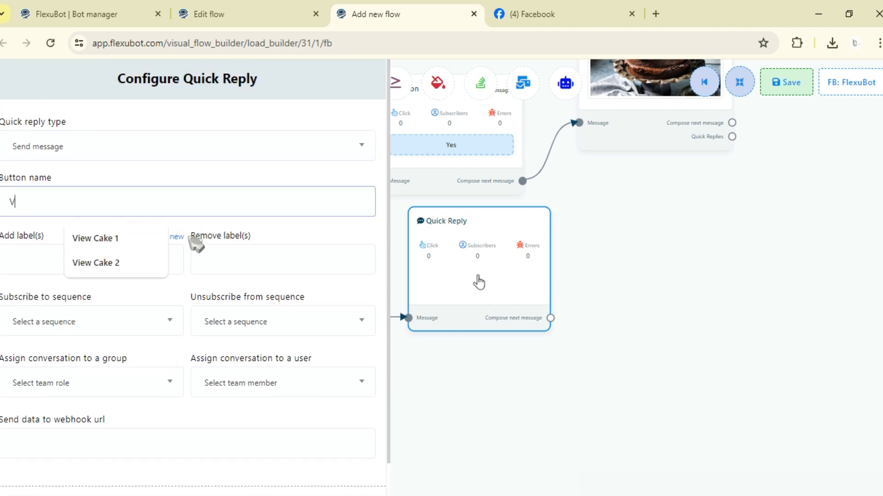
type("iew Cake 1")
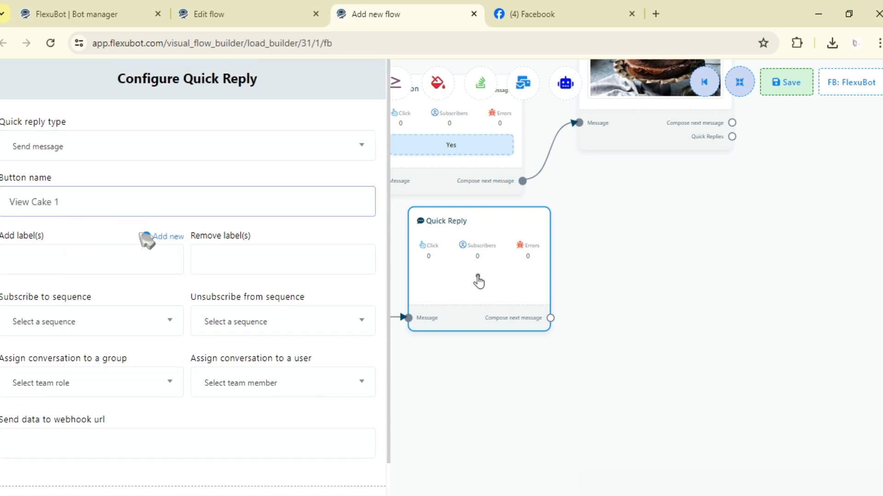
scroll(147, 240, "down", 1)
left_click(18, 475)
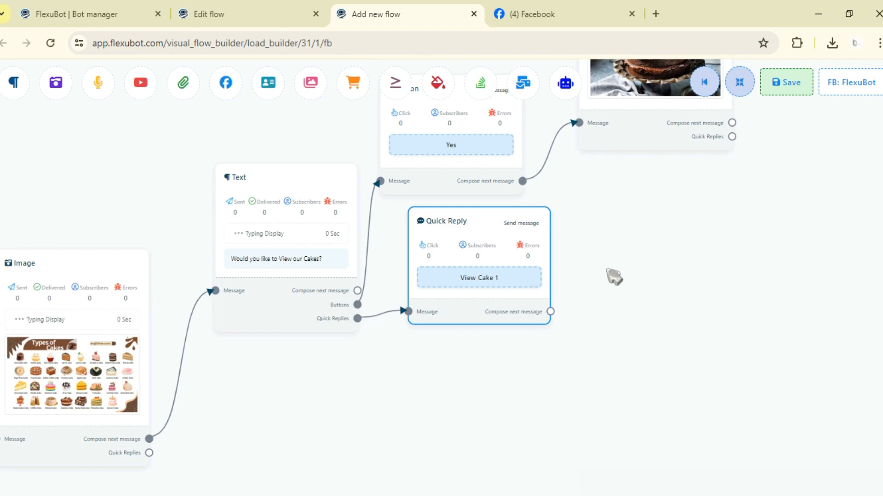
Step: Move the Quick Reply block farther away from the Text block, below the Yes Button block
left_click_drag(607, 270, 545, 329)
left_click_drag(421, 304, 513, 334)
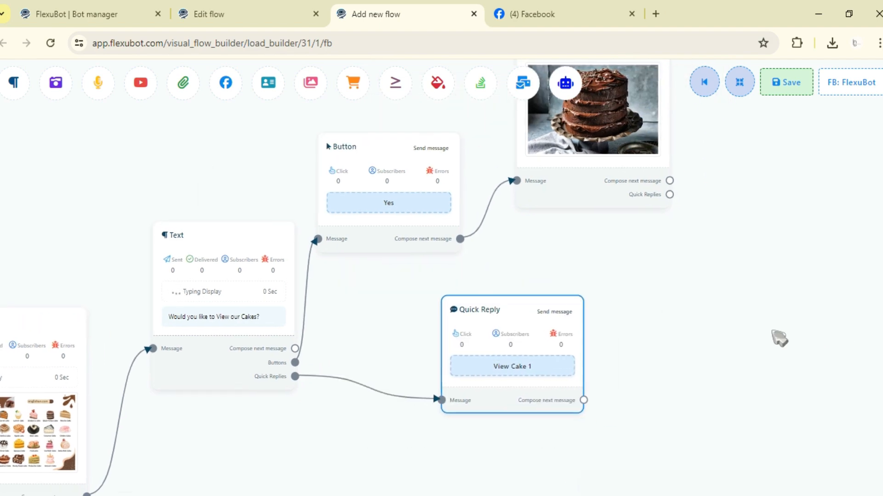
scroll(779, 338, "down", 3)
left_click_drag(498, 387, 574, 359)
left_click_drag(696, 420, 645, 326)
scroll(643, 324, "up", 2)
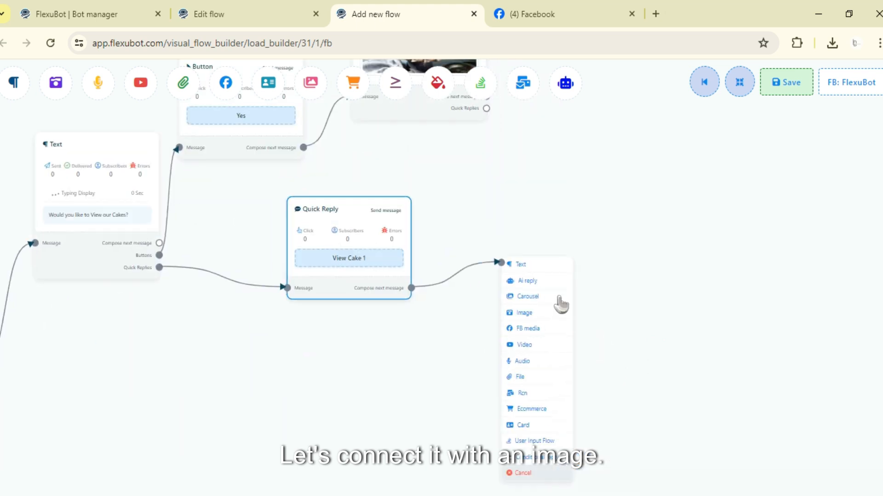
left_click_drag(540, 267, 556, 266)
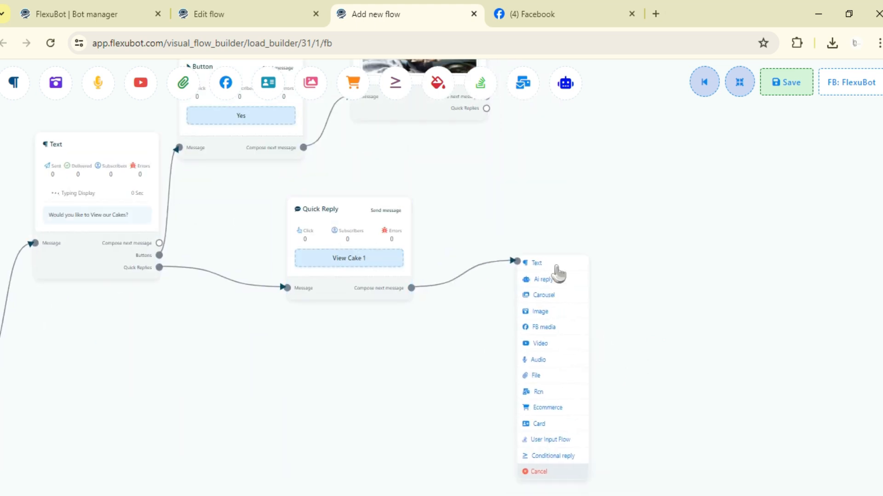
left_click(544, 295)
right_click(580, 262)
left_click(593, 270)
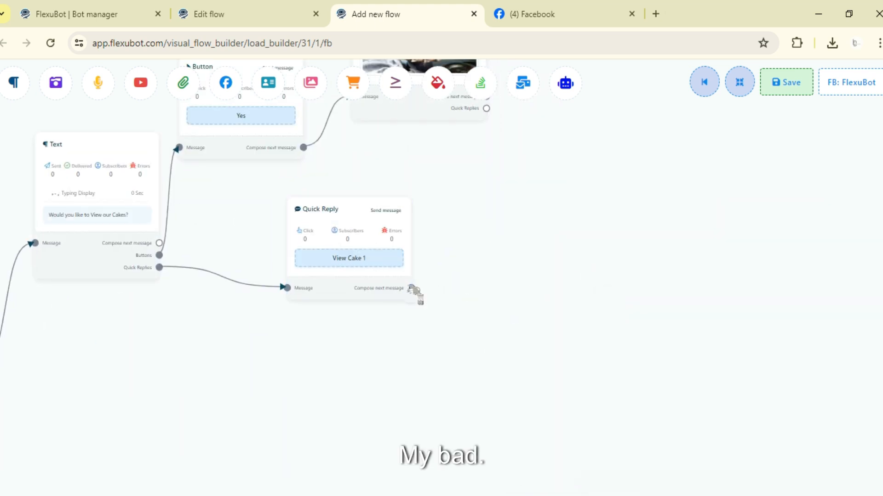
Step: Connect a new Image block as the next message of the View Cake 1 quick reply and open its configuration
left_click_drag(461, 214, 478, 261)
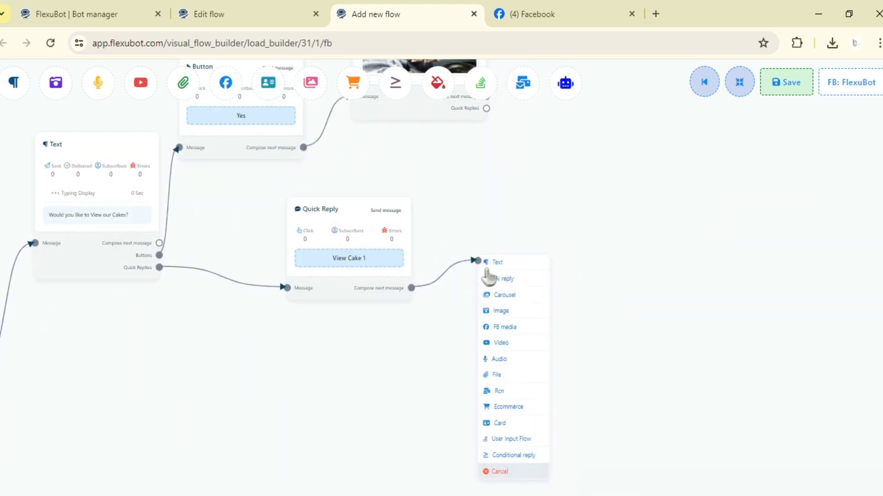
left_click(504, 310)
left_click_drag(562, 371, 504, 285)
left_click(506, 286)
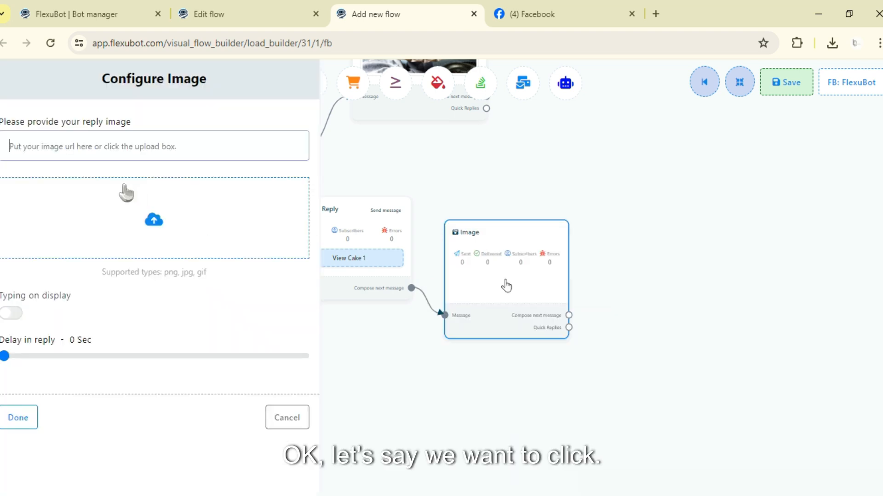
Step: Upload the Cake 1 picture as the reply image, turn on typing display, and finish the Image block's configuration
left_click(136, 201)
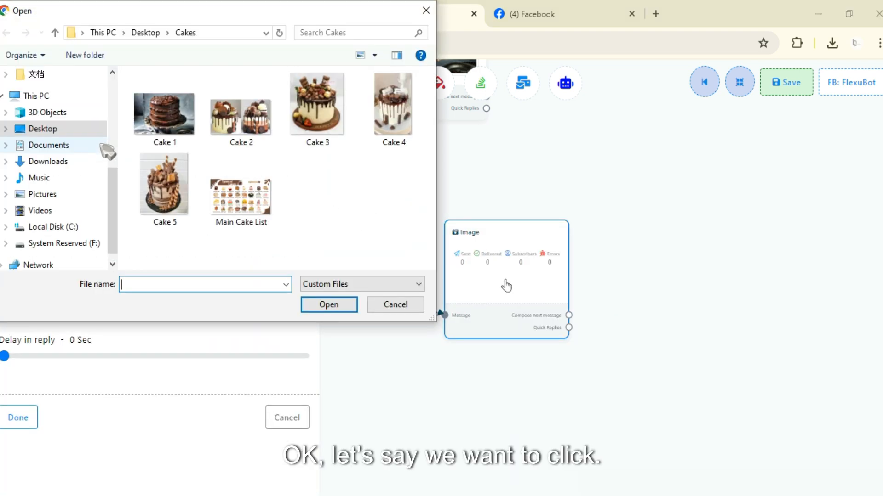
left_click(163, 114)
left_click(321, 305)
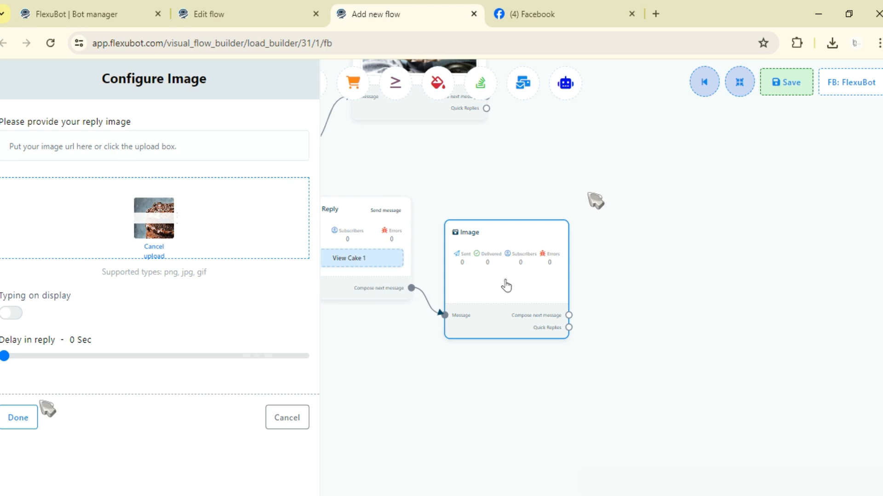
left_click(11, 313)
left_click(20, 416)
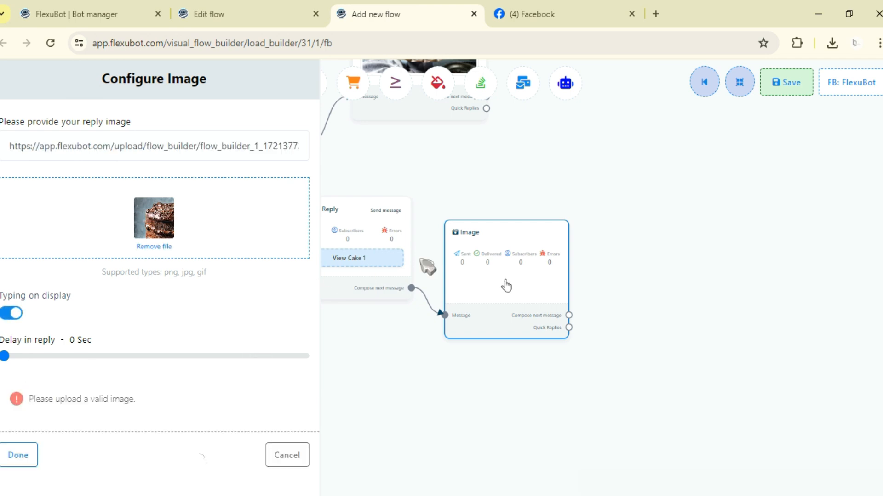
left_click(24, 462)
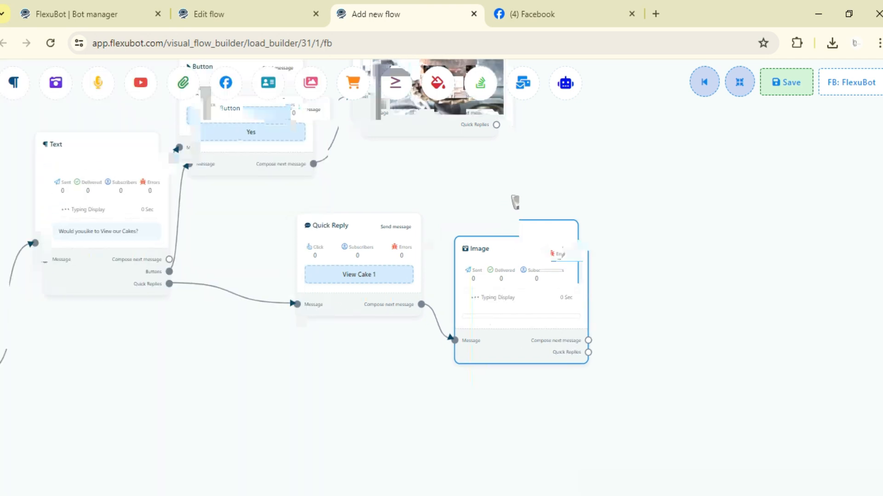
Step: Raise the new Image block beside the Quick Reply block and save the flow
left_click_drag(569, 350, 517, 285)
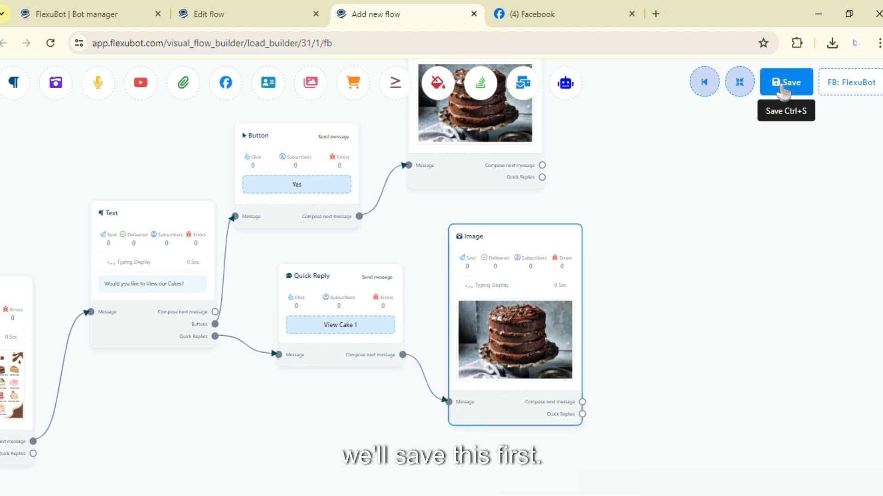
left_click(783, 90)
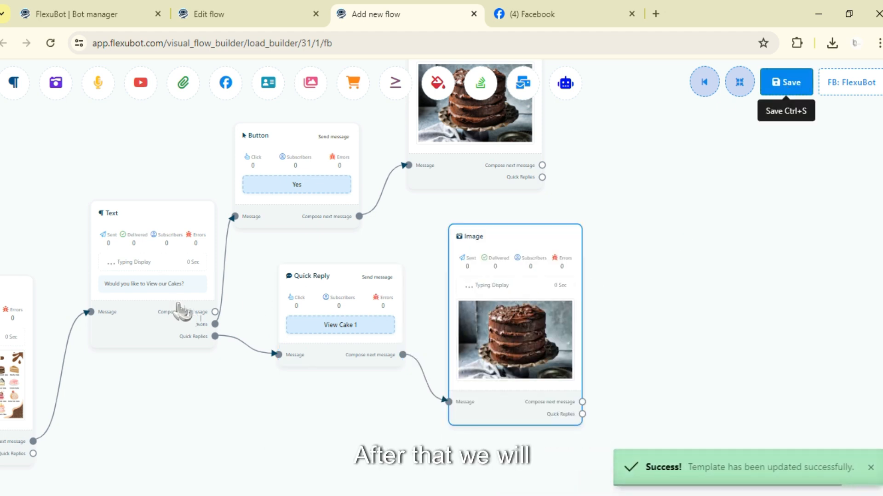
scroll(672, 256, "down", 4)
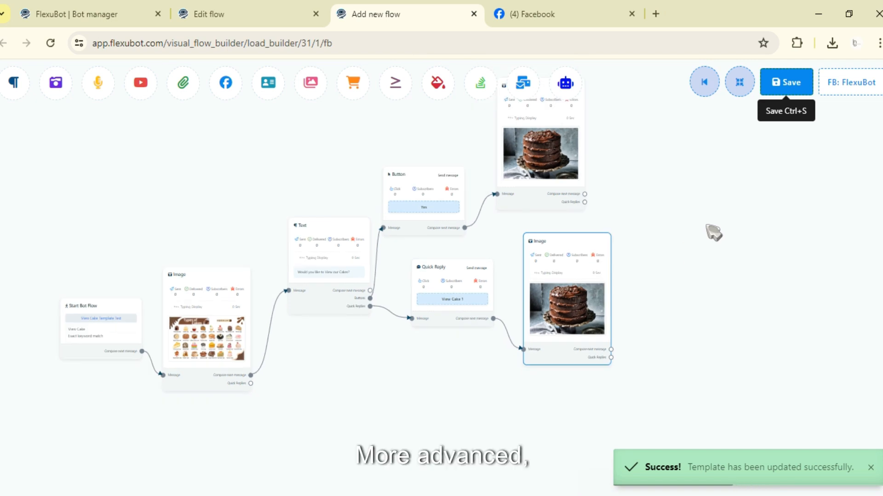
Step: Switch to the FlexuBot chat on Facebook, send "View Cake" and answer the bot's question with Yes
left_click(563, 10)
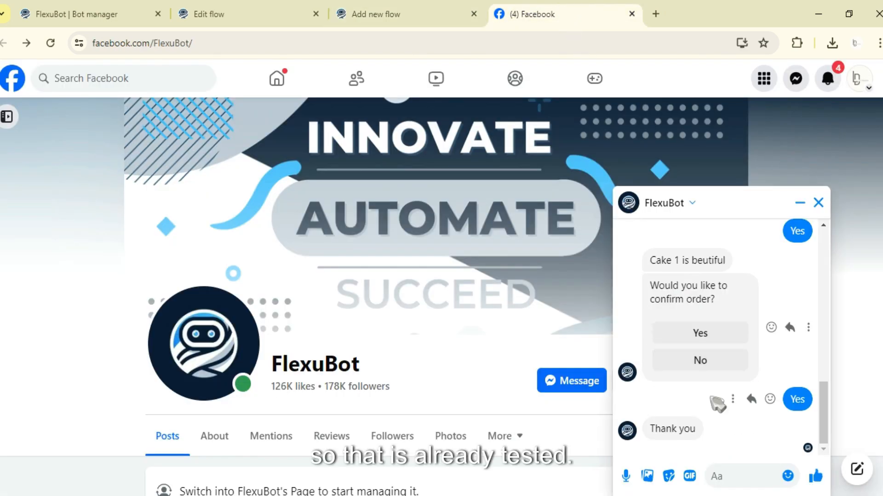
type("View Cake")
key("Return")
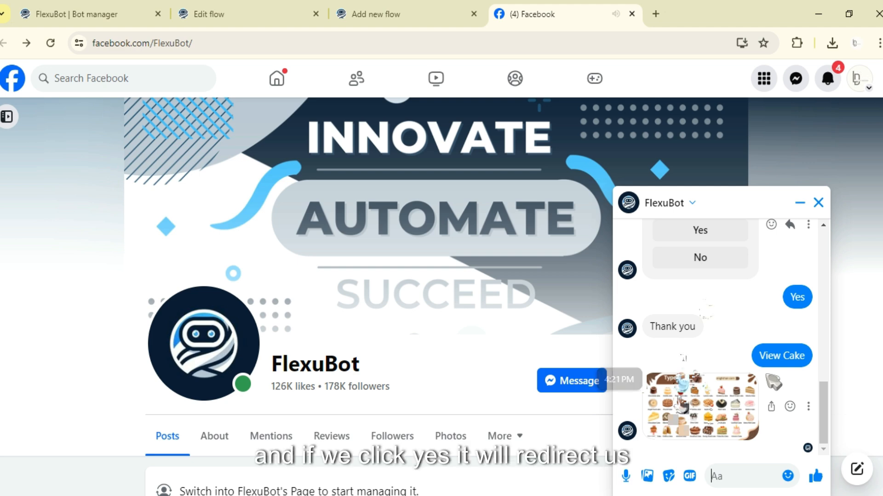
left_click(698, 396)
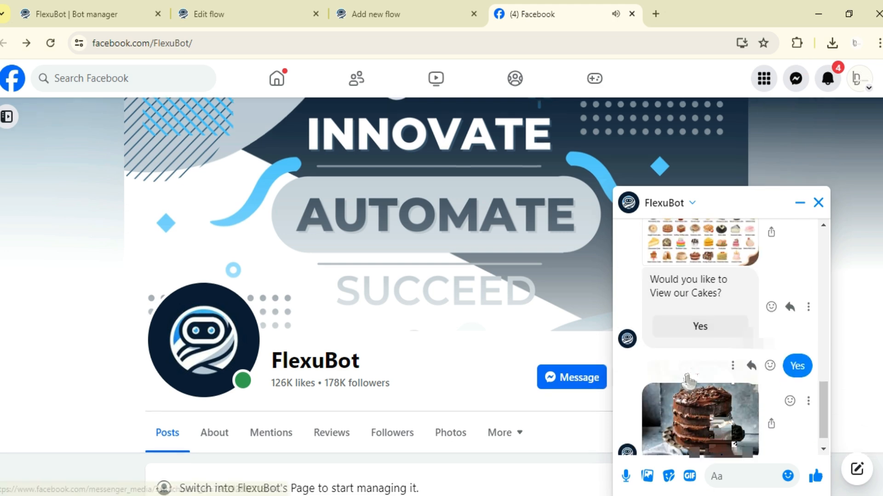
Step: Send "View cake" to the bot again and choose the View Cake 1 quick reply
scroll(719, 298, "down", 5)
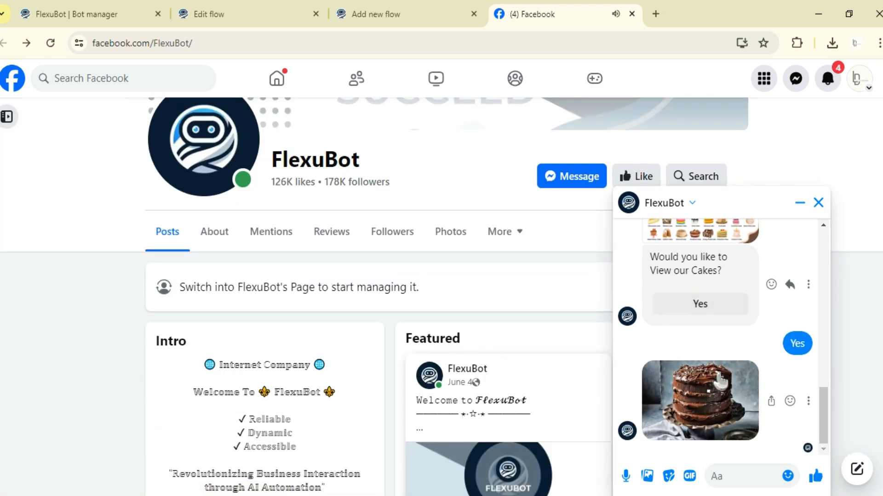
scroll(779, 291, "up", 5)
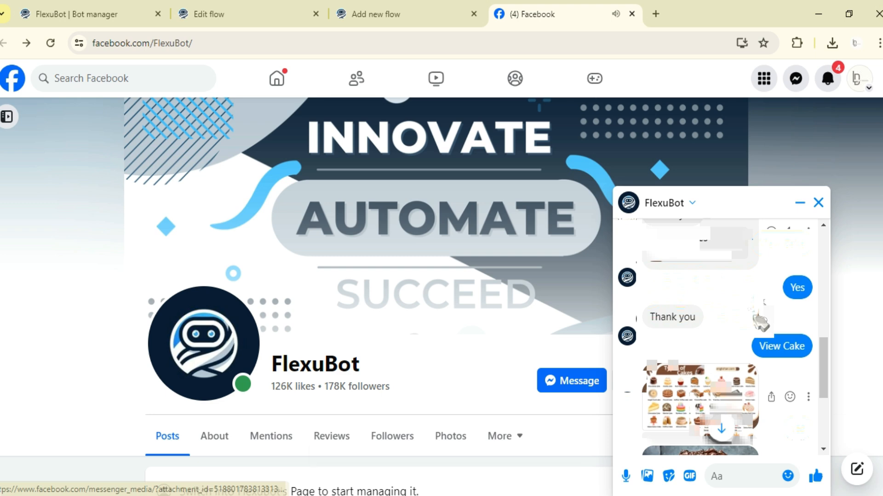
scroll(602, 266, "down", 1)
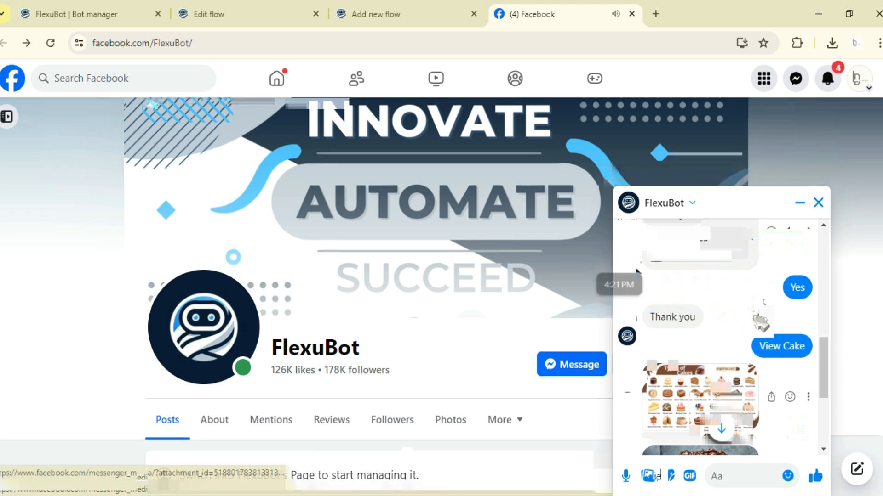
scroll(761, 322, "down", 4)
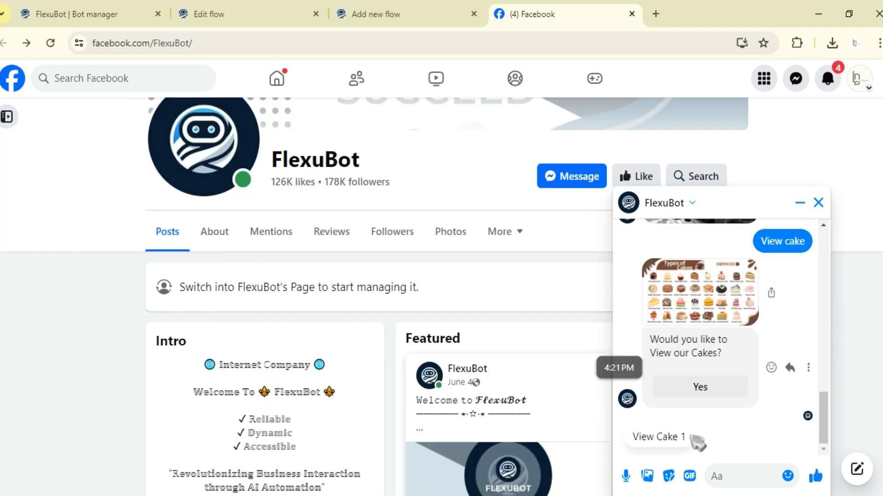
left_click(660, 439)
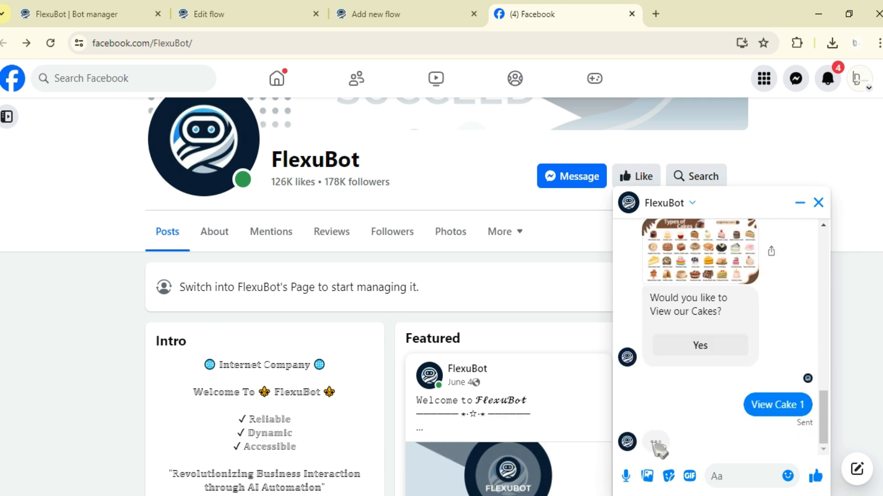
Step: Compare the bot's replies to the Yes button and the View Cake 1 quick reply in the chat history
scroll(671, 382, "up", 8)
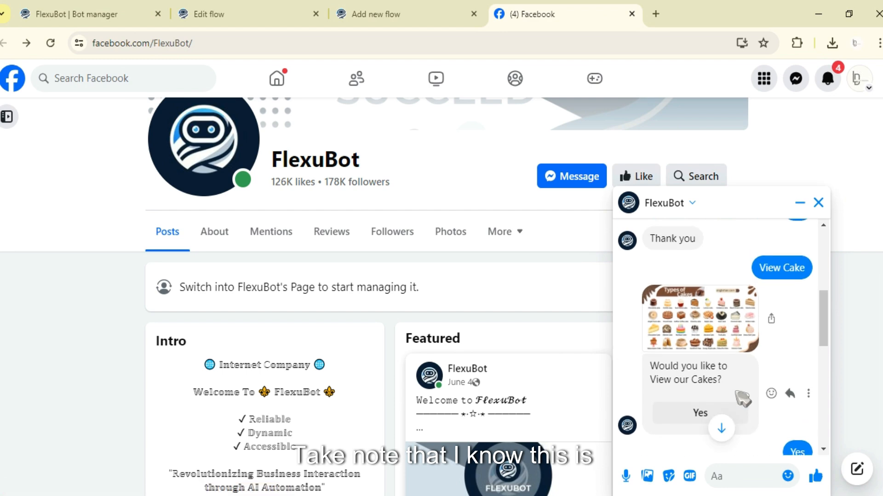
scroll(741, 398, "down", 6)
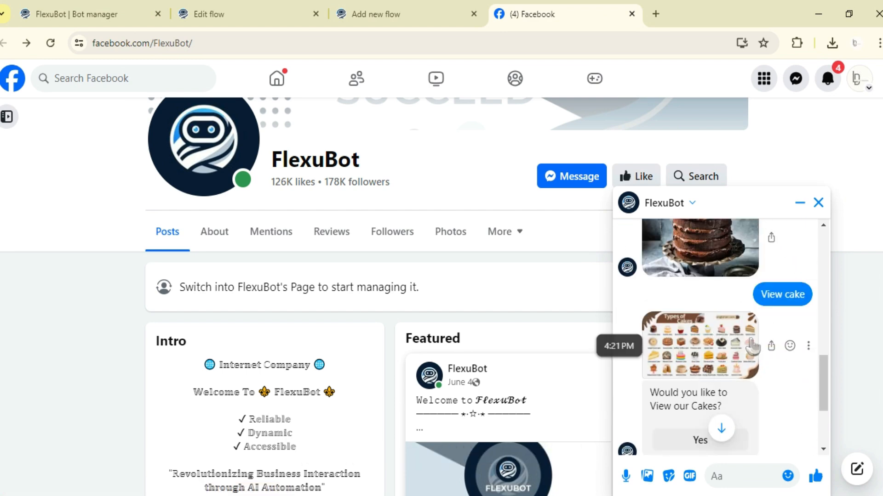
scroll(752, 345, "down", 10)
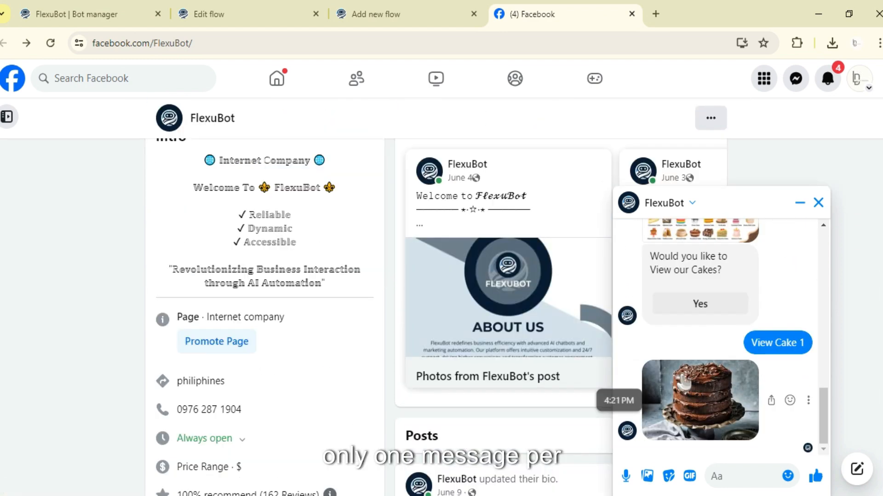
scroll(684, 381, "up", 2)
scroll(593, 367, "up", 4)
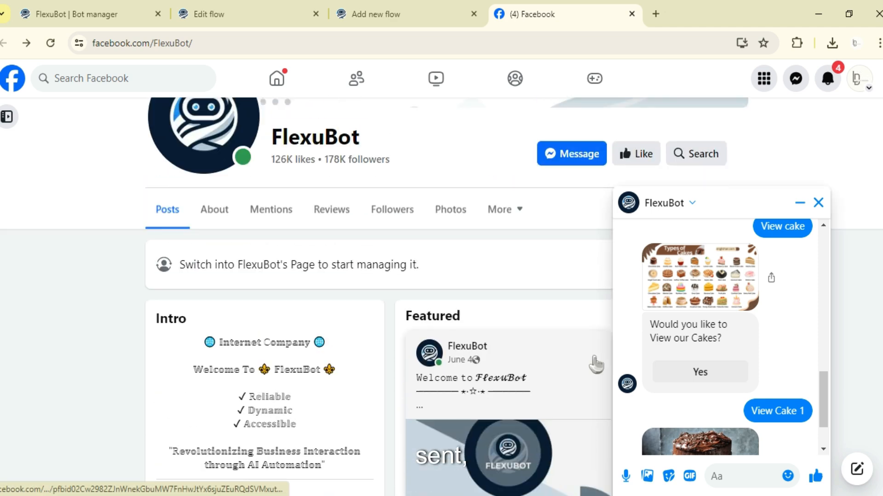
scroll(715, 375, "up", 4)
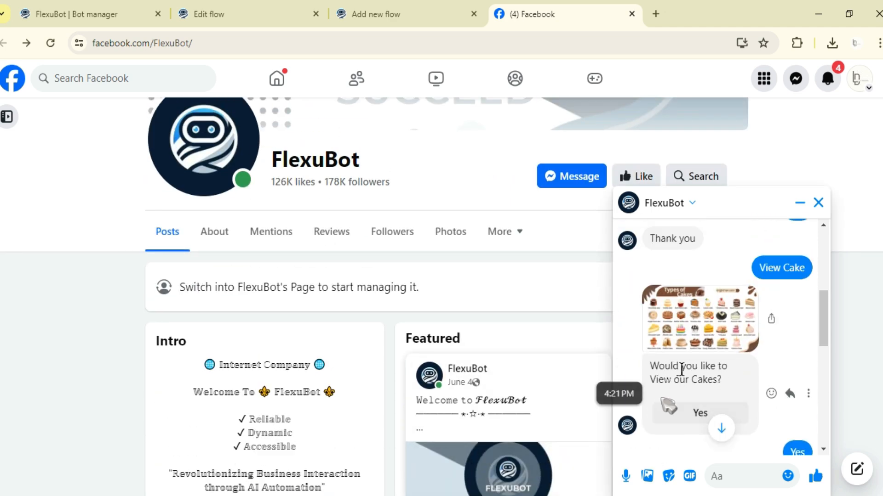
Step: Return from the chat to the flow and delete the Quick Reply block, both chocolate cake Image blocks and the Yes Button block
scroll(681, 368, "down", 4)
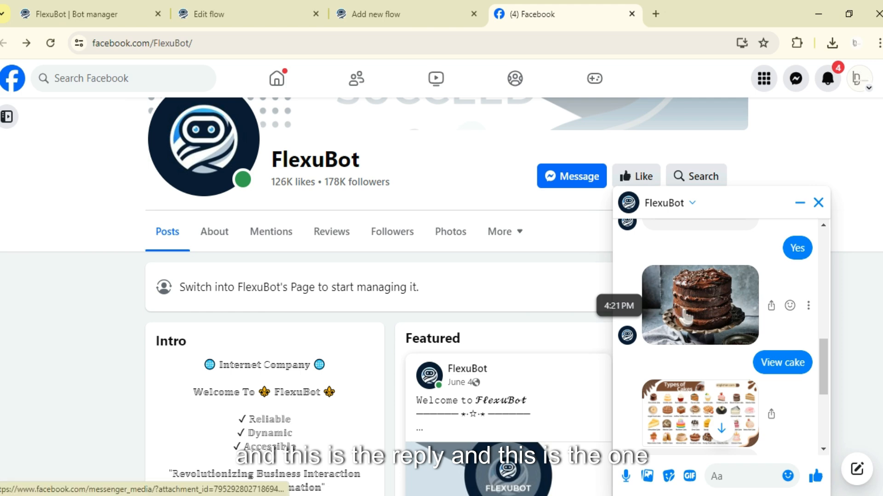
scroll(685, 317, "down", 5)
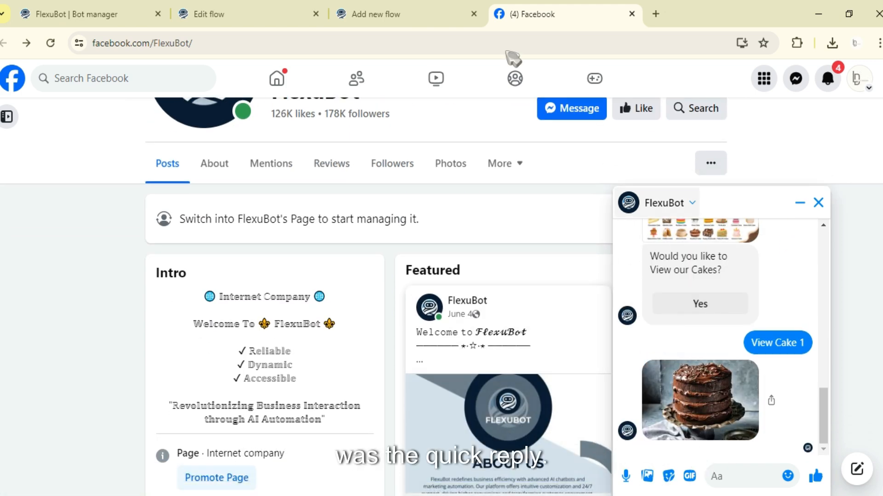
left_click(455, 14)
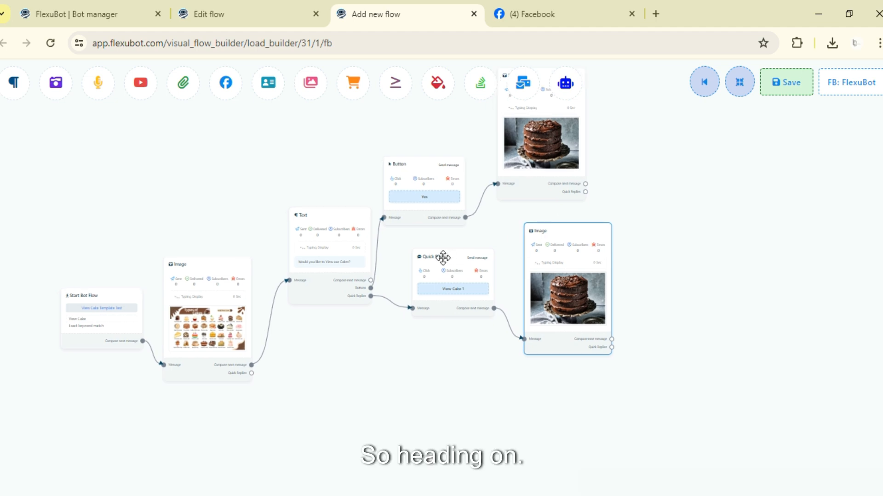
right_click(443, 258)
left_click(453, 267)
right_click(546, 259)
left_click(554, 267)
right_click(530, 131)
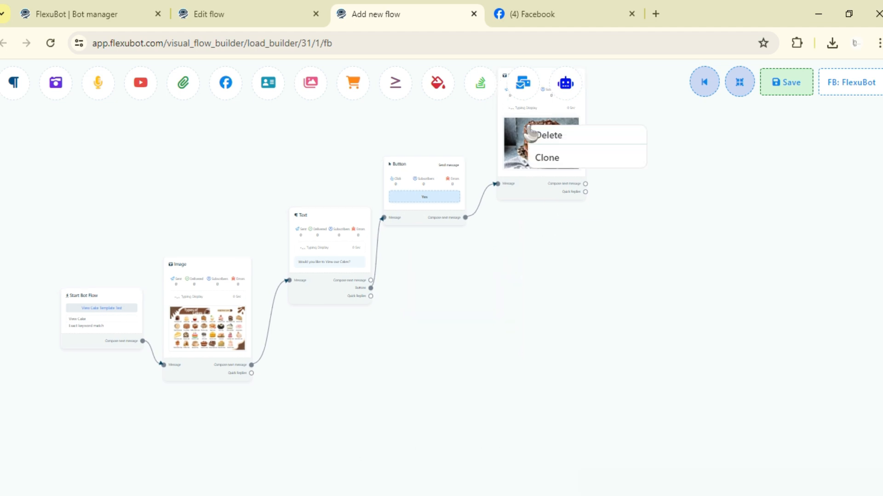
left_click(547, 136)
right_click(432, 166)
left_click(440, 175)
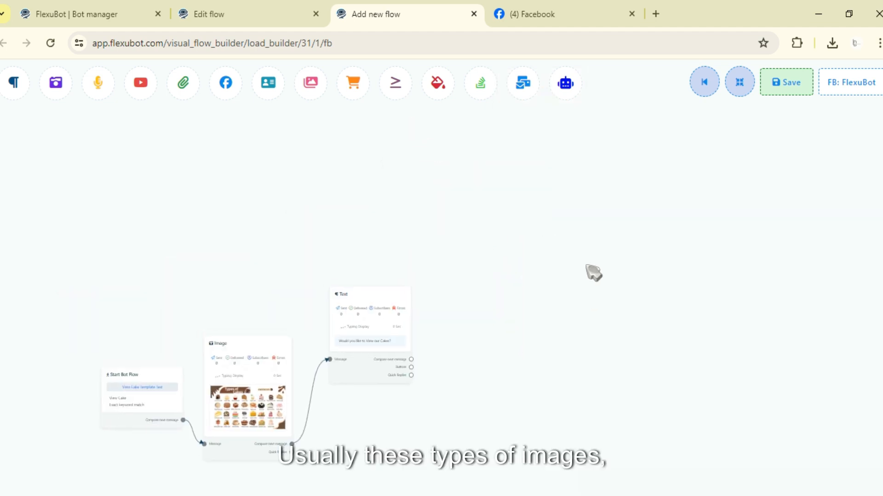
Step: Delete the Text block containing the question "Would you like to View our Cakes?" from the flow
left_click_drag(586, 266, 625, 191)
left_click_drag(554, 205, 381, 239)
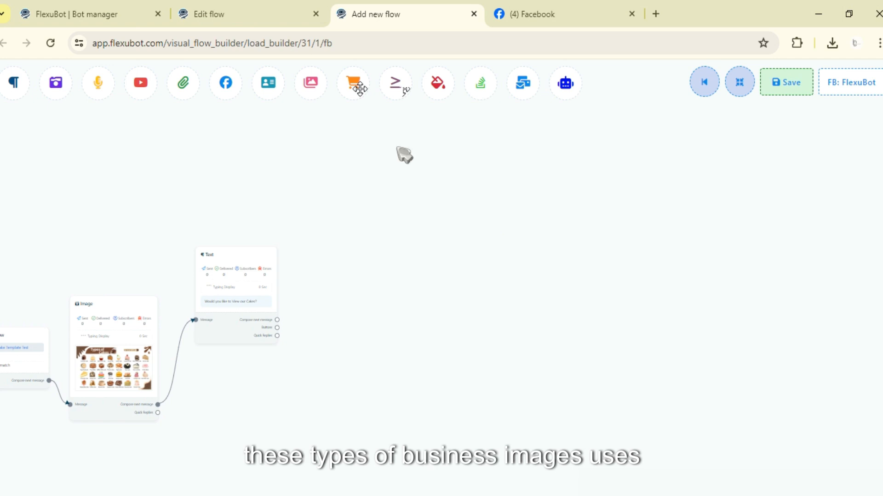
left_click_drag(315, 86, 397, 237)
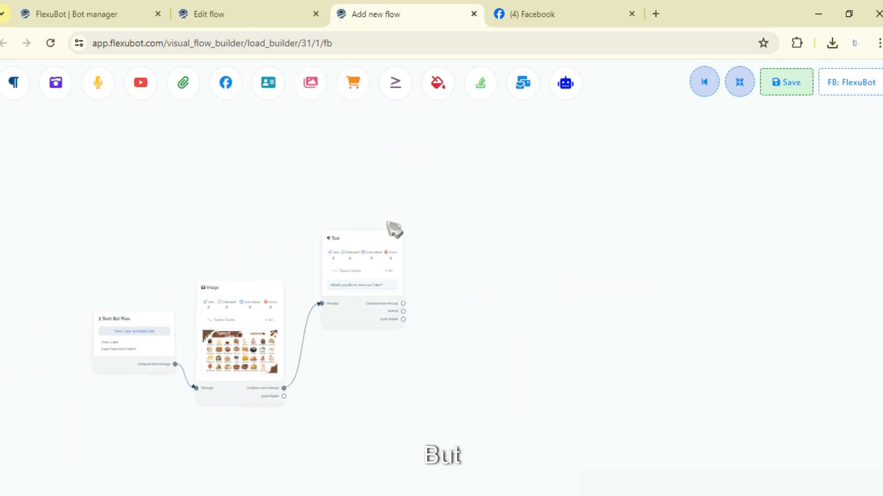
left_click_drag(304, 201, 431, 172)
right_click(506, 244)
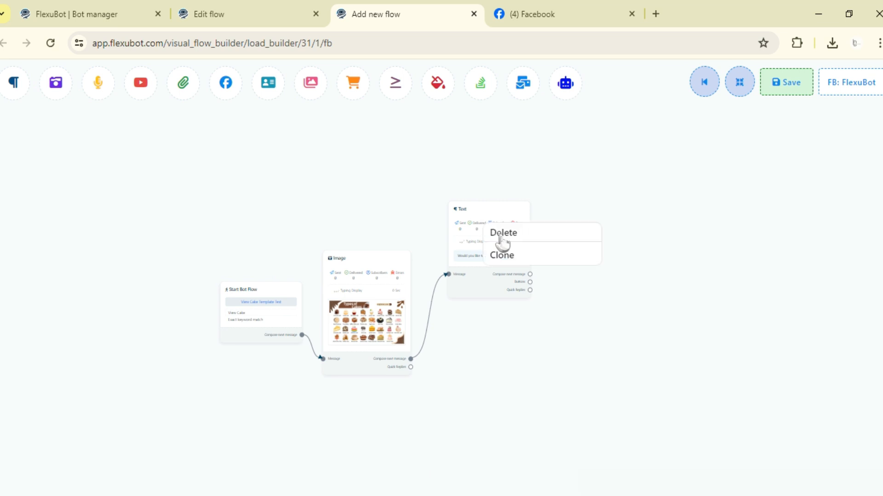
left_click(501, 232)
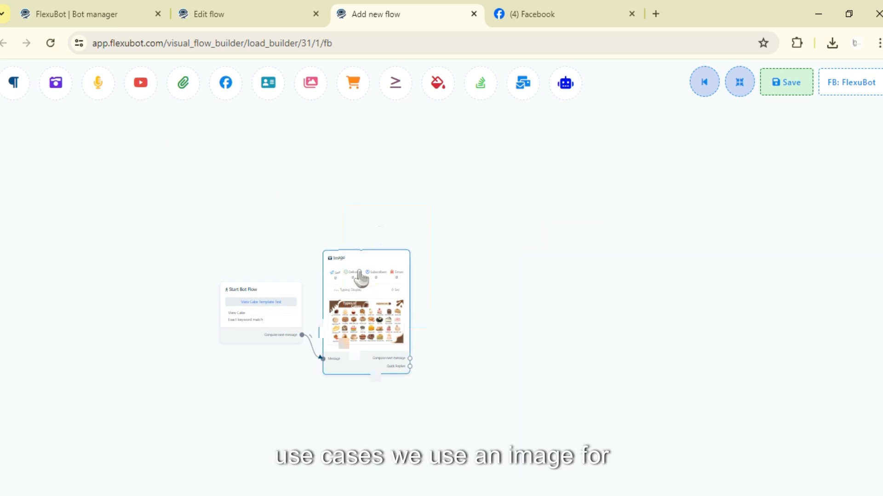
Step: Raise the Types of Cakes Image block slightly beside the Start Bot Flow block
left_click_drag(361, 276, 380, 257)
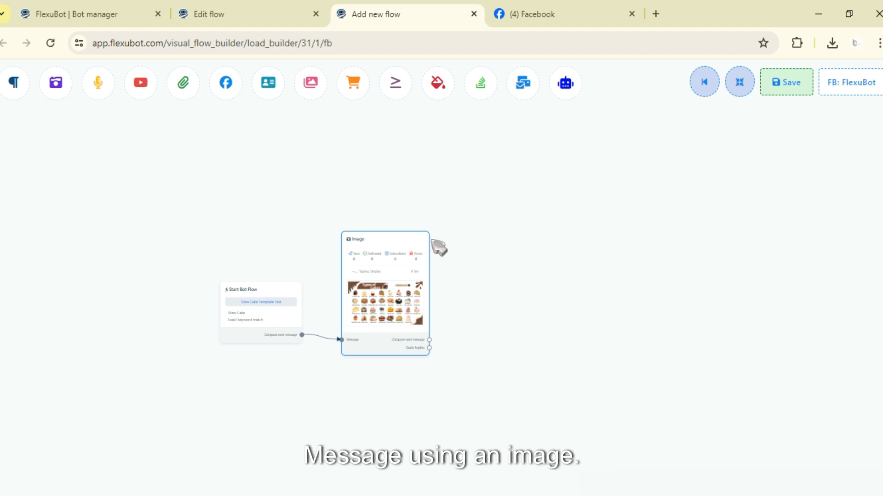
mouse_move(398, 257)
left_mouse_down()
mouse_move(426, 226)
mouse_move(385, 252)
mouse_move(397, 257)
left_mouse_up()
left_click_drag(455, 268, 507, 247)
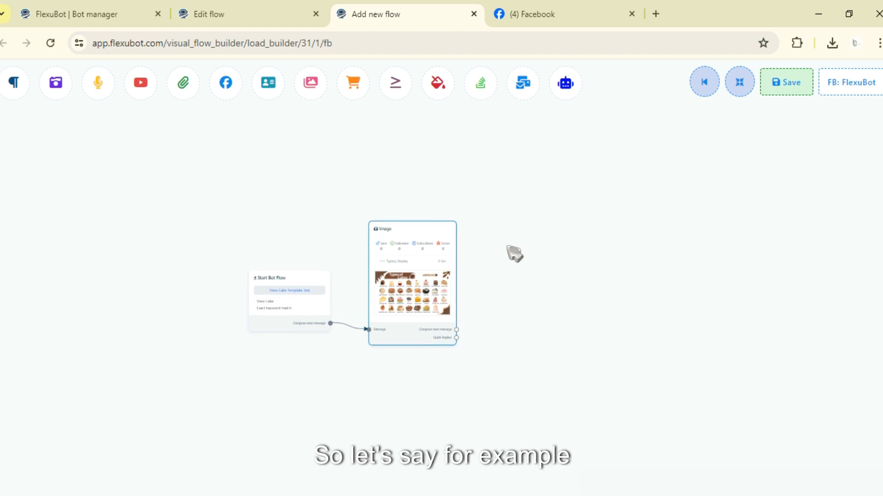
left_click_drag(347, 284, 383, 270)
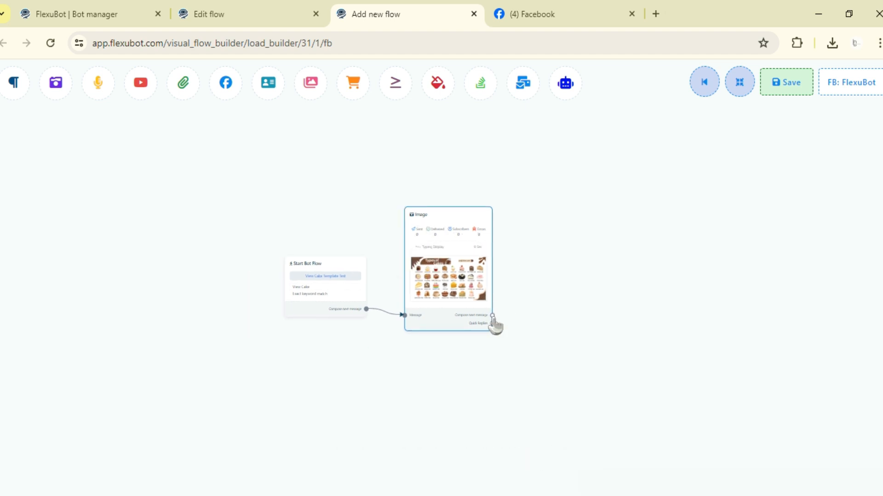
Step: Add a Text block as the next message after the Types of Cakes Image block and place it beside that block
left_click_drag(492, 316, 622, 302)
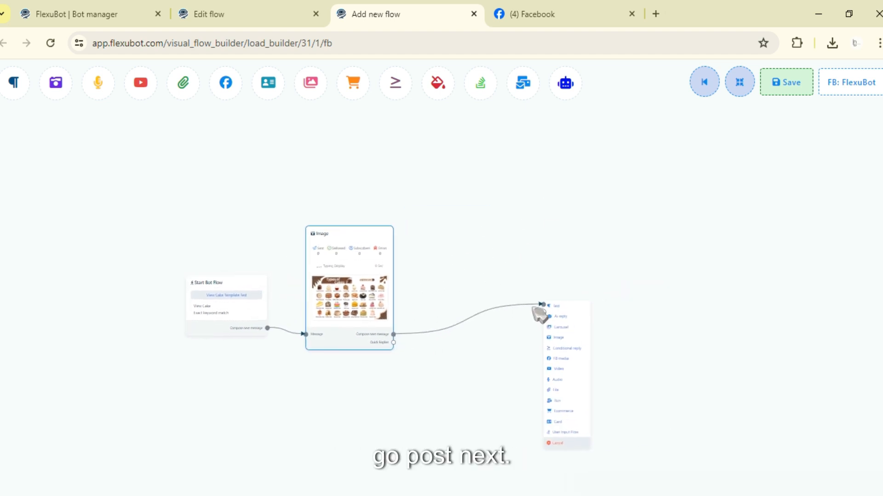
left_click(538, 307)
left_click_drag(595, 330, 503, 262)
scroll(575, 285, "up", 3)
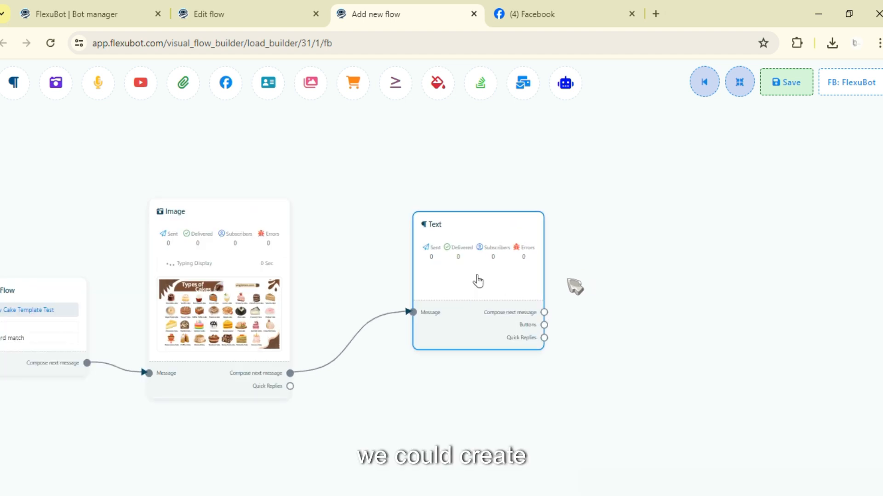
Step: Extend the chain after the Text block with an Image block followed by another Text block, lining both up beside it
left_click_drag(575, 286, 462, 296)
left_click_drag(432, 321, 516, 252)
left_click(558, 301)
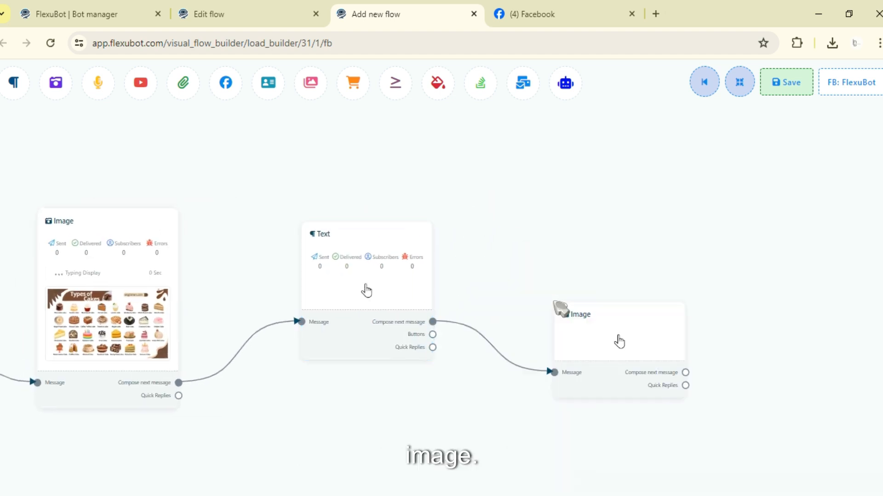
left_click_drag(609, 369, 533, 258)
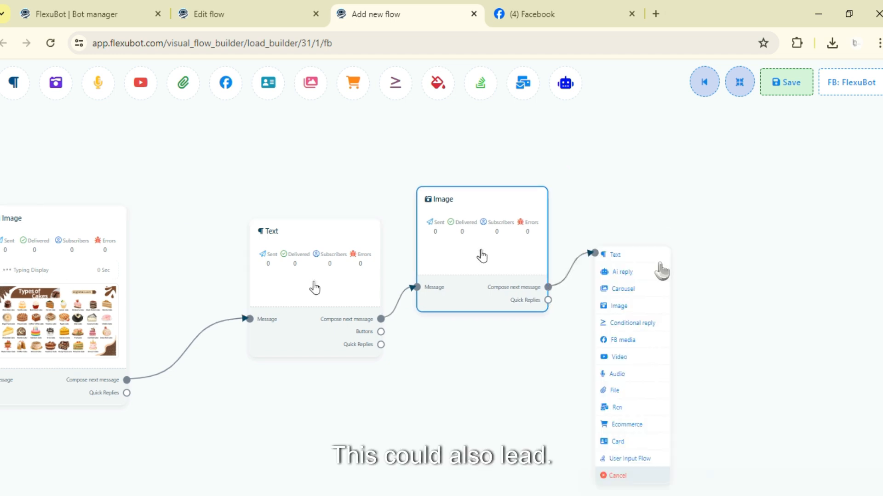
left_click(612, 252)
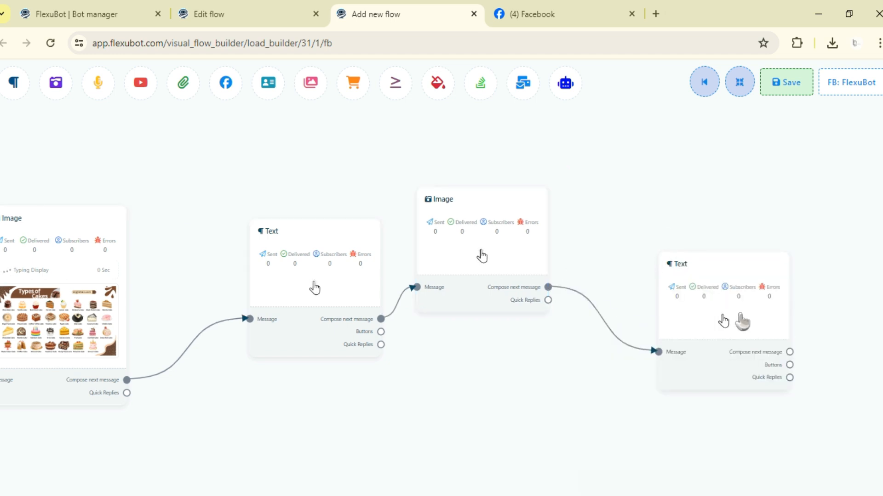
left_click_drag(728, 316, 677, 236)
Step: Add an Image block as the next message after the second Text block and raise it beside that block
left_click_drag(731, 281, 776, 265)
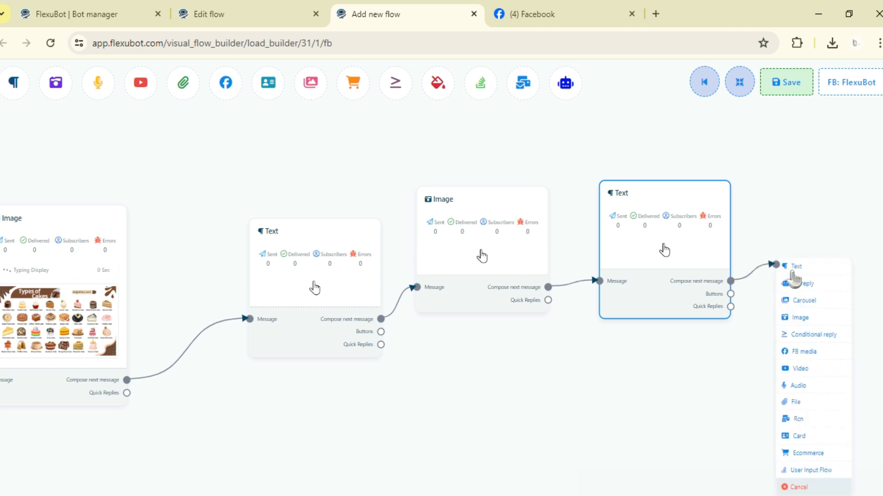
left_click(805, 320)
scroll(608, 393, "down", 5)
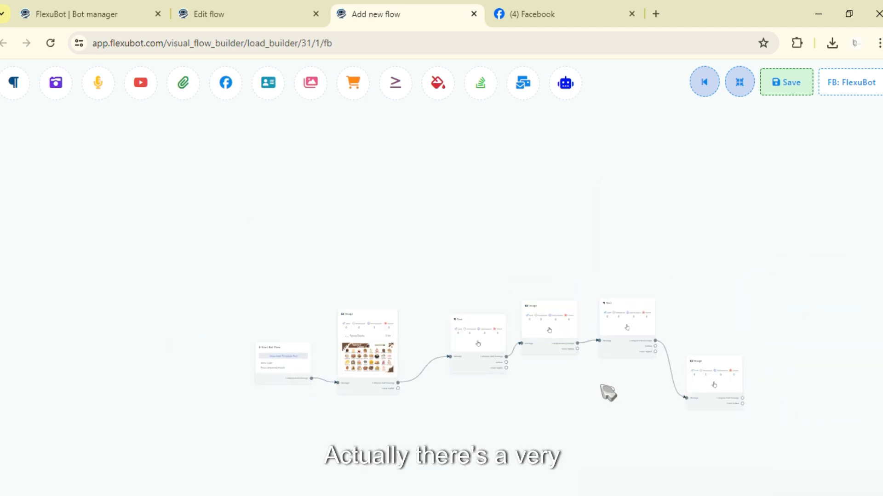
left_click_drag(579, 388, 606, 301)
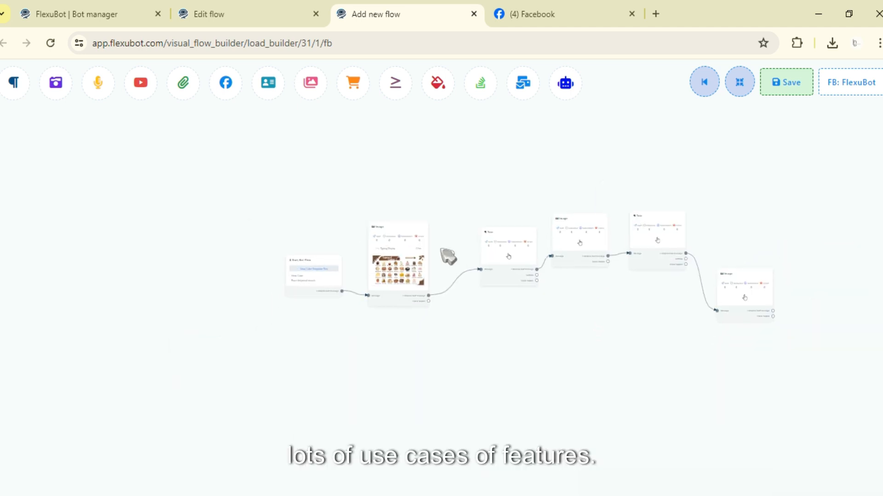
left_click_drag(723, 199, 601, 265)
left_click_drag(278, 186, 332, 179)
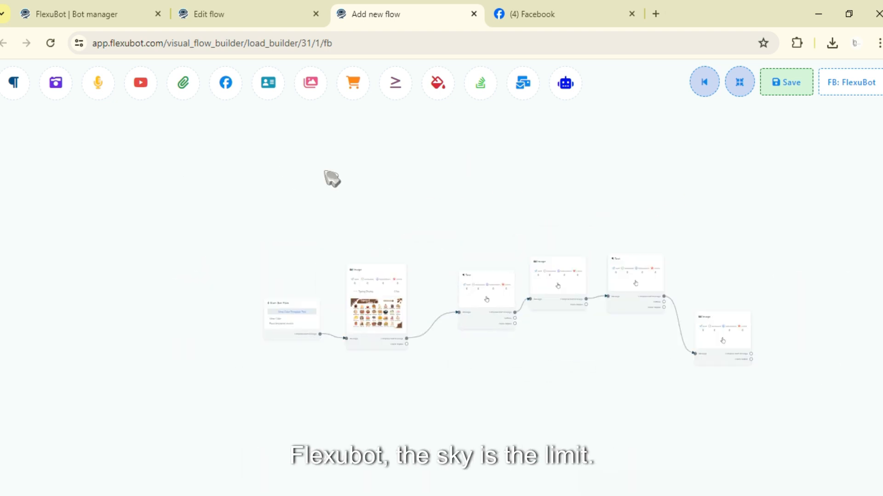
left_click_drag(682, 220, 625, 218)
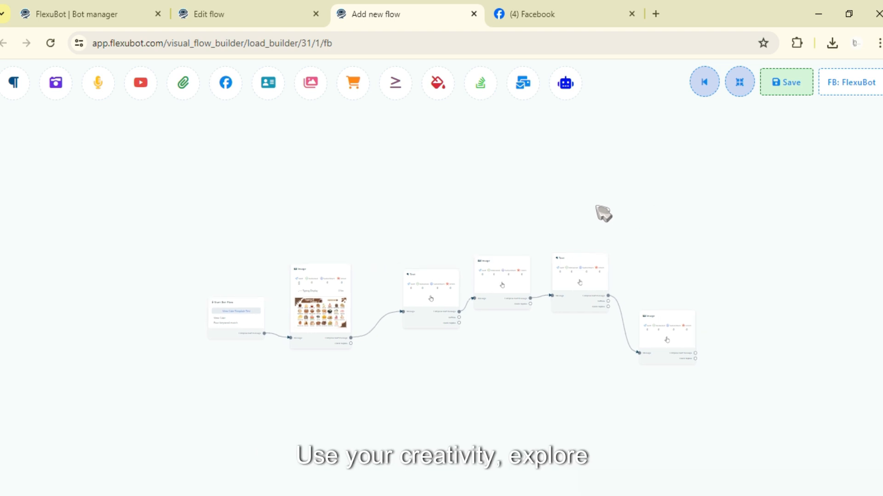
left_click_drag(652, 314, 650, 309)
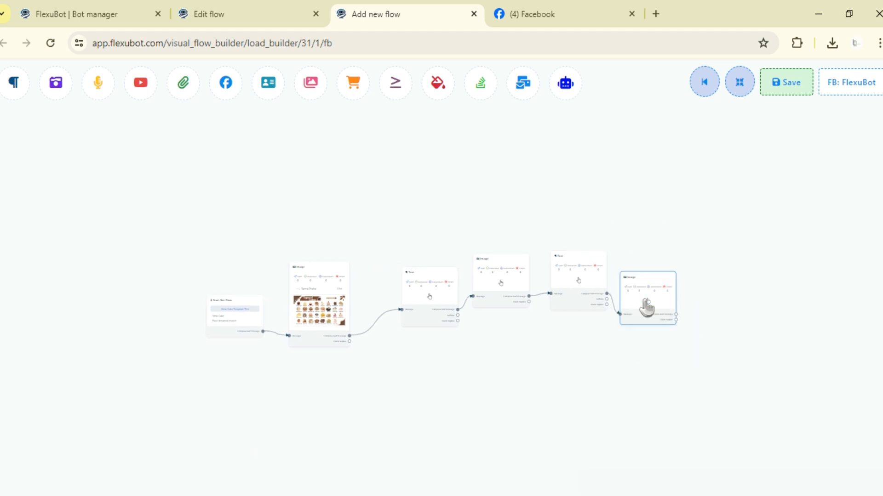
left_click_drag(476, 357, 565, 339)
left_click_drag(696, 332, 712, 329)
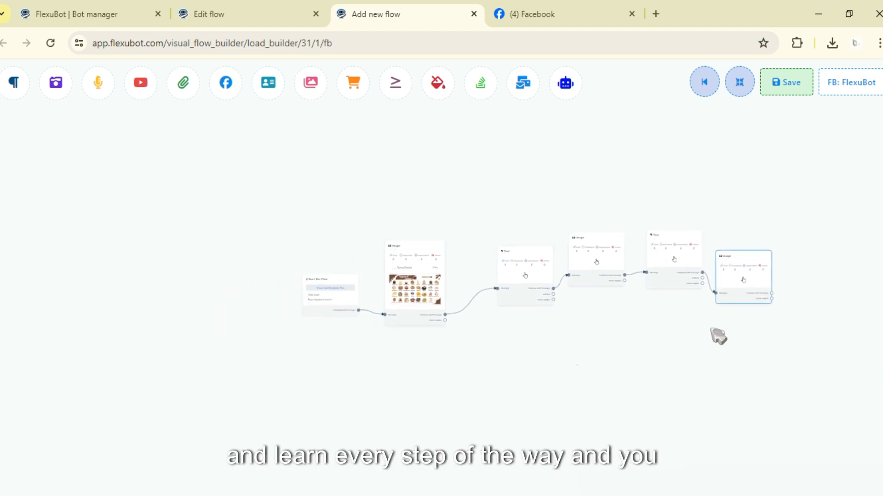
scroll(595, 352, "up", 2)
scroll(595, 352, "down", 2)
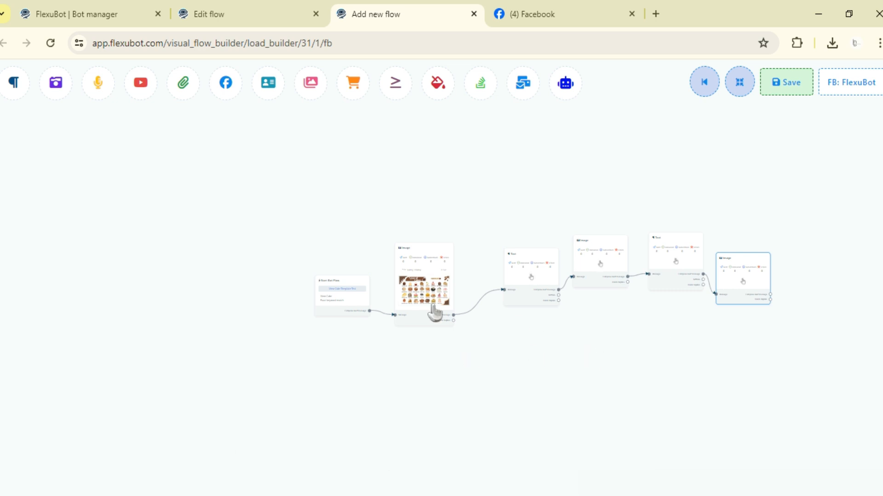
scroll(436, 311, "up", 2)
scroll(433, 307, "up", 1)
mouse_move(535, 185)
left_mouse_down()
mouse_move(392, 211)
mouse_move(447, 187)
mouse_move(535, 199)
left_mouse_up()
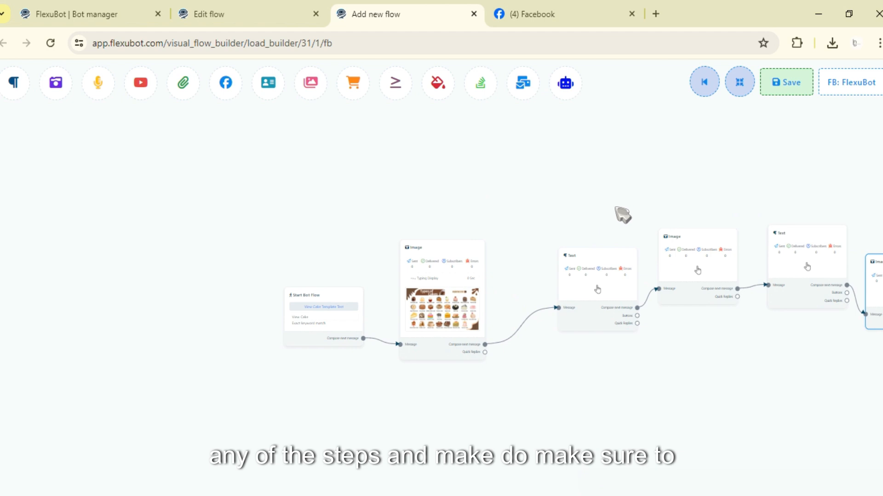
left_click_drag(635, 219, 533, 217)
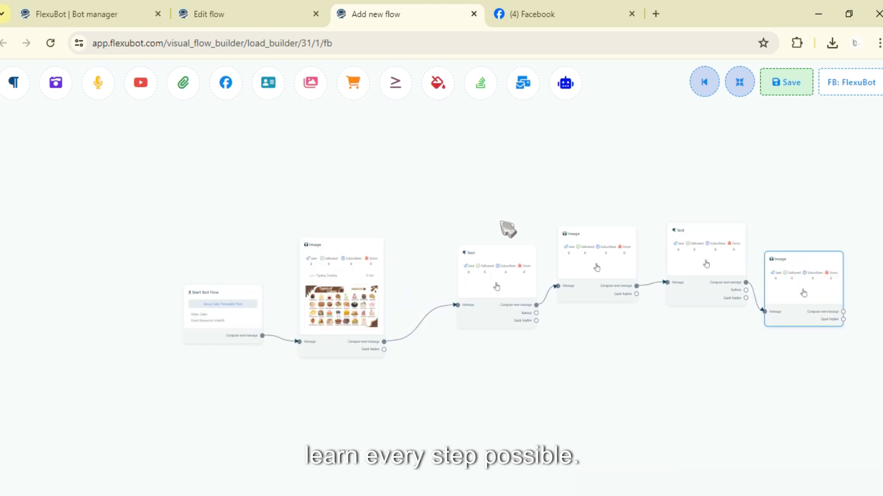
Step: Set the first Text block's reply message to "Step" with Typing on display enabled
double_click(485, 254)
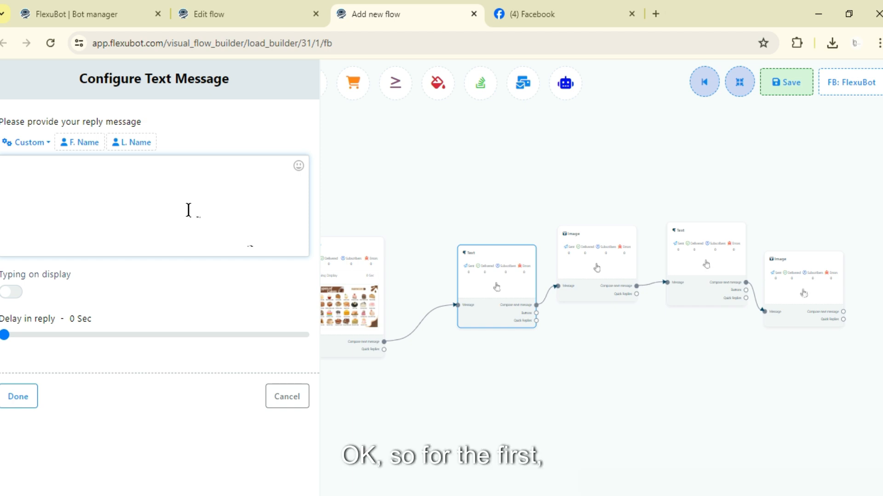
left_click(189, 210)
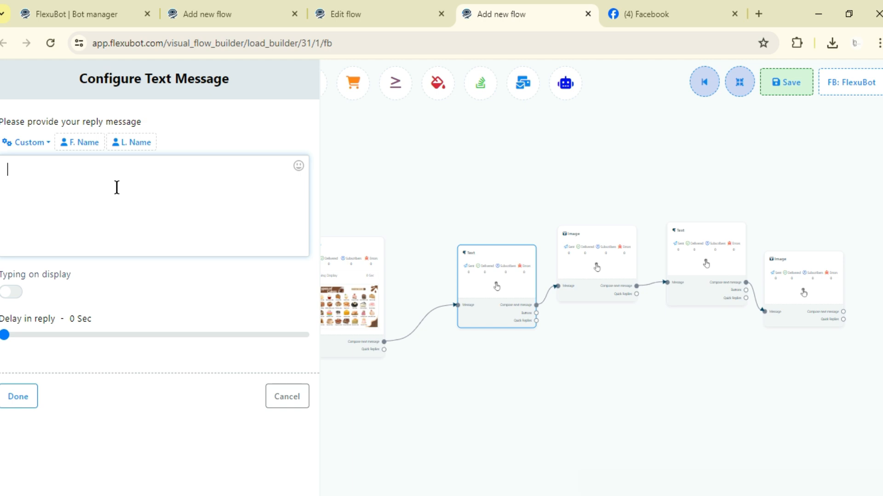
type("Step")
left_click(11, 292)
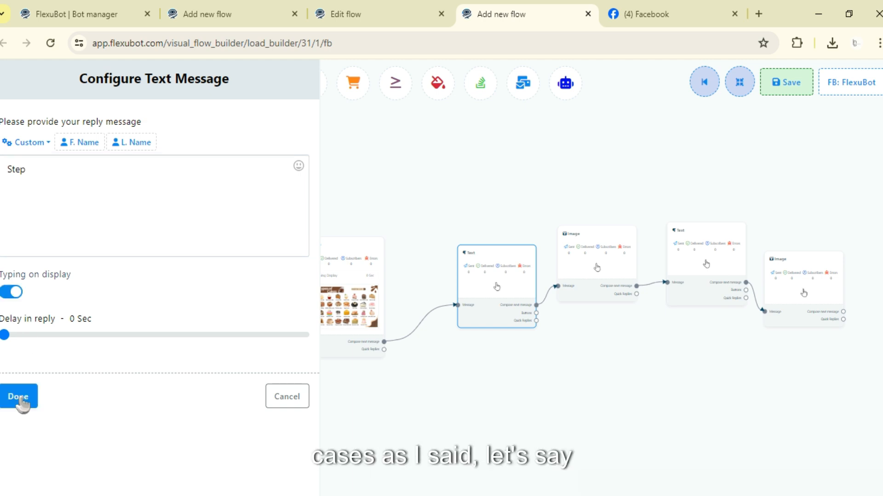
left_click(20, 398)
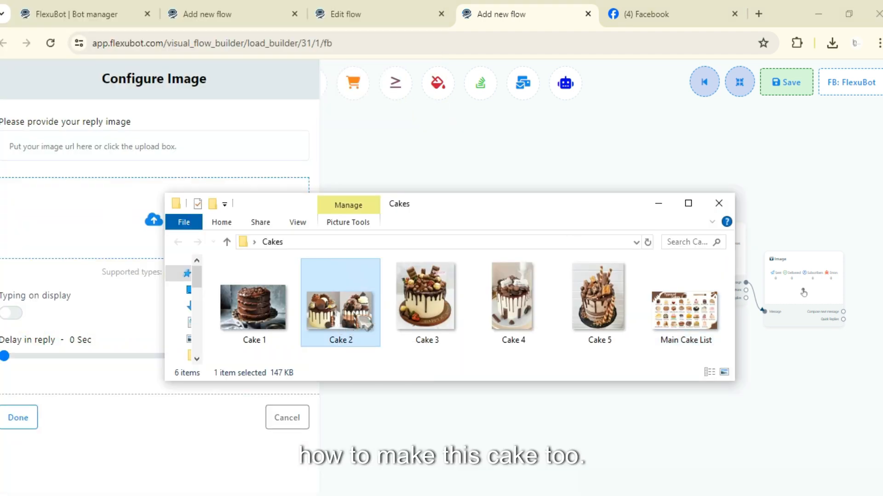
Step: Try to supply the Cake 2 picture from the Cakes folder as an Image block's reply image
double_click(366, 325)
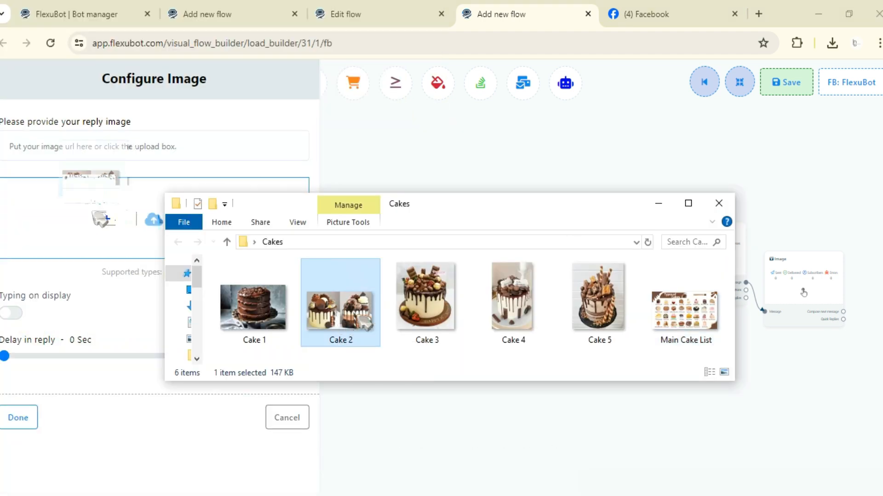
Step: Set the second Text block's reply message to the lines "Step 1", "Step 2" and "Step 3 Step" with Typing on display enabled
left_click(724, 260)
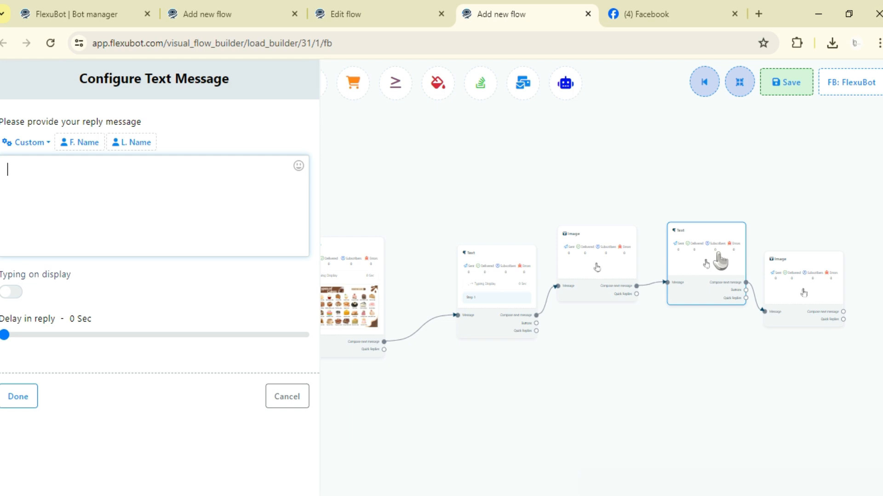
type("Step 1")
key("Return")
type("Step 2")
key("Return")
type("Step 3 Step")
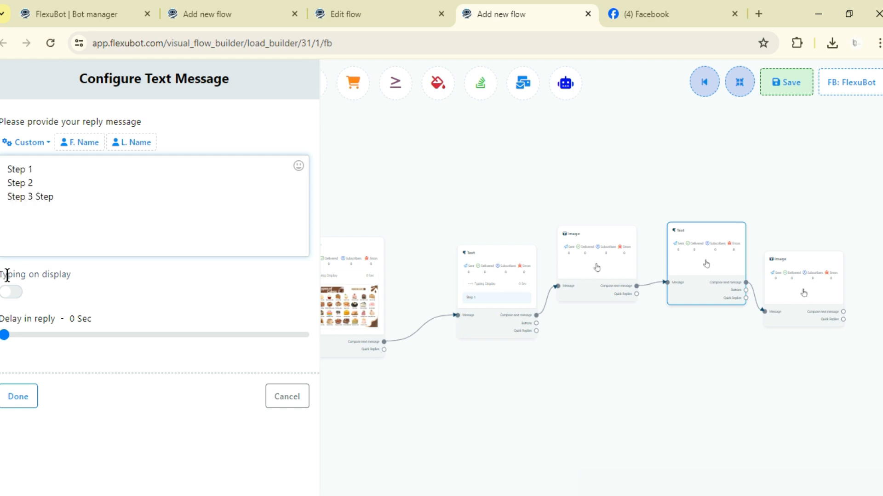
left_click(10, 292)
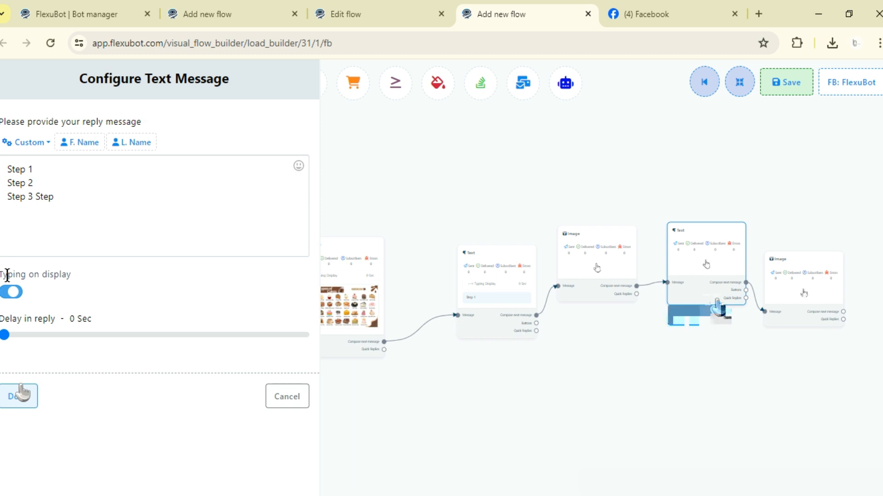
left_click(21, 393)
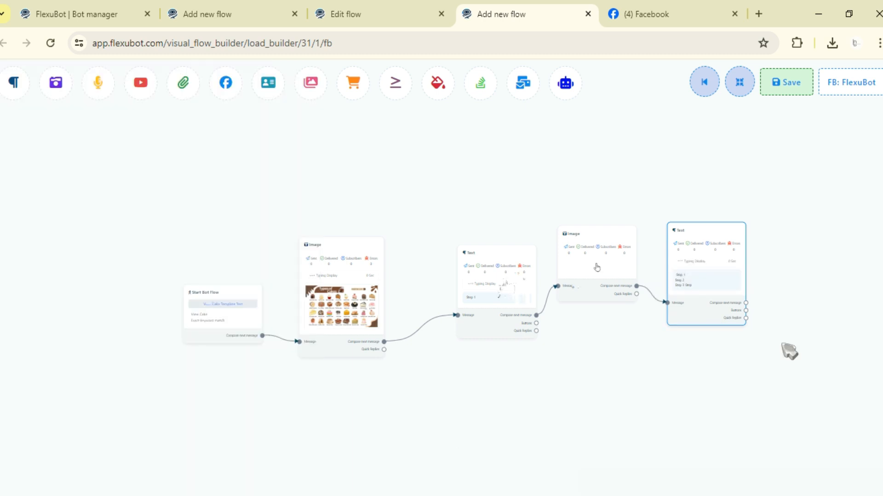
Step: Set the second Image block's reply image to the Cake 2 picture and save the flow
left_click_drag(584, 275, 597, 297)
left_click_drag(706, 276, 721, 297)
left_click_drag(645, 226, 615, 184)
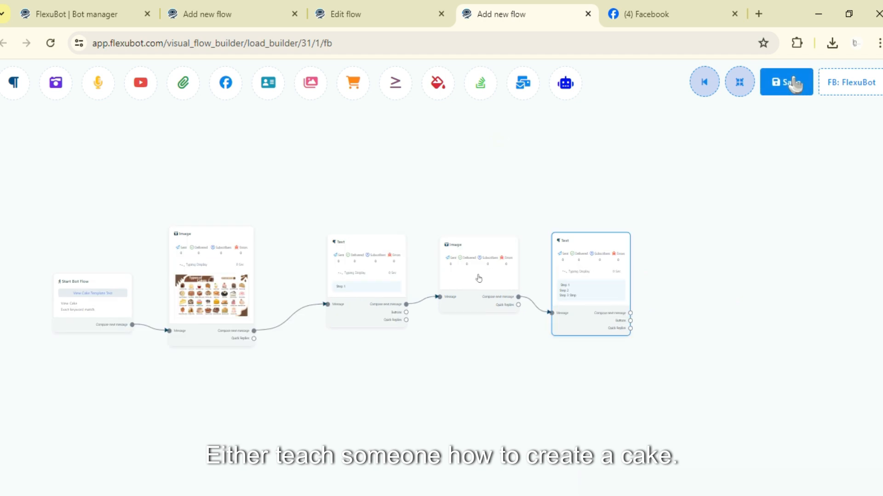
double_click(479, 278)
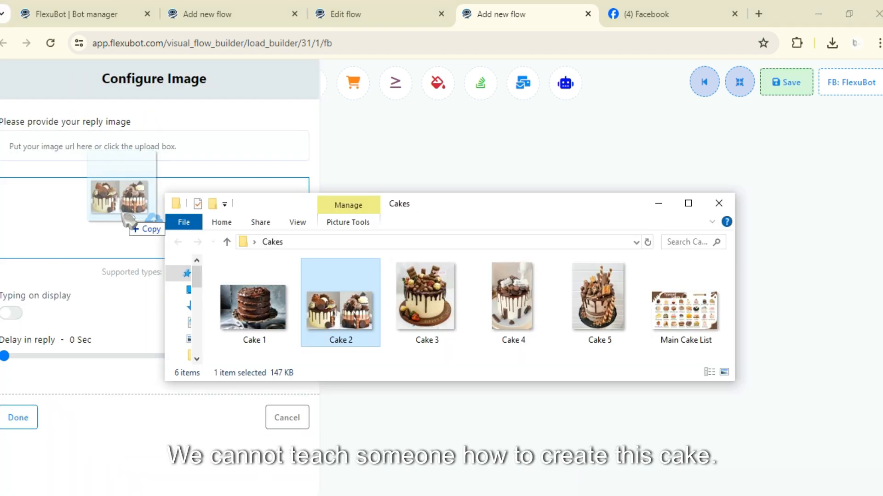
left_click_drag(131, 220, 133, 219)
left_click_drag(132, 219, 138, 219)
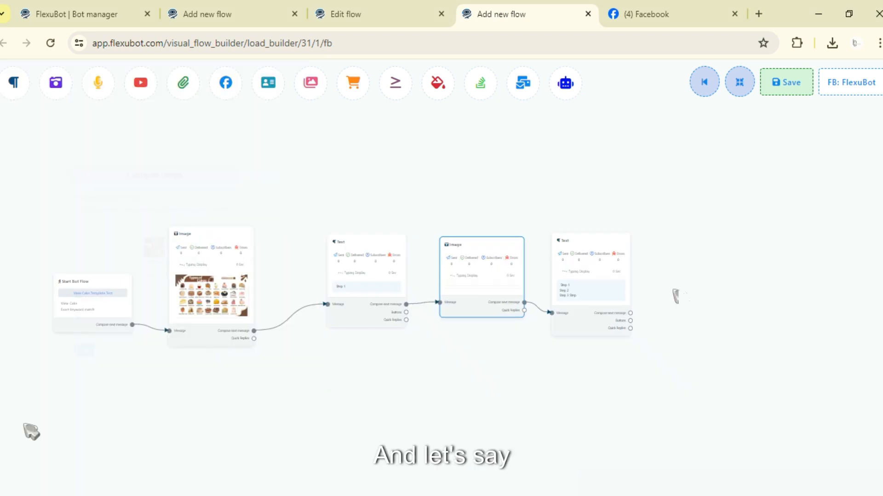
left_click_drag(675, 297, 742, 221)
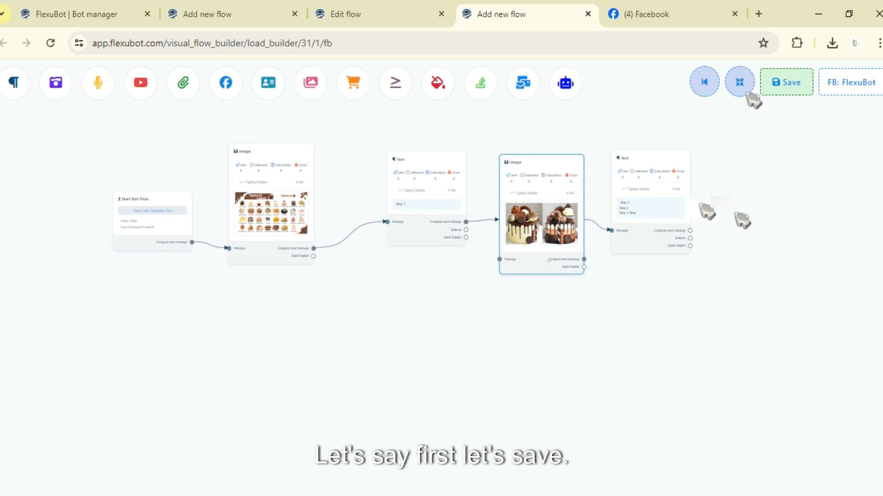
left_click(784, 83)
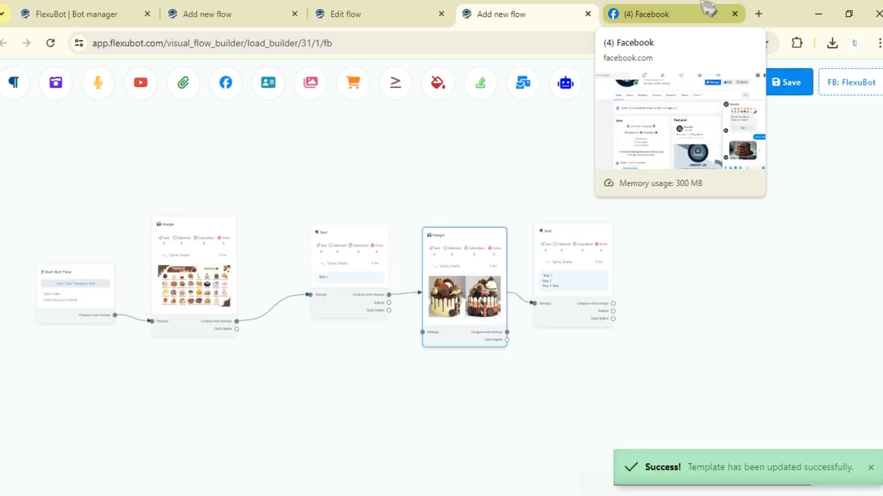
Step: Test the flow by sending "View Cake" to FlexuBot in the Facebook chat, and return to the flow builder
left_click(708, 8)
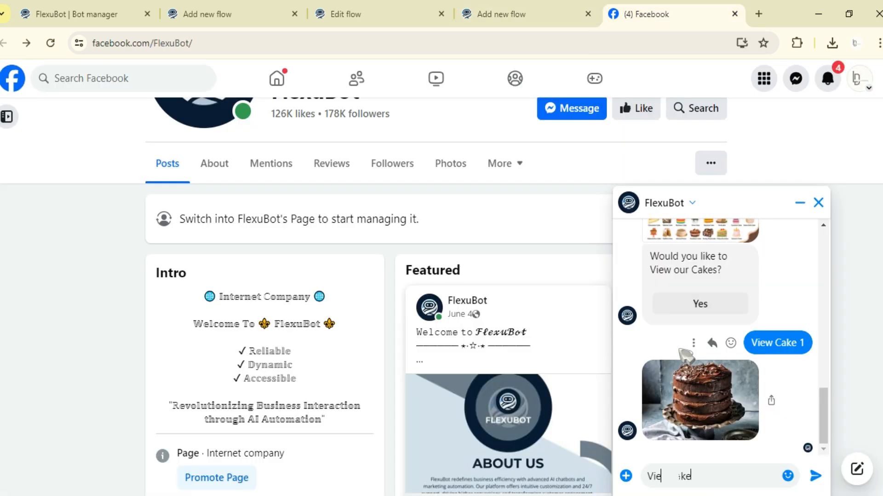
key("Return")
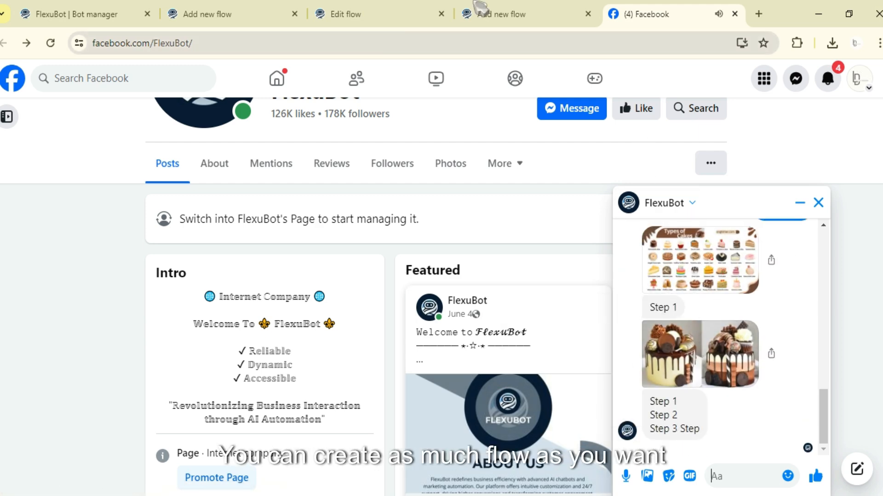
left_click(398, 10)
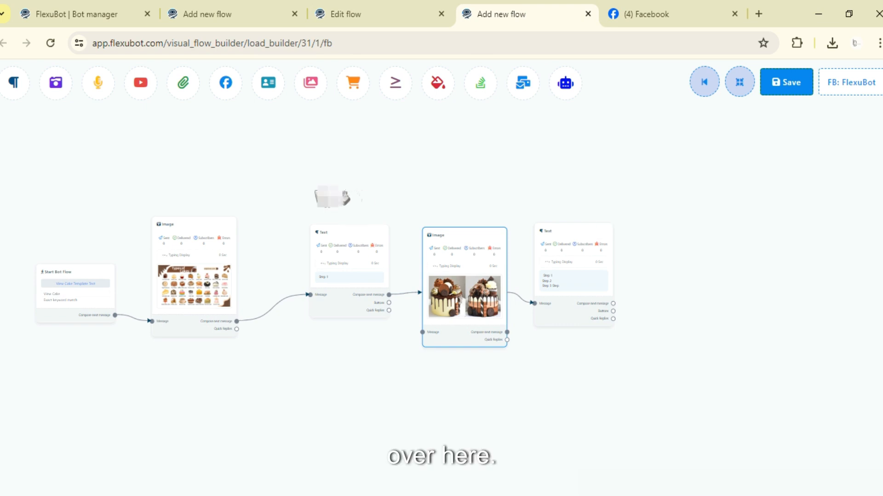
scroll(359, 202, "down", 3)
left_click_drag(525, 265, 597, 289)
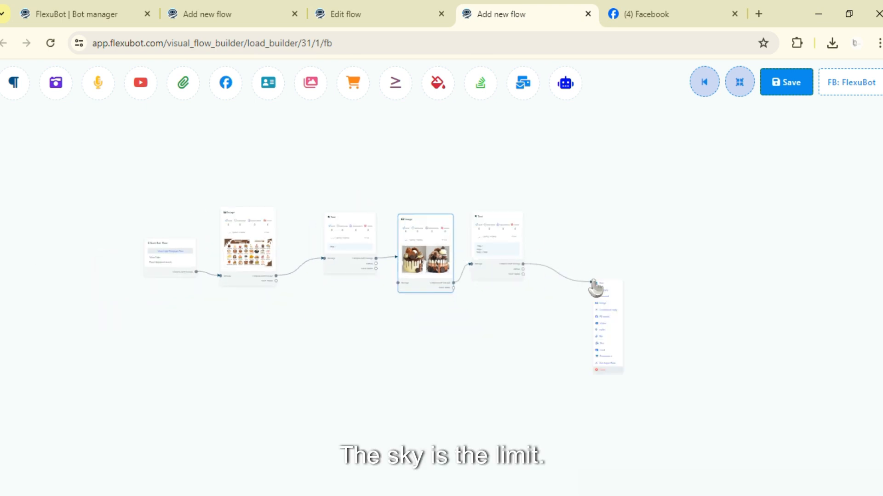
left_click(603, 287)
right_click(639, 296)
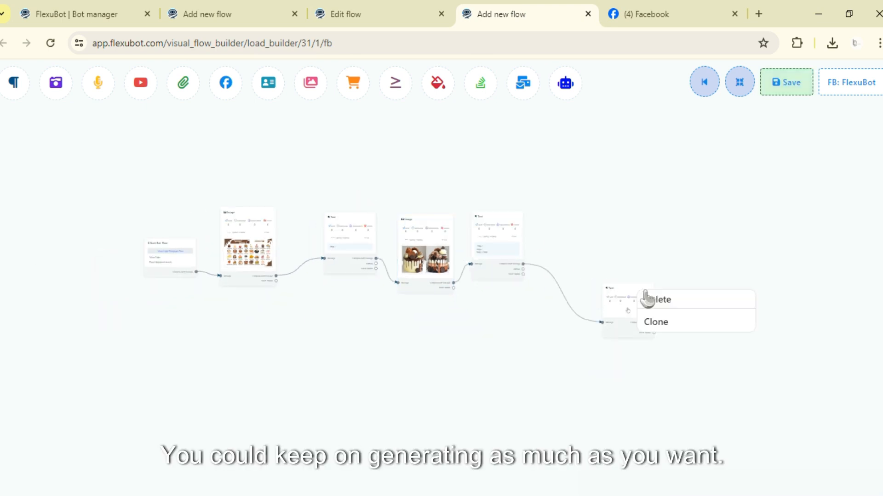
left_click(644, 299)
Step: Delete both Text blocks and the Image block between them, keeping only the cake list image after the start block
left_click_drag(519, 216, 626, 221)
right_click(621, 245)
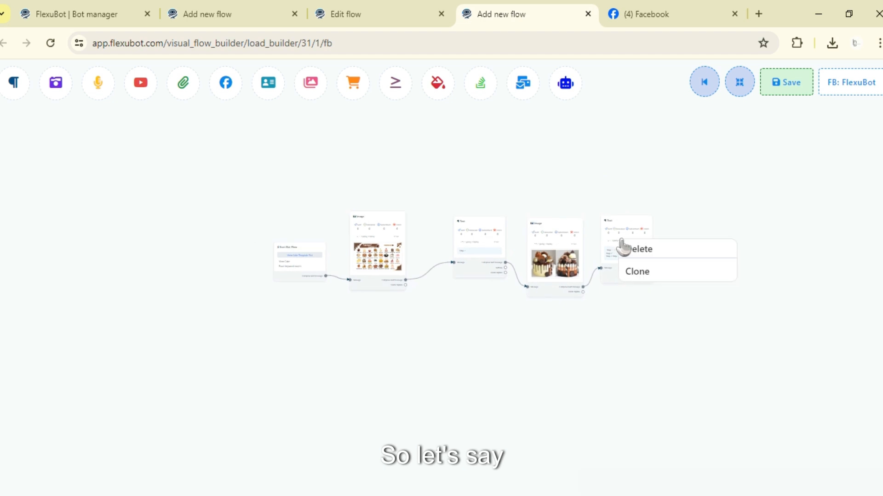
left_click(622, 250)
right_click(556, 244)
left_click(557, 249)
right_click(507, 235)
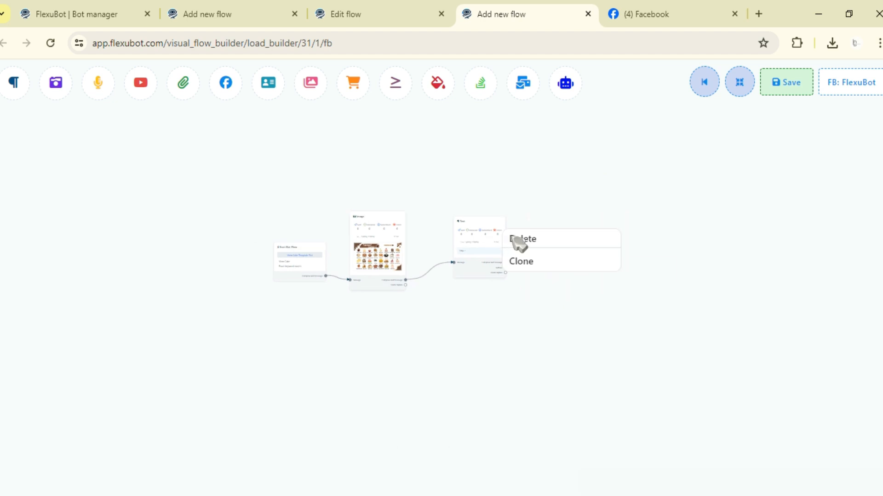
left_click(517, 240)
Step: Set the Start Bot Flow block's trigger keyword to "Pay Cake" and its title to "Payment"
left_click(299, 274)
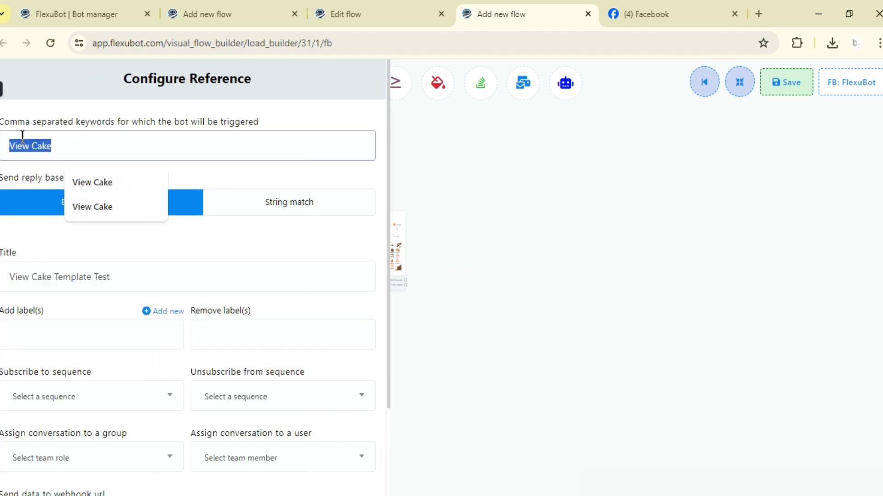
type("Pay c")
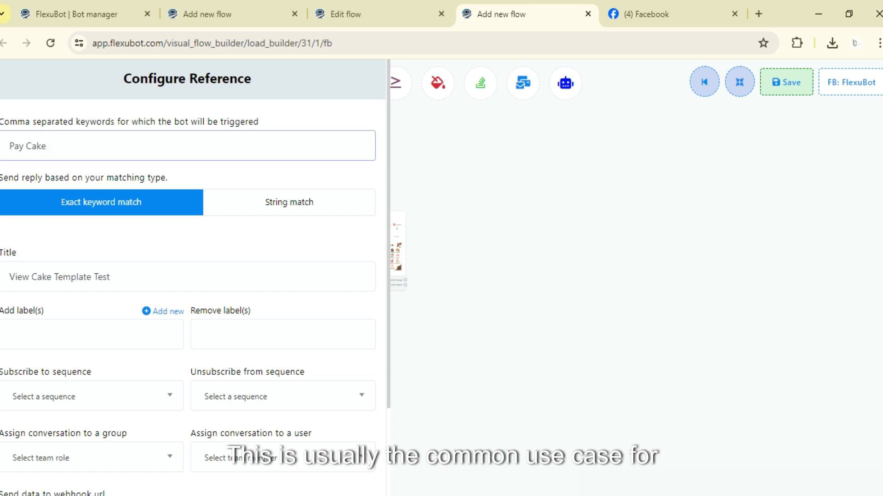
scroll(169, 239, "down", 2)
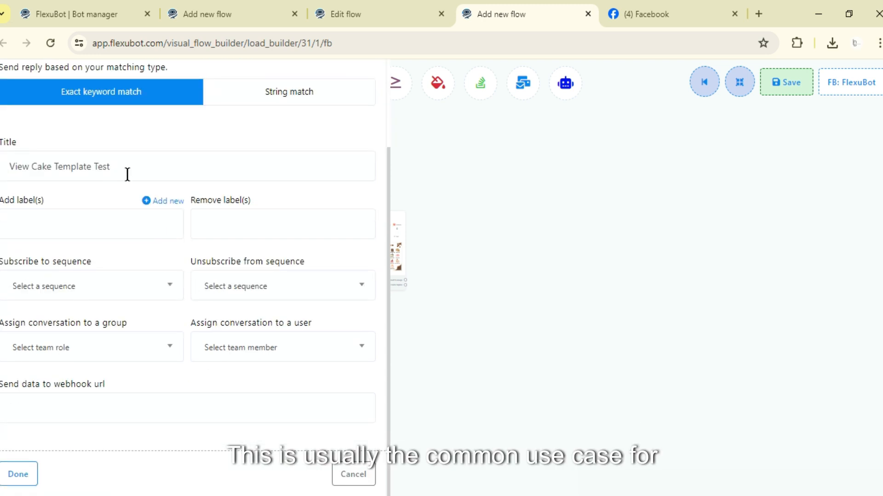
left_click_drag(111, 166, 5, 165)
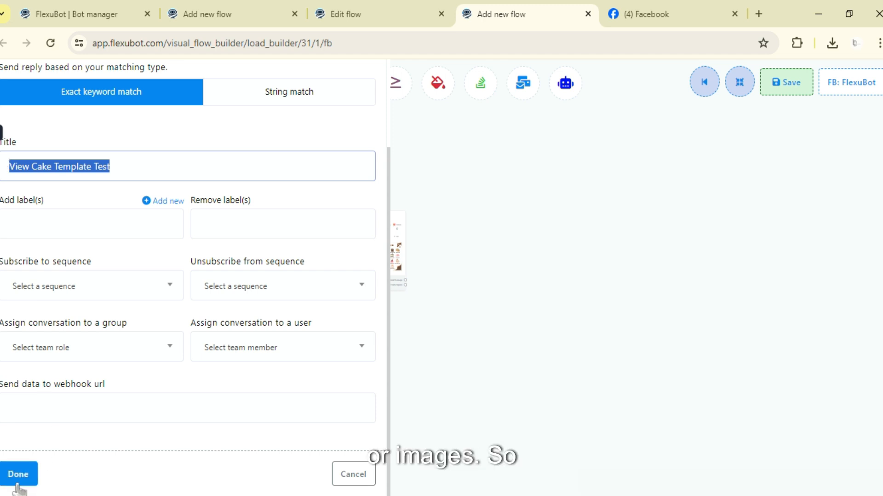
scroll(180, 276, "up", 1)
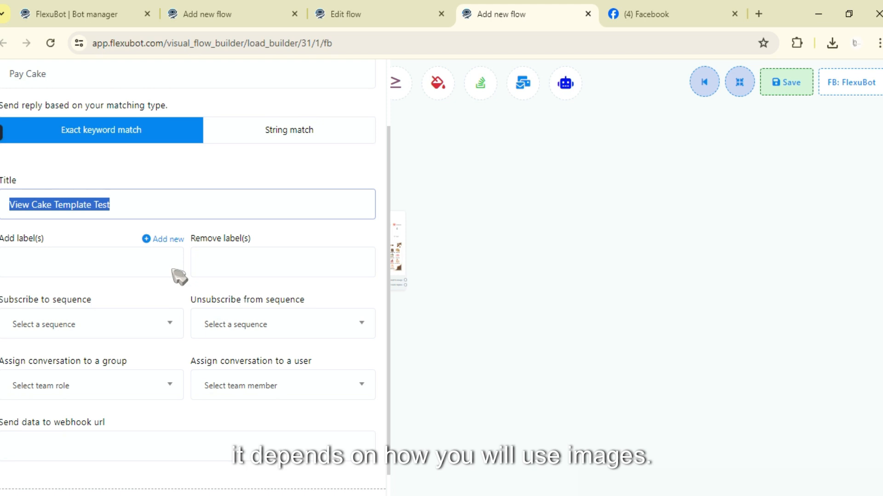
scroll(179, 277, "up", 2)
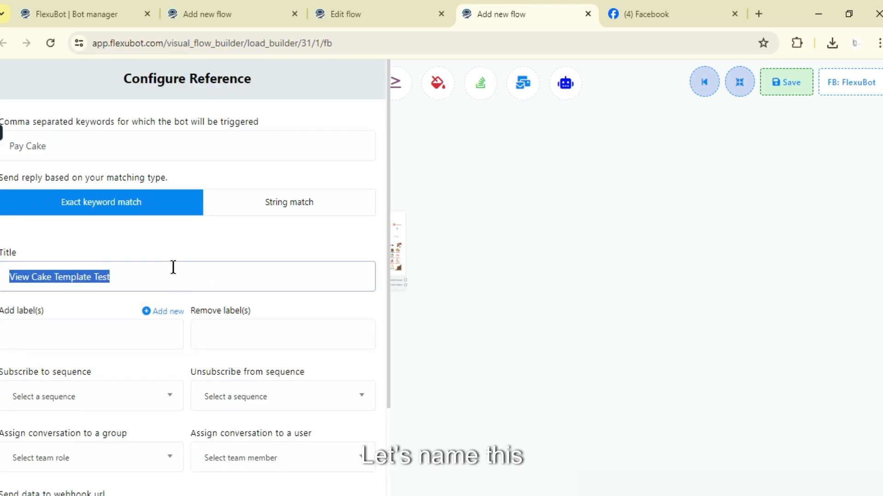
type("Paym")
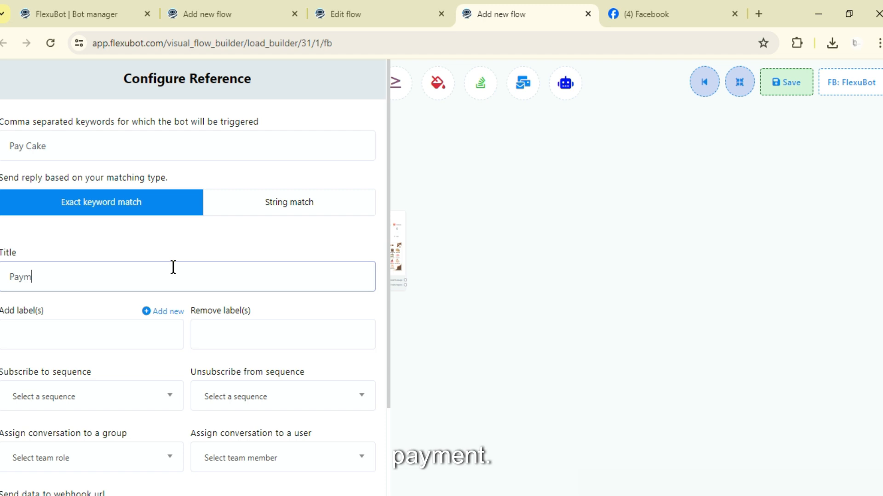
type("ent")
scroll(26, 449, "down", 2)
left_click(24, 458)
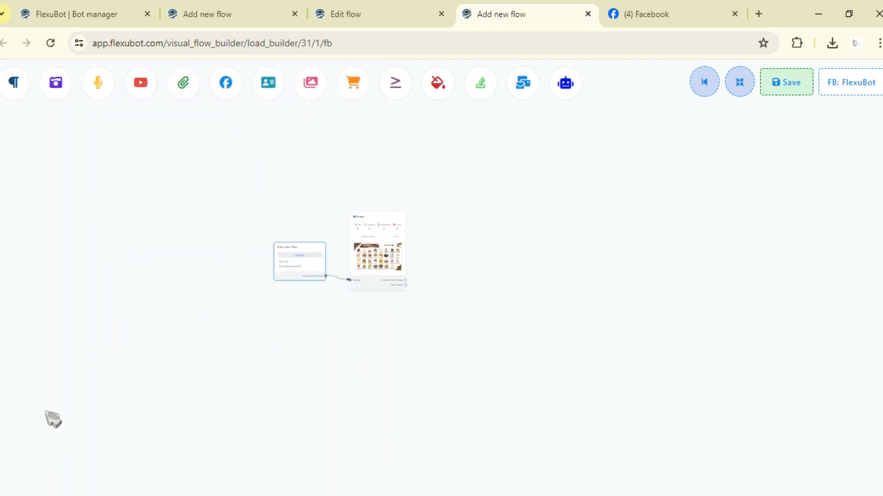
Step: Add a Text block as the next message after the cake list Image block
scroll(449, 237, "up", 3)
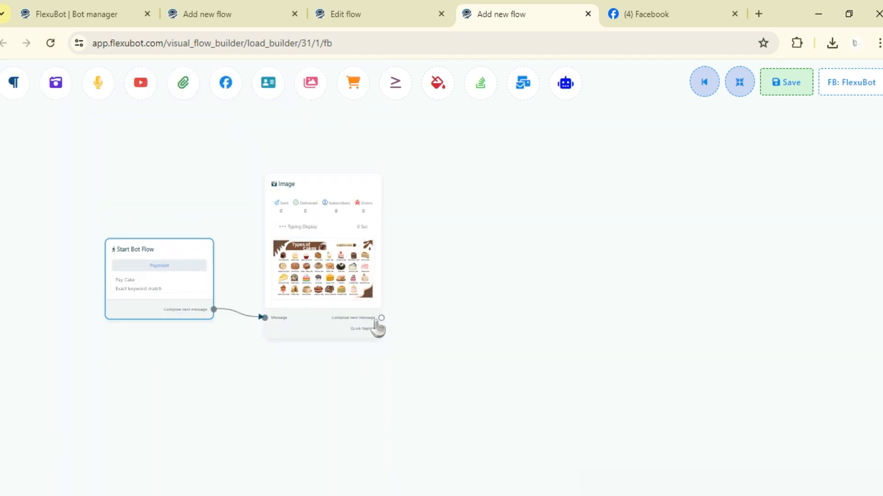
left_click_drag(382, 318, 505, 285)
left_click(526, 287)
Step: Set the Text block's reply message to "To pay Click or pay using the image below" and raise the block beside the cake list image
double_click(553, 301)
left_click(76, 184)
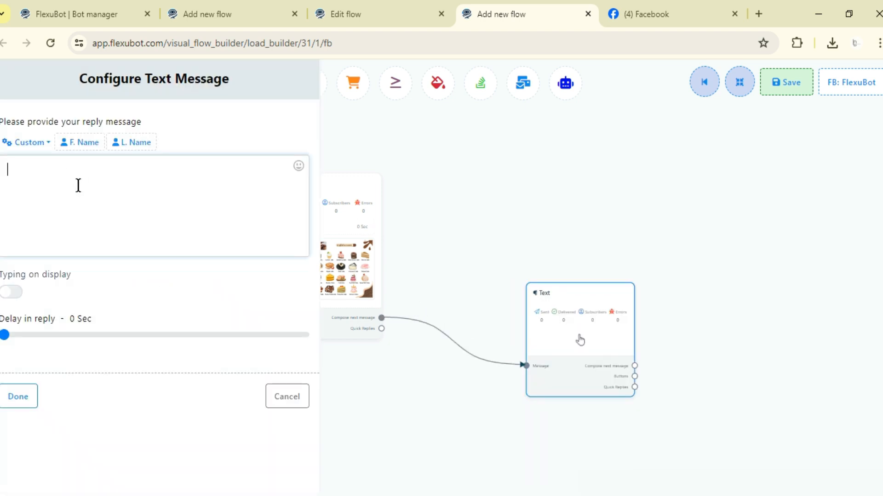
type("To pay Click or pay")
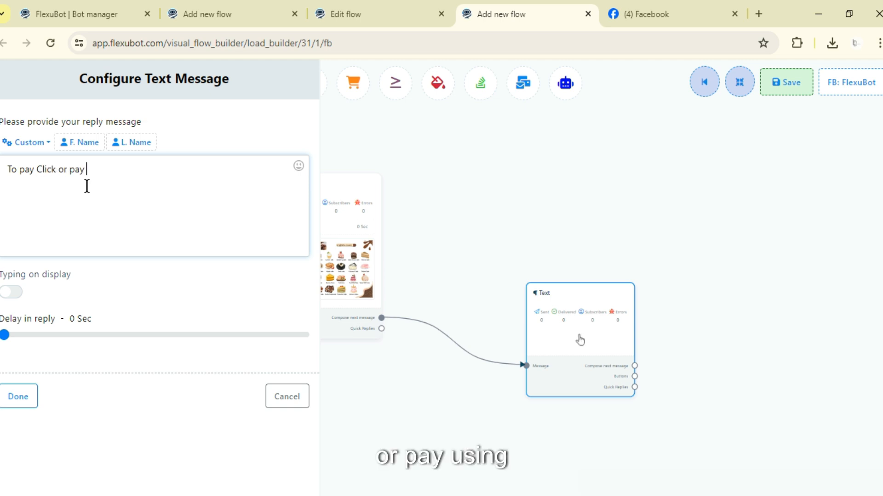
type(" using the i")
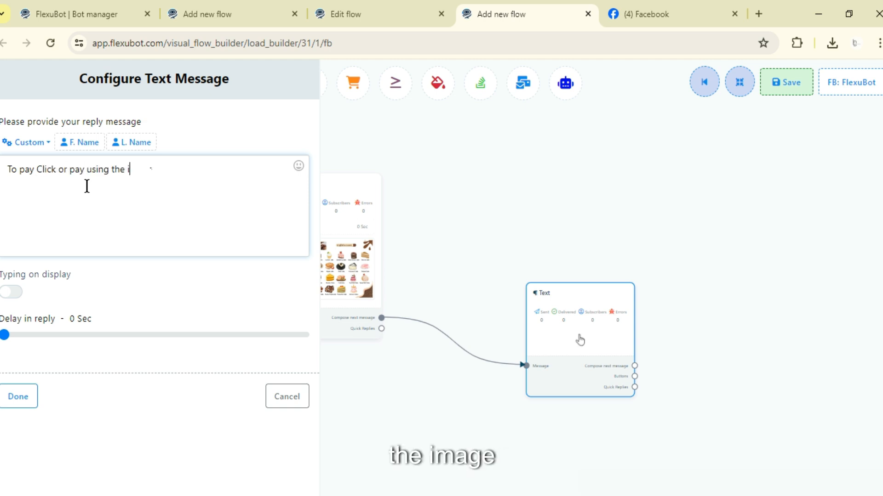
type("mage below")
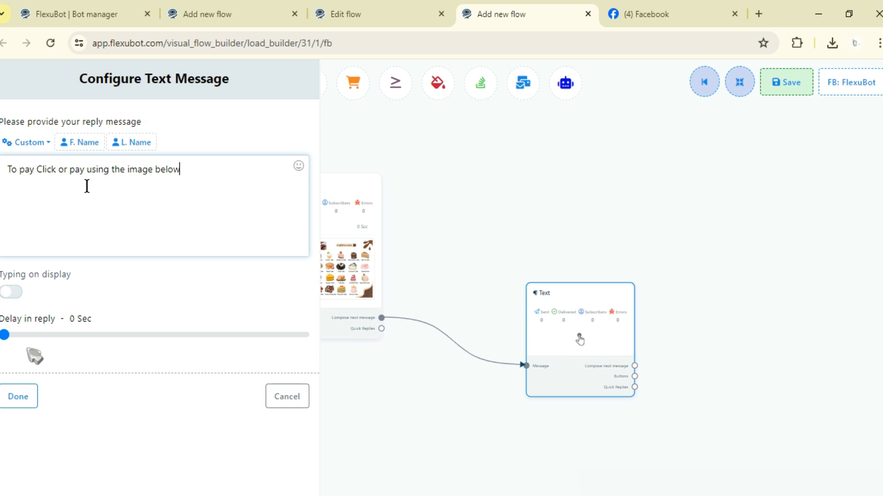
left_click(18, 397)
left_click_drag(590, 353, 530, 296)
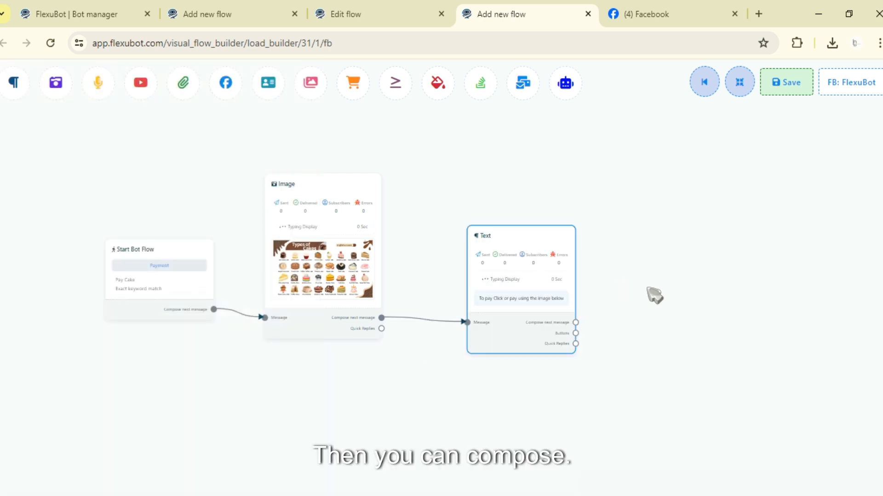
Step: Add an Image block as the next message after the payment Text block and raise it beside that block
left_click_drag(576, 323, 708, 305)
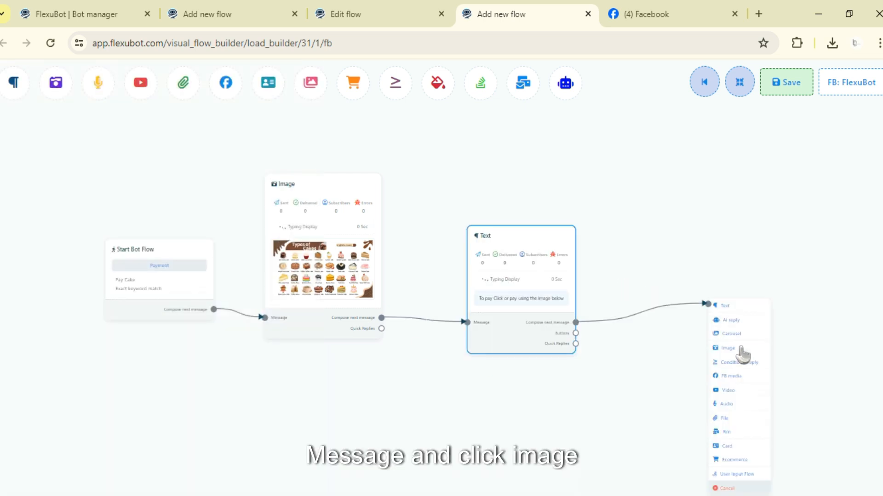
left_click(736, 348)
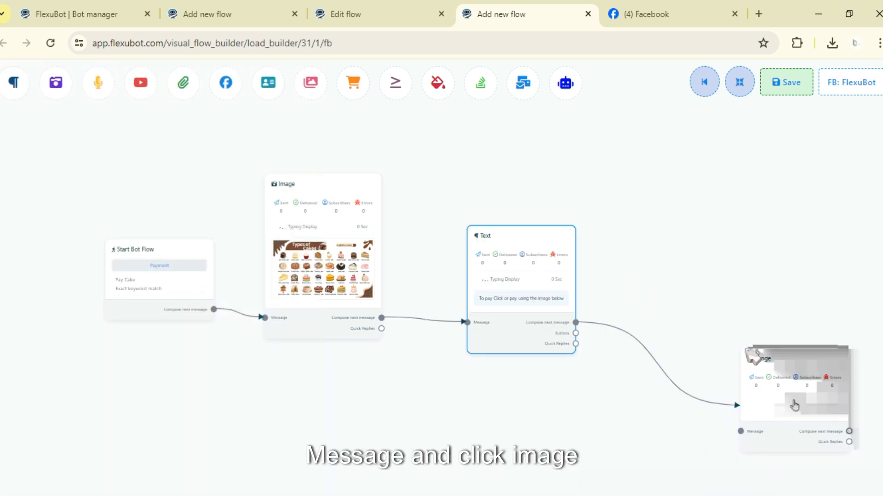
left_click_drag(794, 403, 719, 291)
Step: Try to upload the Test payment picture from the Downloads folder as the new Image block's reply image
left_click(159, 249)
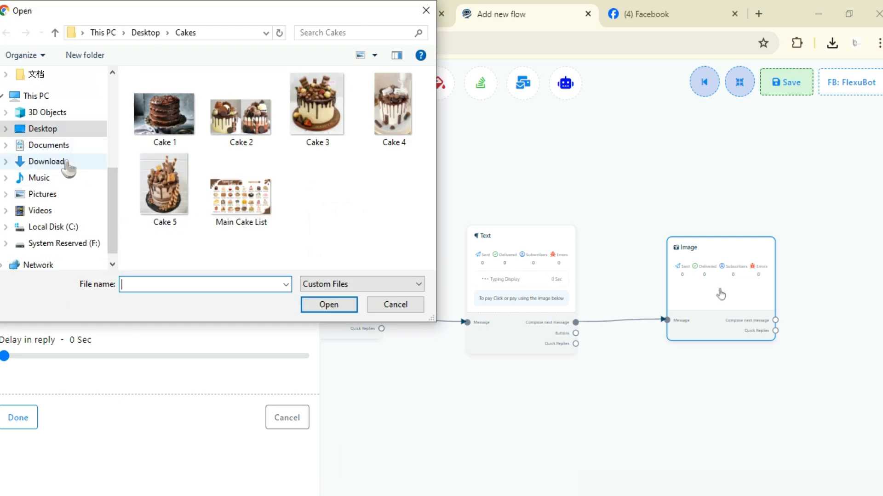
left_click(46, 161)
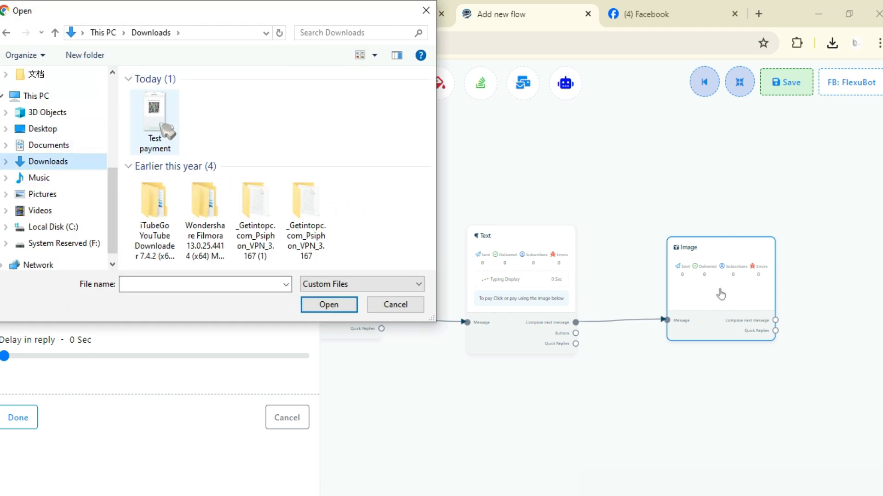
double_click(156, 122)
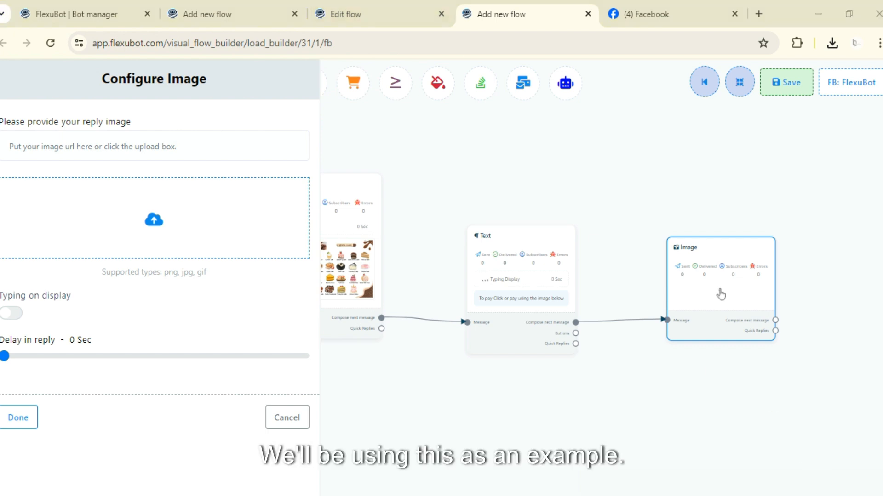
Step: Supply the payment QR code picture from Downloads as the Image block's reply image with Typing on display enabled
left_click(219, 306)
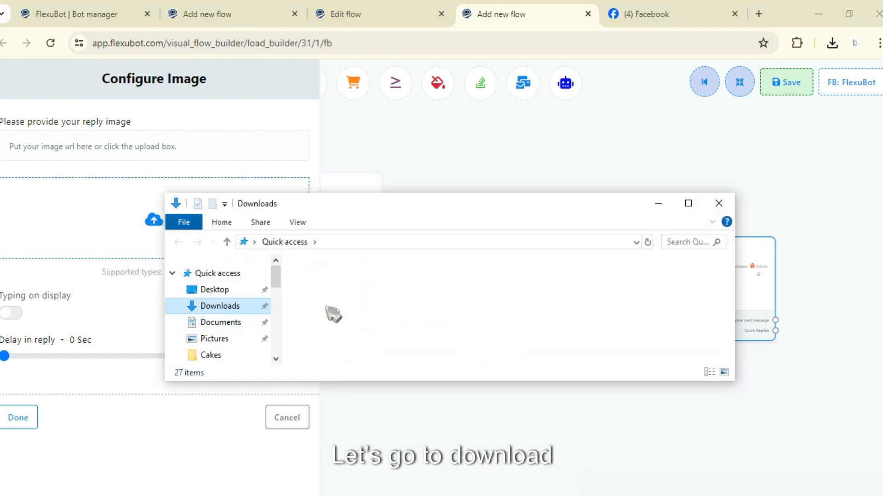
left_click_drag(327, 310, 108, 223)
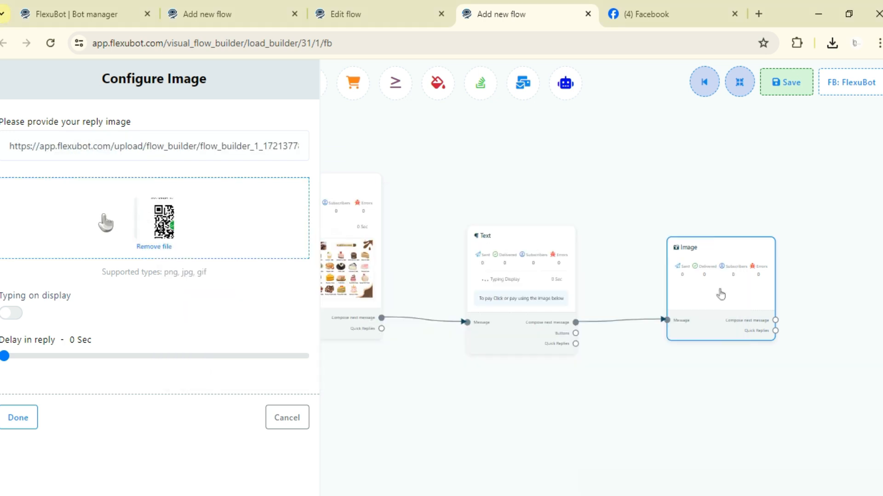
left_click(13, 314)
left_click(28, 416)
Step: Add a Text block as the next message after the QR code Image block and raise it beside that block
left_click_drag(767, 182, 455, 171)
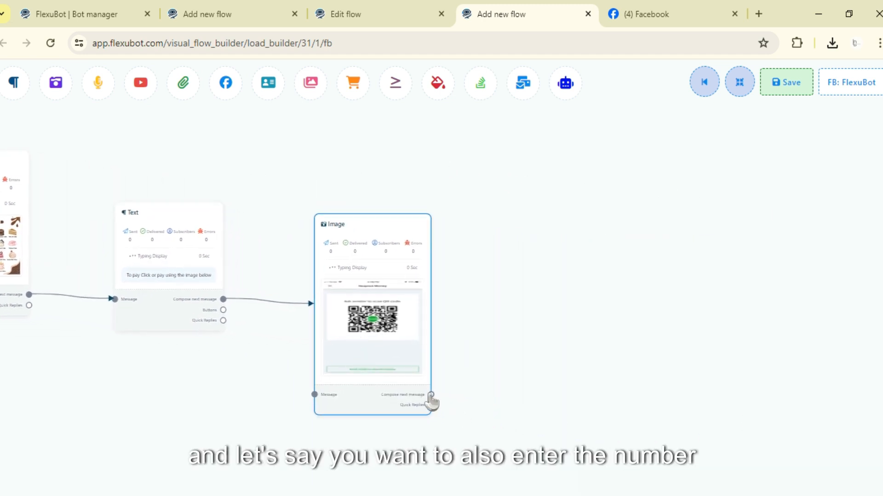
left_click_drag(431, 395, 480, 358)
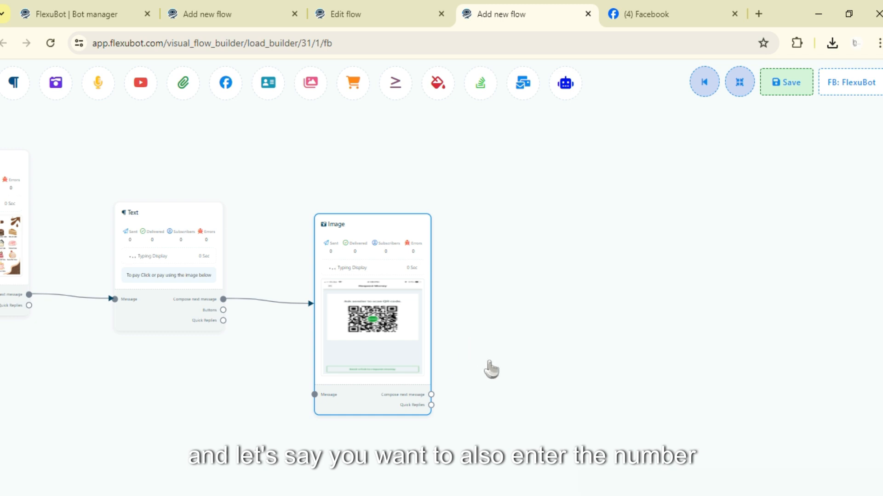
left_click(500, 361)
left_click_drag(552, 389, 508, 345)
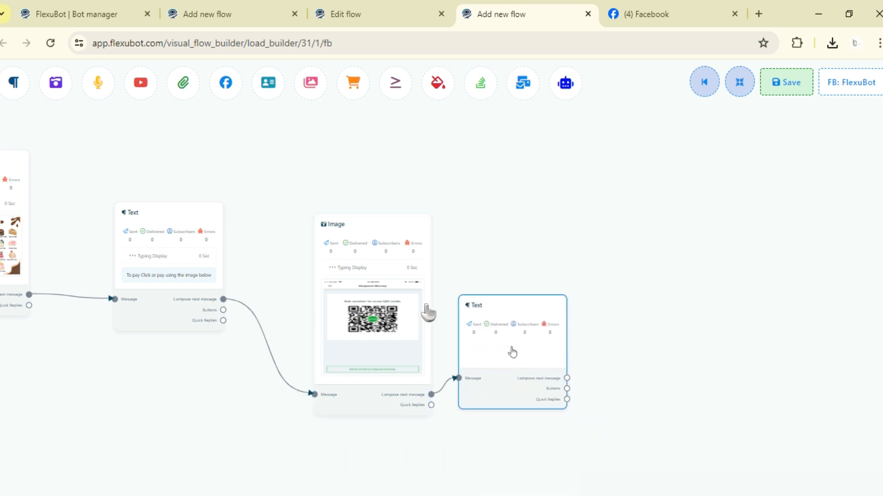
Step: Set the last Text block's reply to "Pay using Account Number: xxxxxxx" with Typing on display enabled, and save the flow
left_click(512, 352)
type("Pay ")
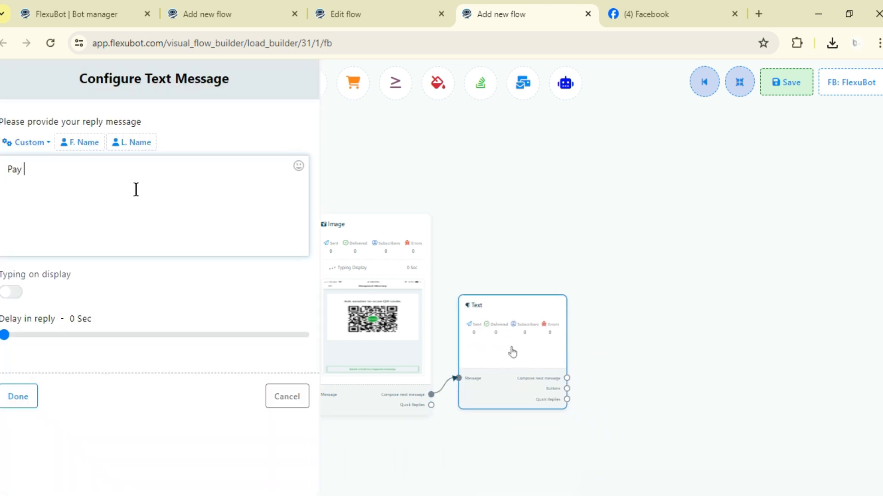
type("using Account Number")
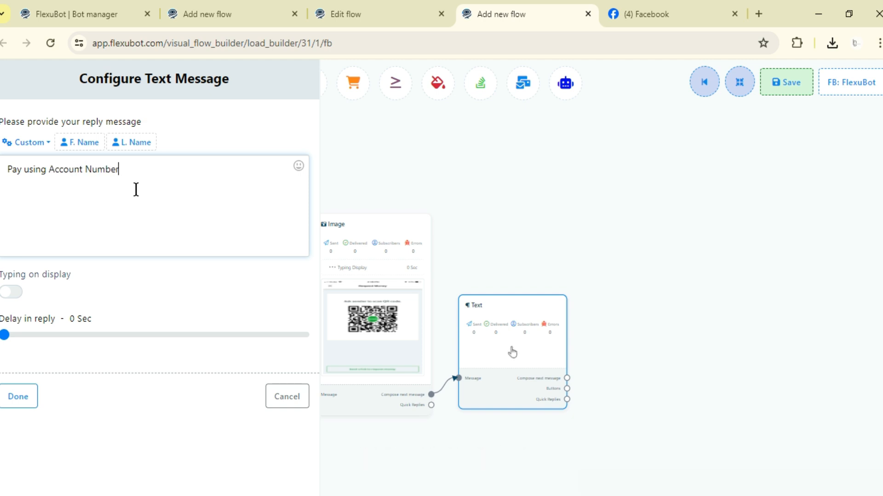
type(": xxxxxxx")
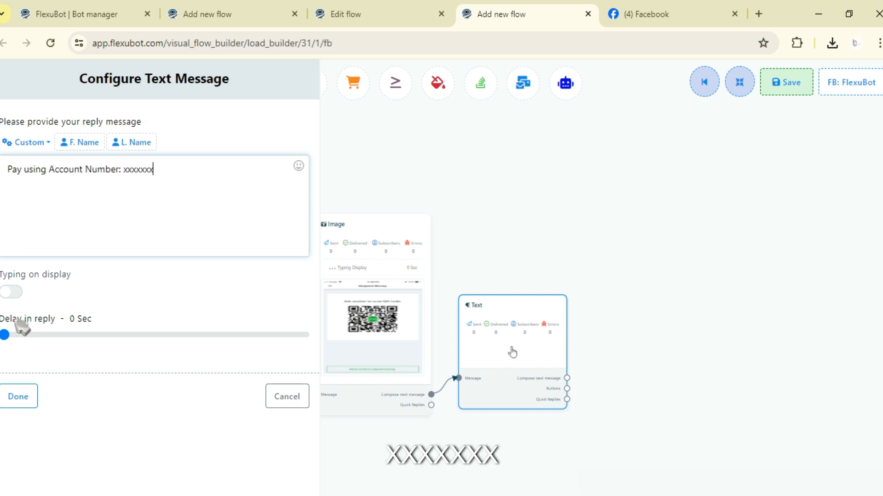
left_click(11, 292)
left_click(18, 397)
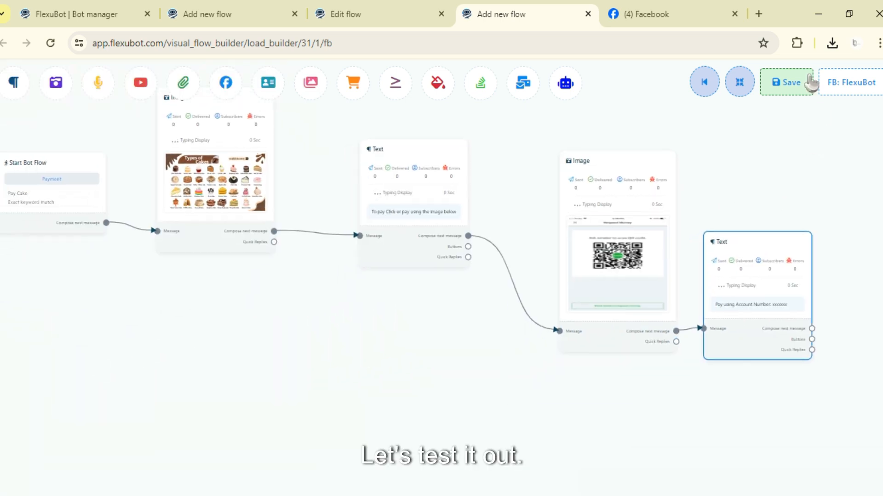
left_click(806, 83)
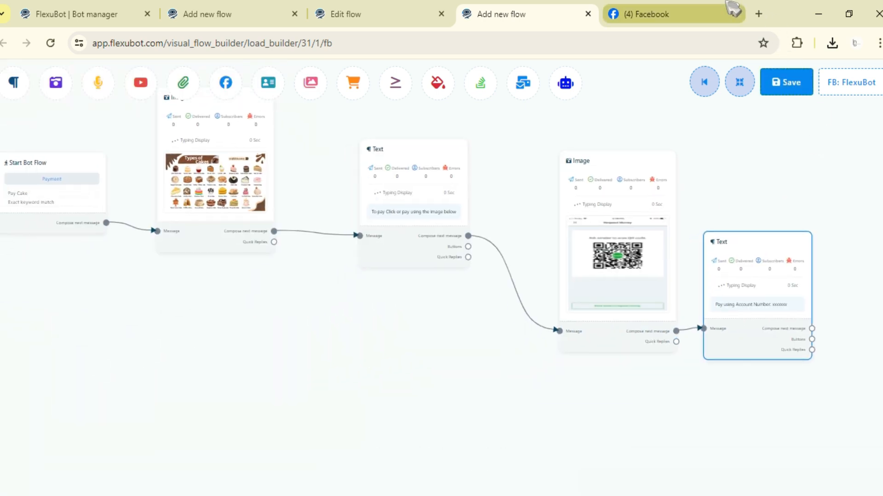
Step: Switch to Facebook and test the payment flow by sending "Pay Cake" in the FlexuBot chat
left_click(713, 12)
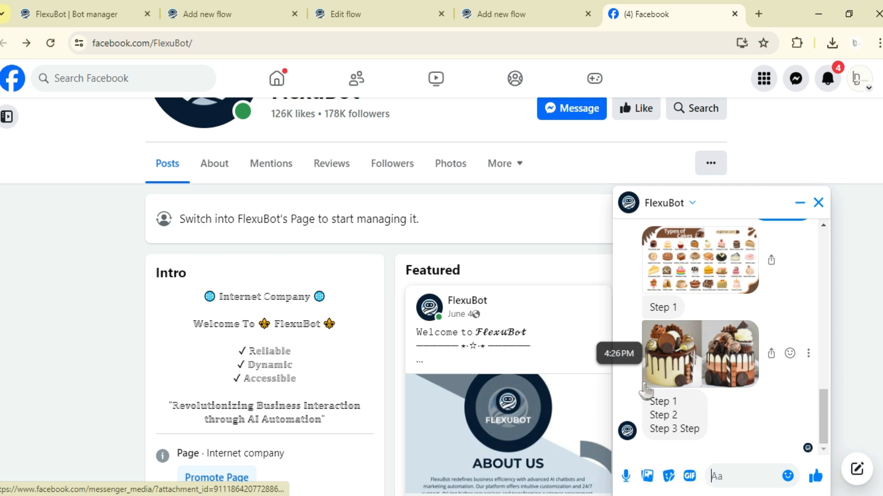
type("Pay")
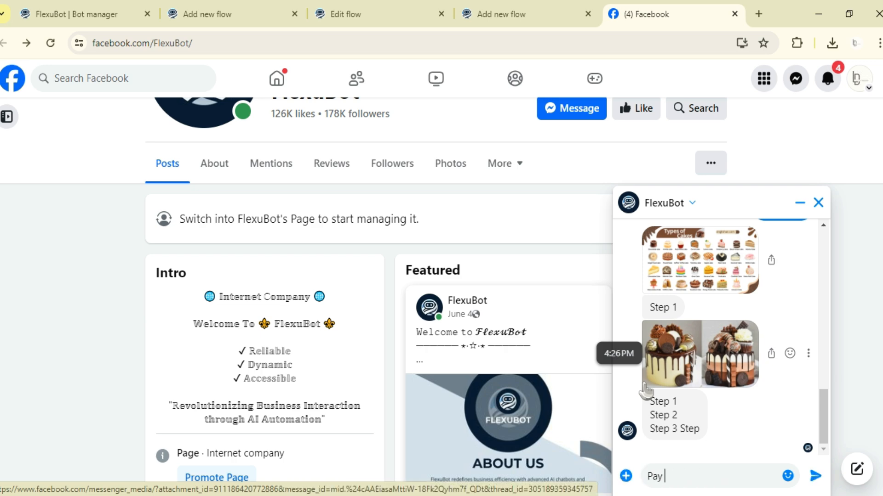
left_click(566, 8)
left_click(625, 8)
type("Ca")
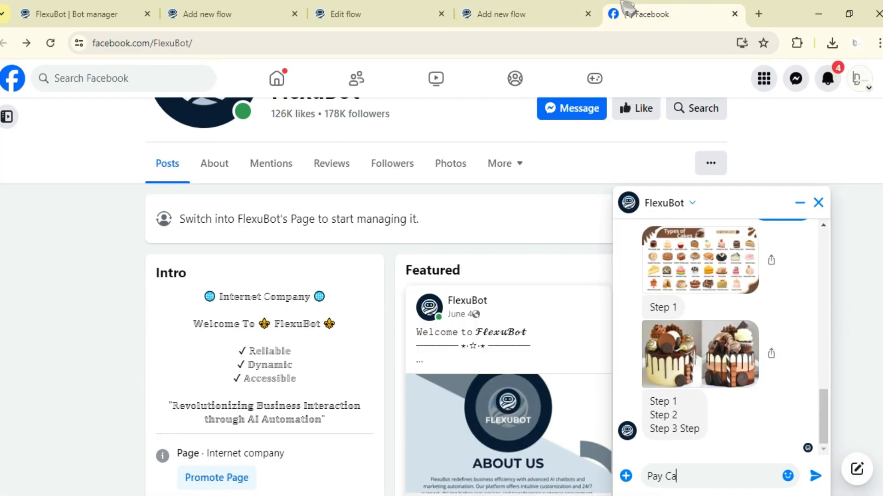
type("ke")
key("Return")
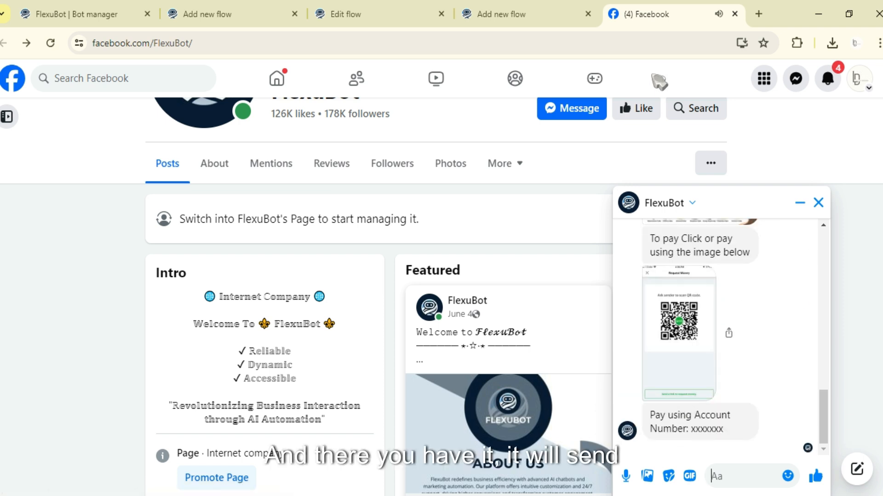
left_click(529, 10)
scroll(492, 230, "down", 5)
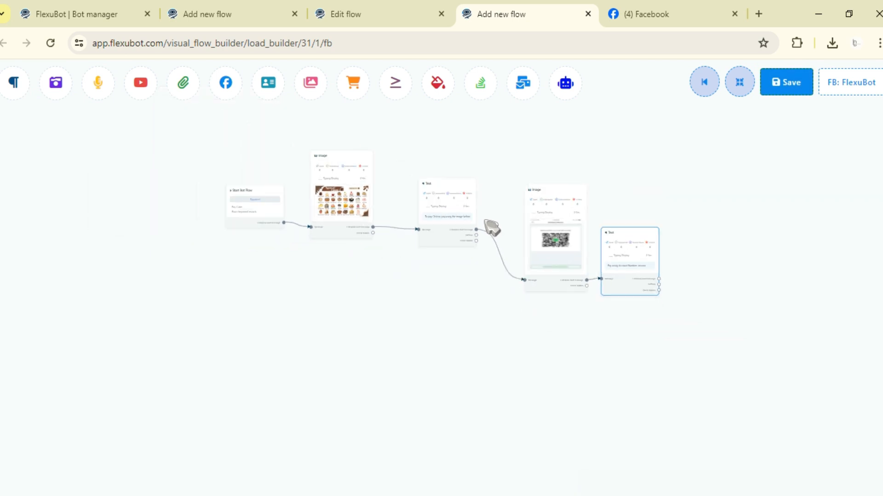
left_click_drag(792, 222, 712, 287)
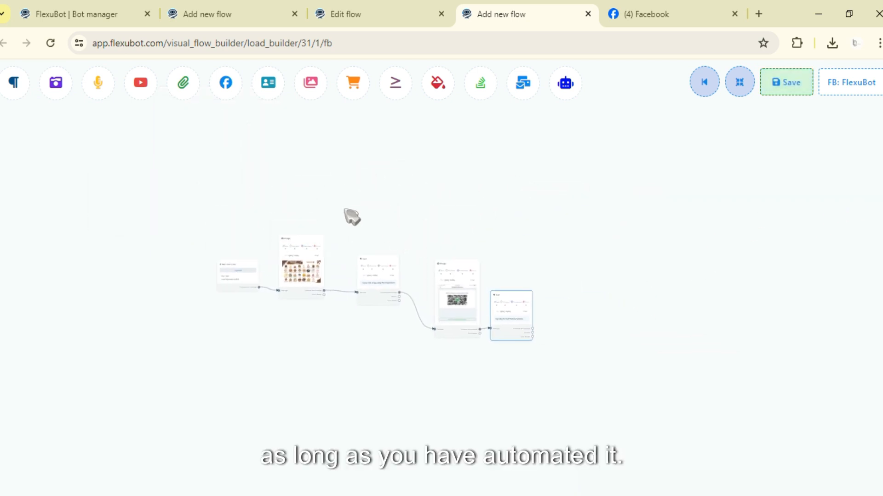
left_click_drag(253, 214, 301, 163)
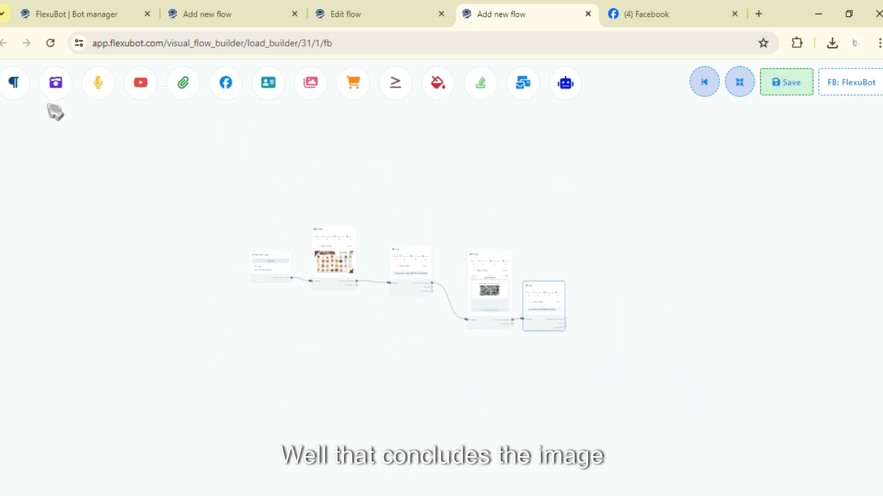